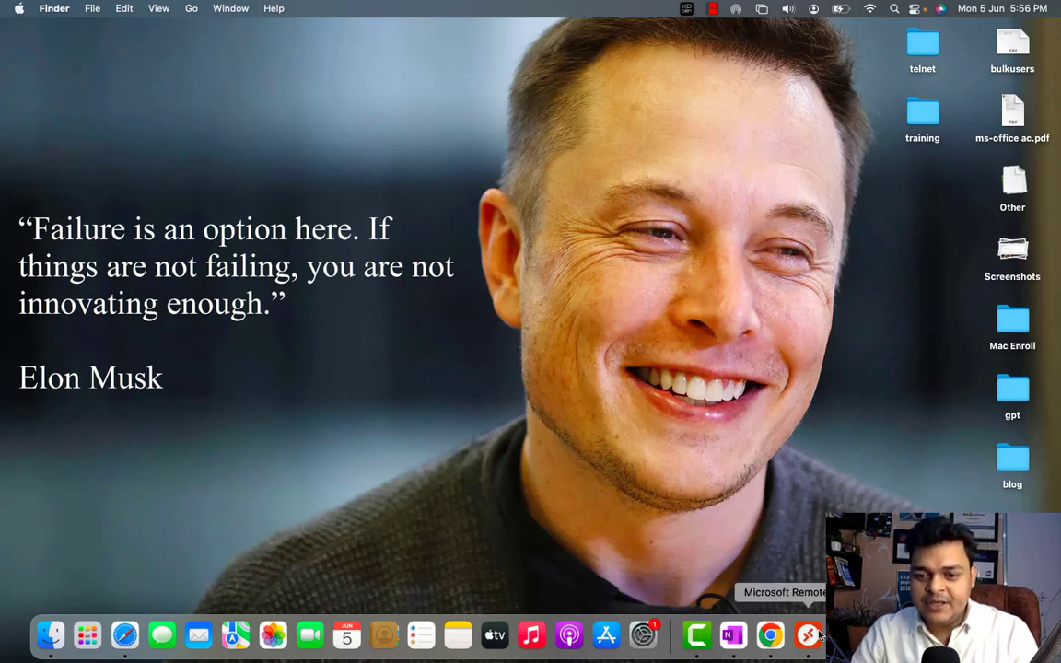
Switch to Microsoft Remote Desktop and connect to the PC 192.168.1.2.
left_click(807, 636)
left_click(535, 405)
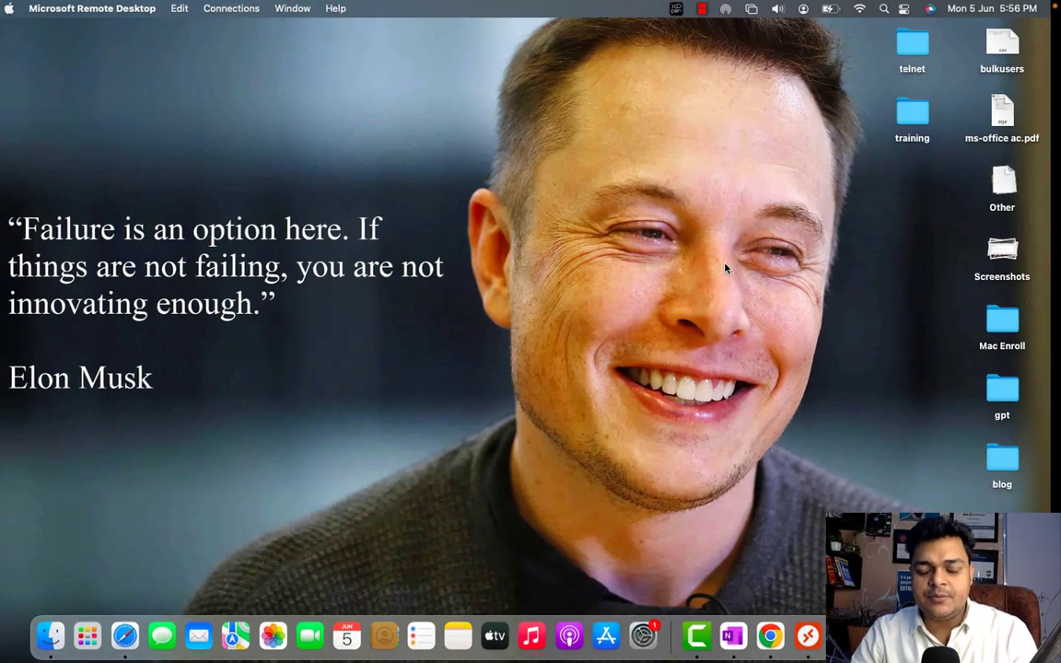
left_click(807, 635)
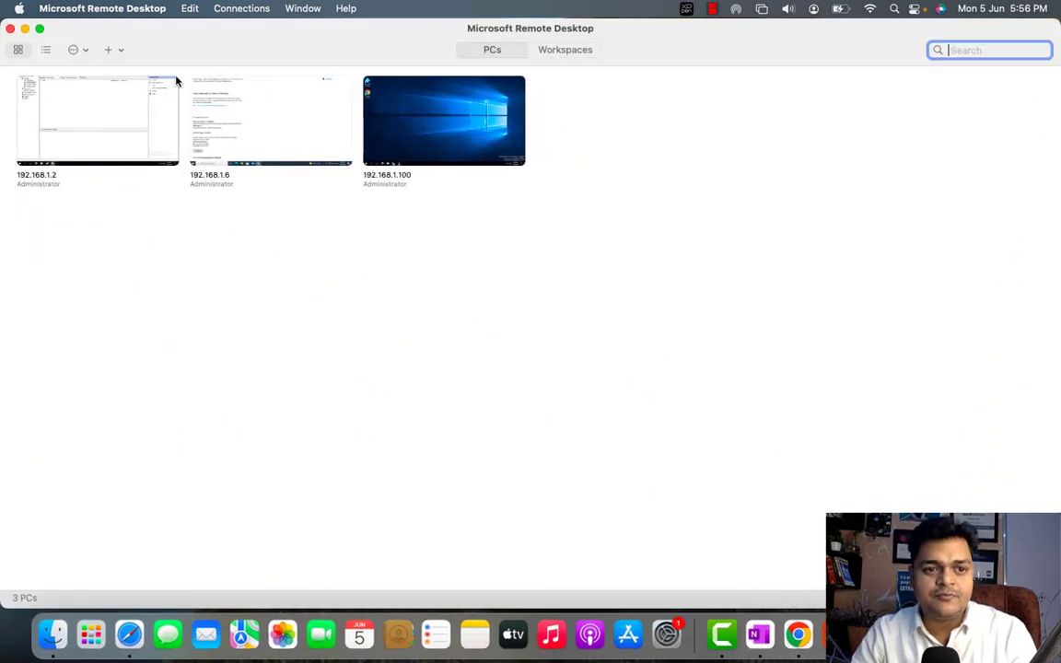
double_click(125, 145)
left_click(708, 394)
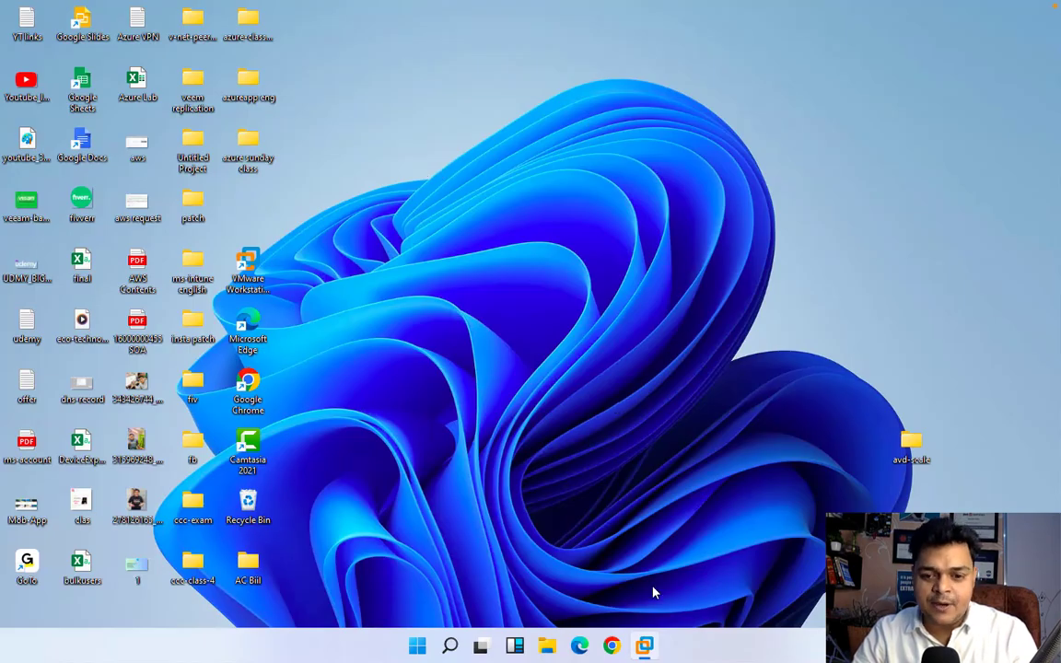
Bring up VMware Workstation on the remote PC and close the open ESXi 7 virtual machine view.
mouse_move(644, 645)
left_click(659, 550)
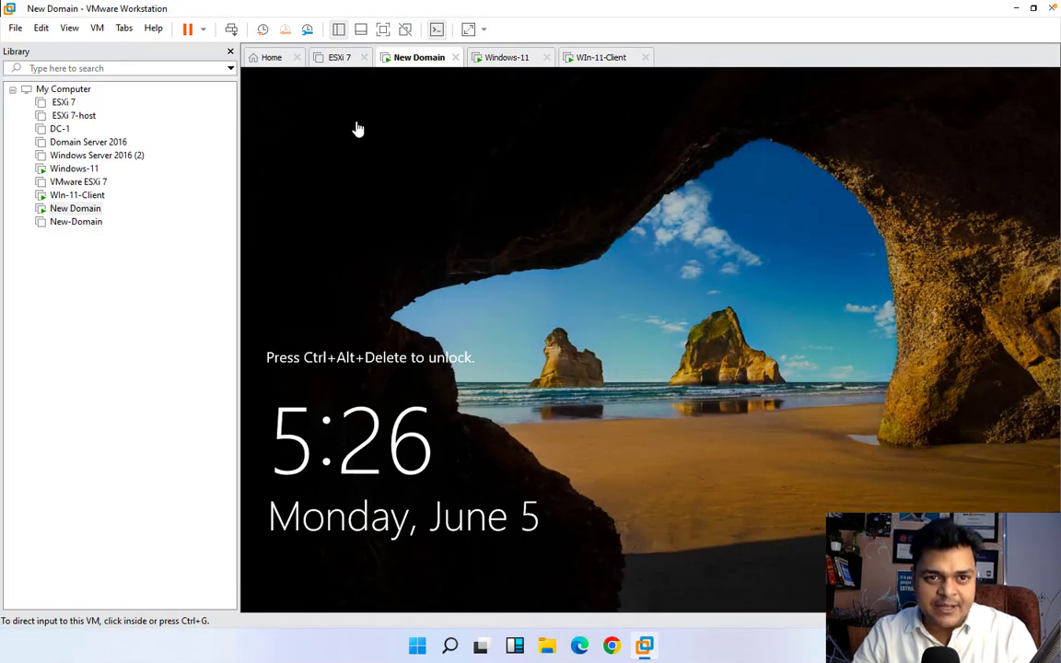
left_click(363, 59)
left_click(363, 58)
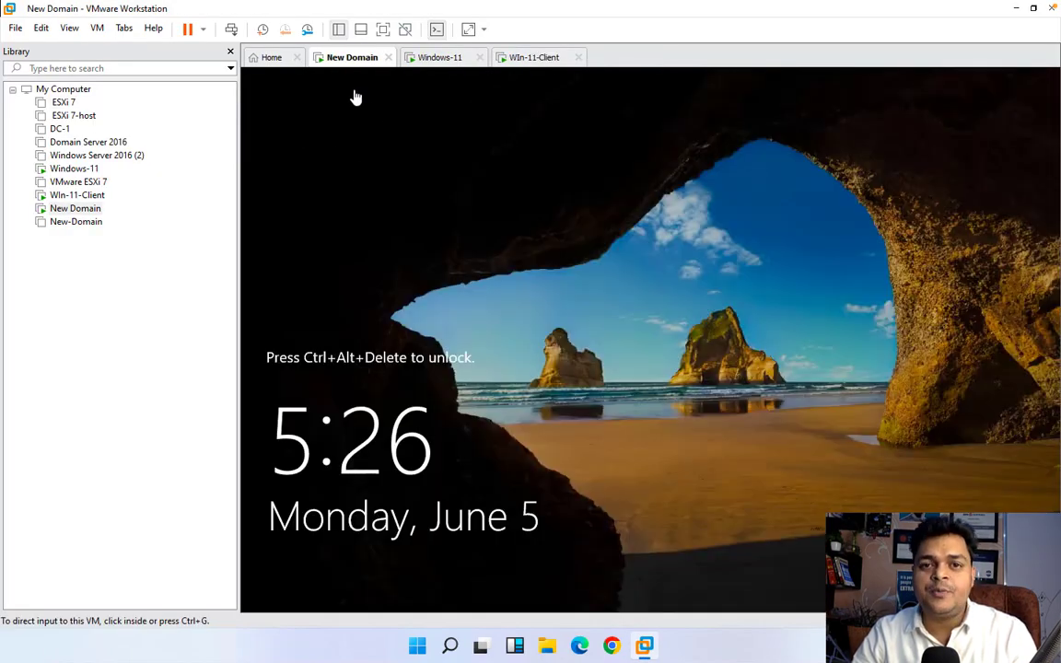
View the Windows-11 and WIn-11-Client virtual machines, and return to New Domain.
left_click(437, 60)
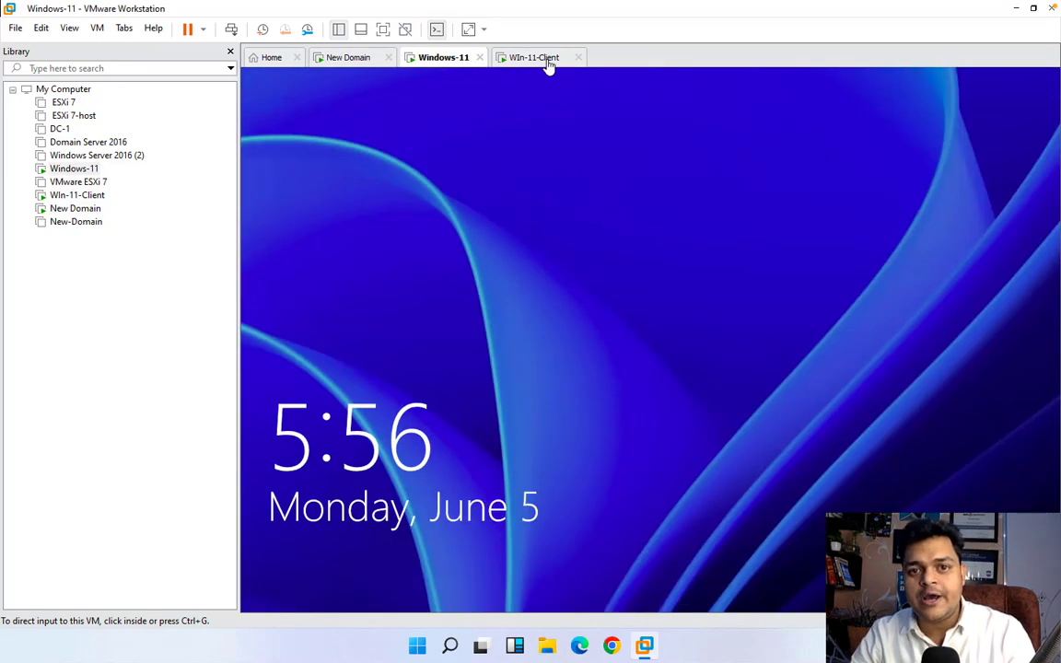
left_click(548, 61)
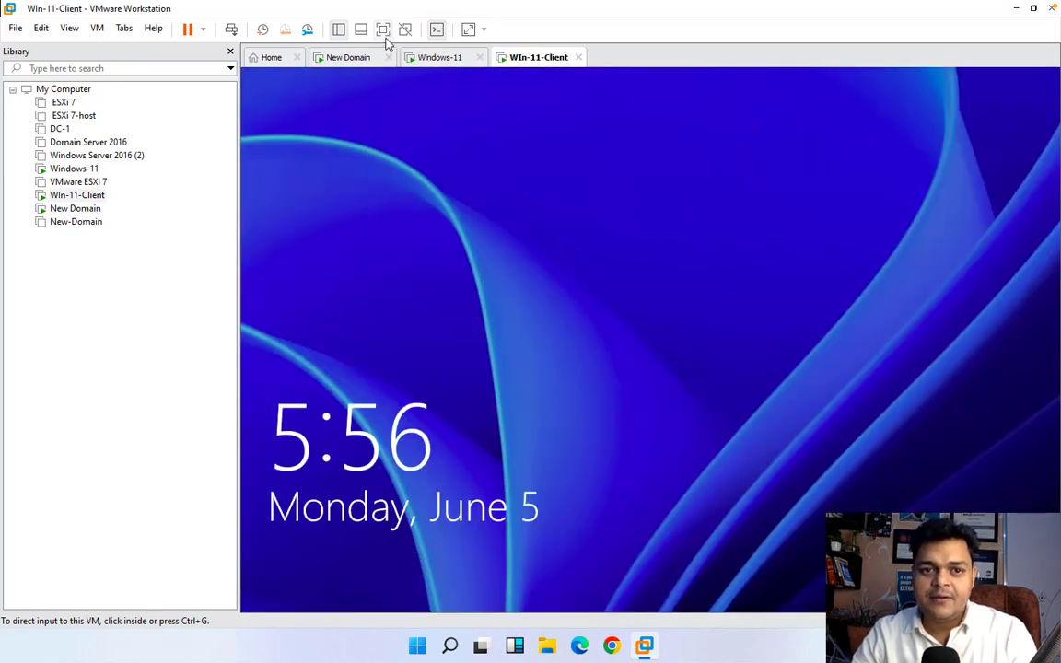
left_click(350, 59)
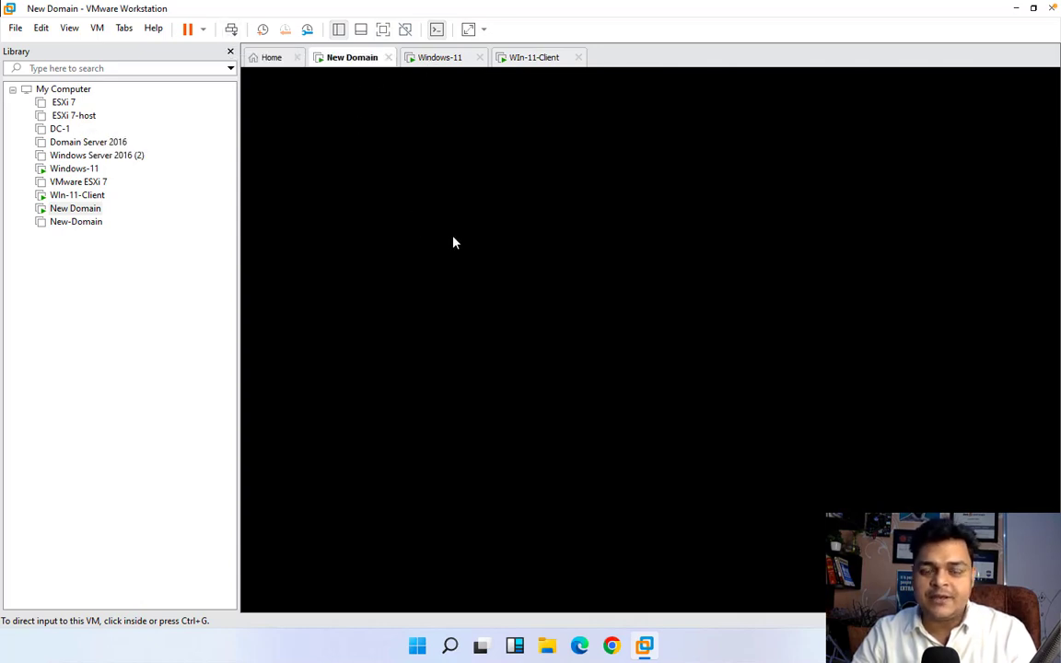
Show the New Domain virtual machine full screen and sign in to GLUCKCREATION\Administrator with the account password.
left_click(384, 28)
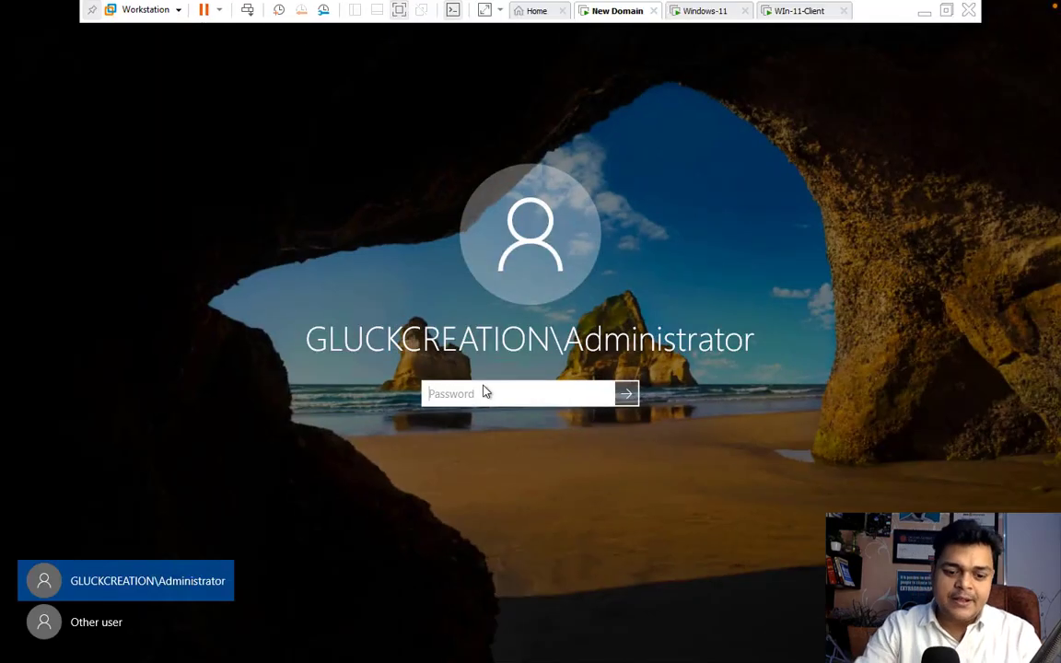
type("P")
type("•••••••")
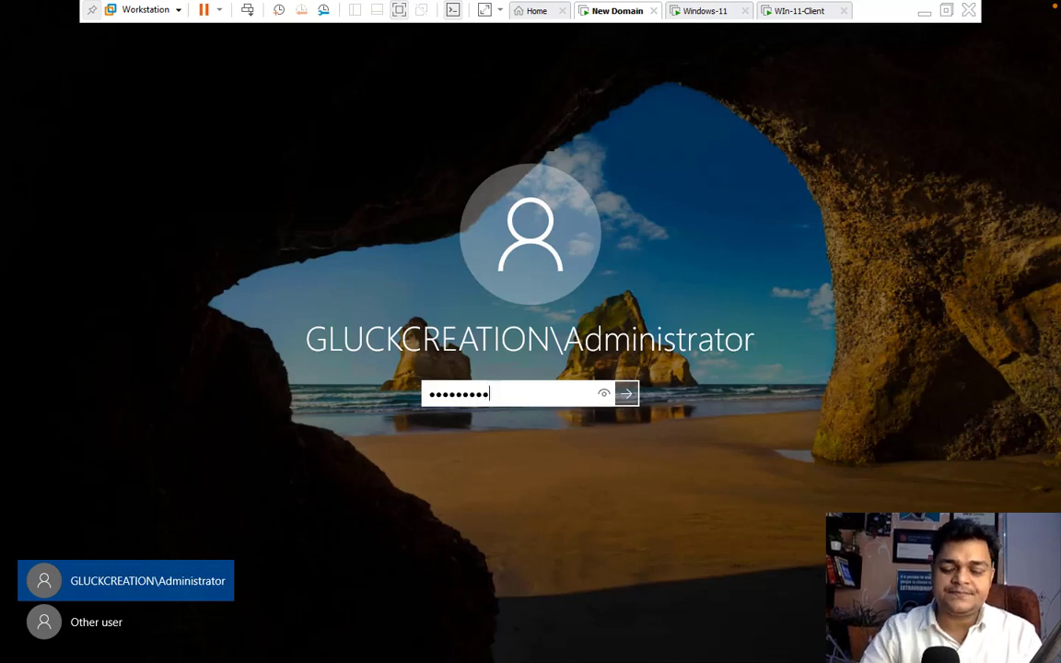
key("Return")
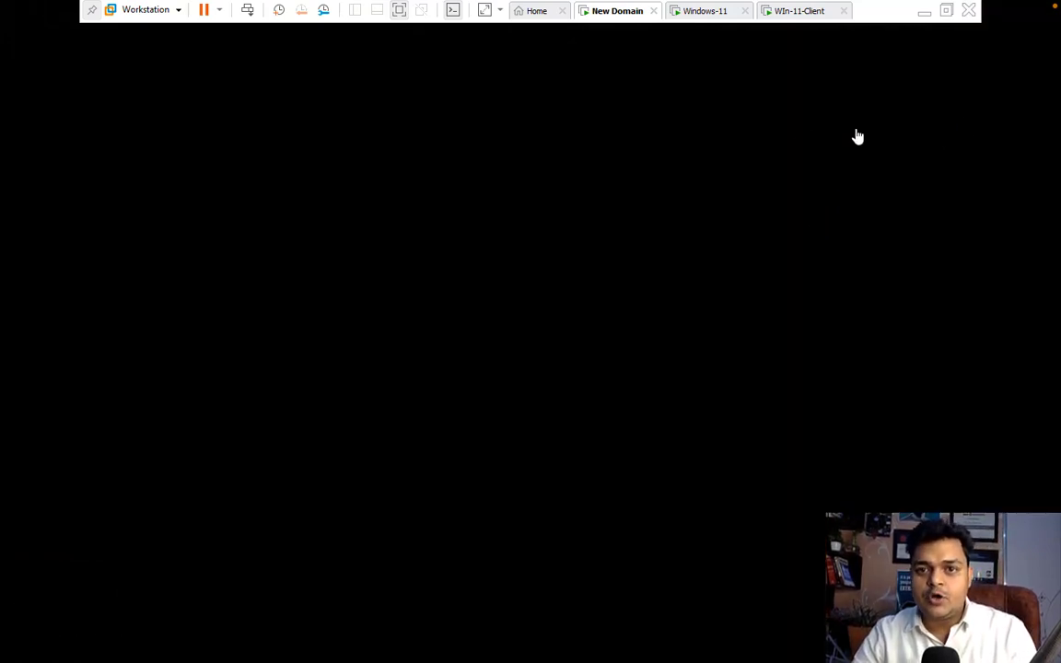
Look over both Windows 11 client machines in full screen and go back to the New Domain server.
left_click(694, 14)
left_click(809, 13)
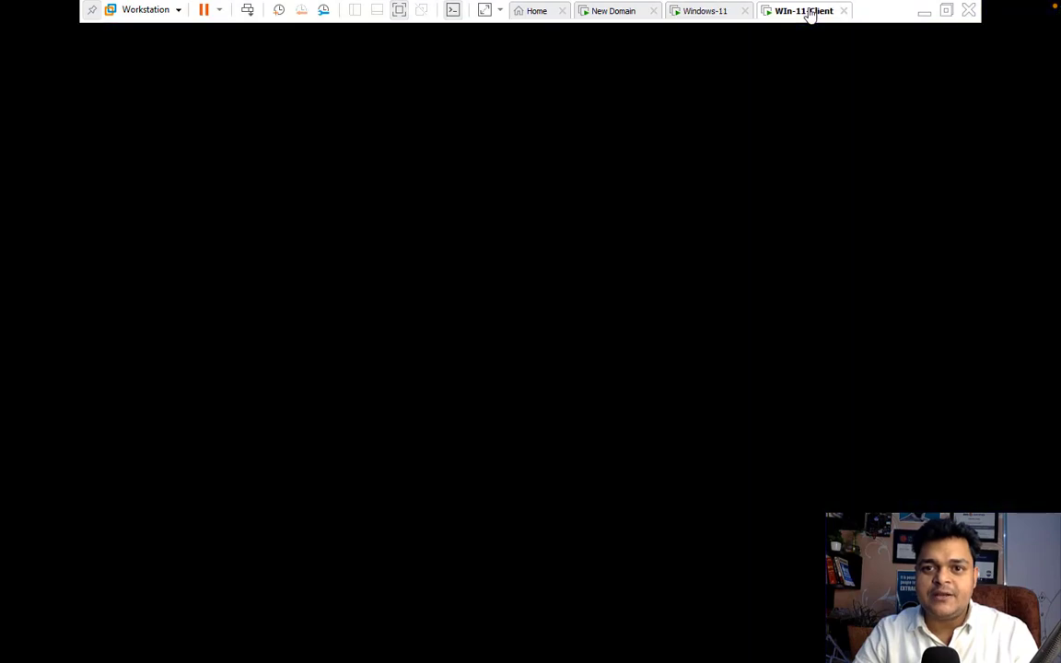
left_click(707, 15)
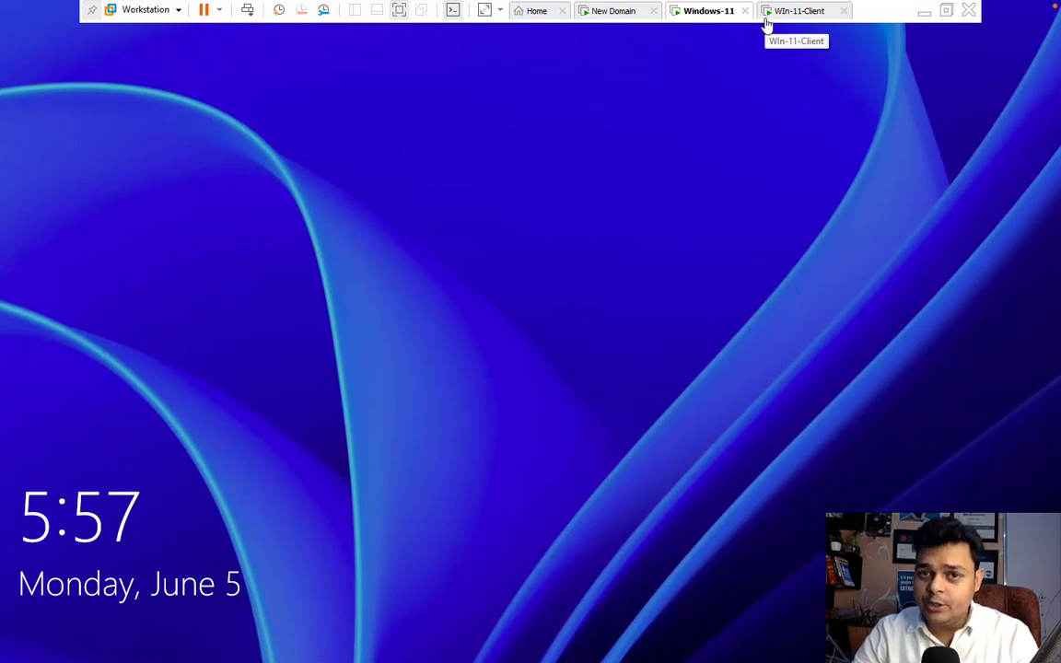
left_click(616, 13)
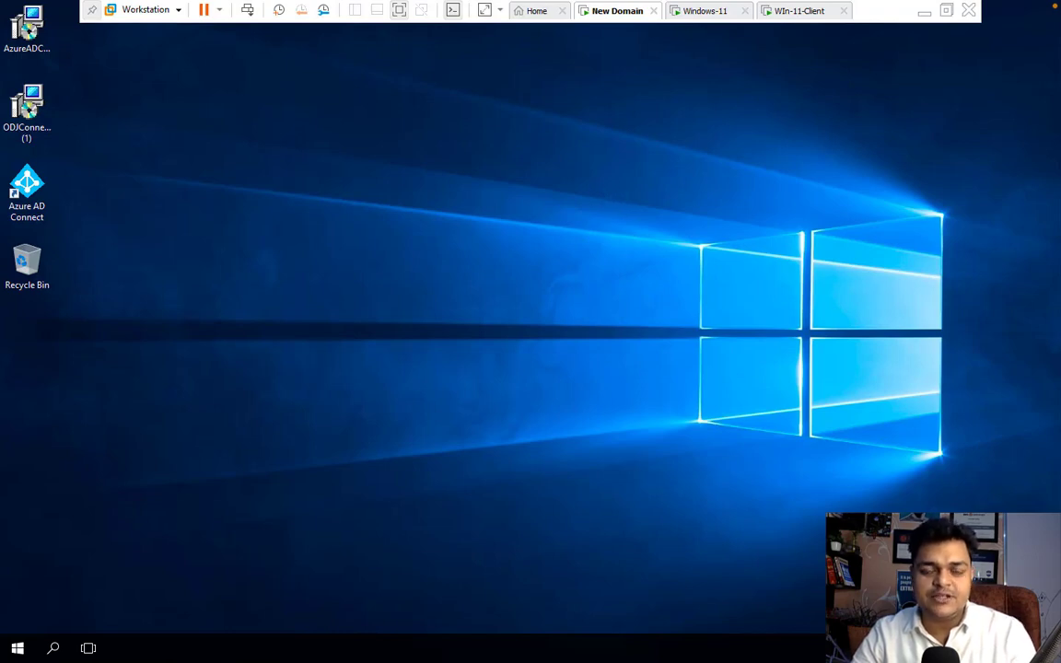
Refresh the New Domain desktop and dismiss the Shutdown Event Tracker without giving a shutdown reason.
right_click(538, 175)
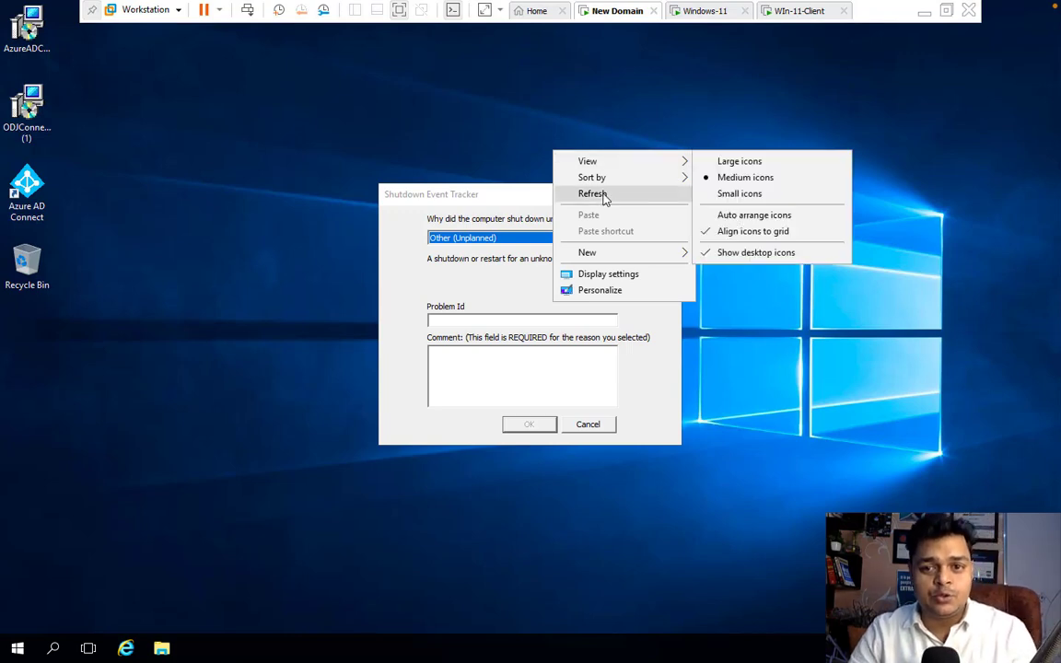
left_click(604, 197)
left_click(709, 11)
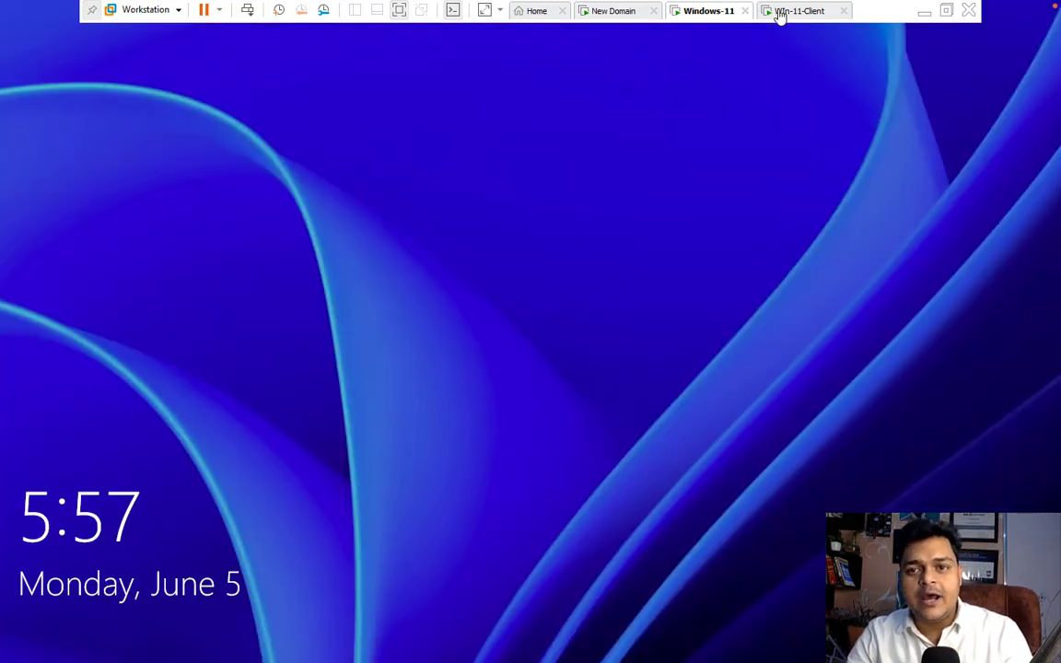
left_click(792, 11)
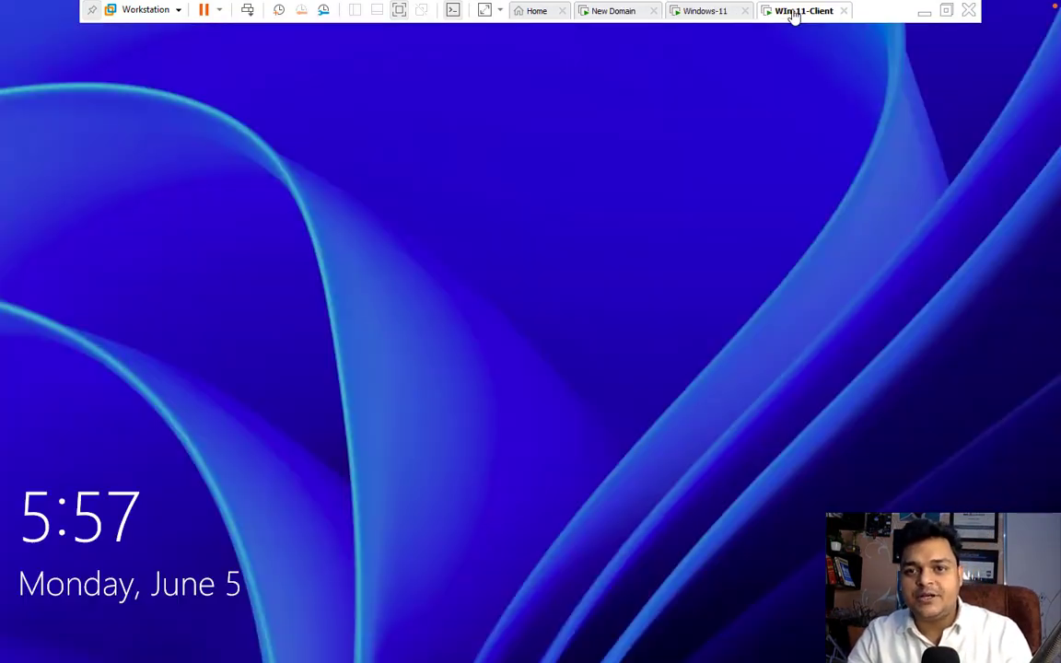
left_click(607, 11)
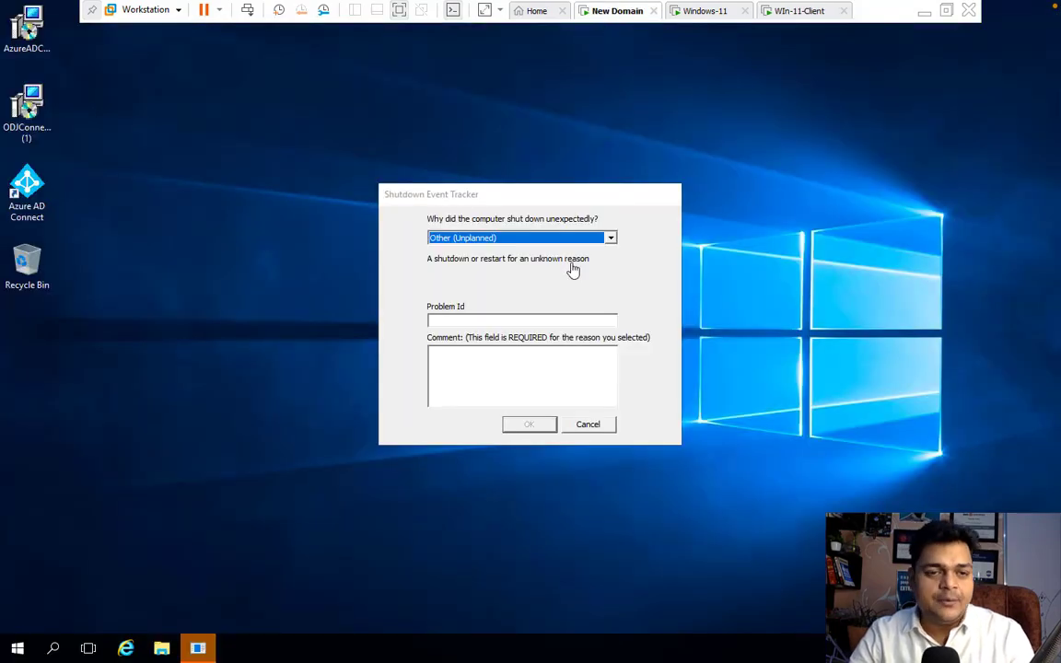
left_click(590, 428)
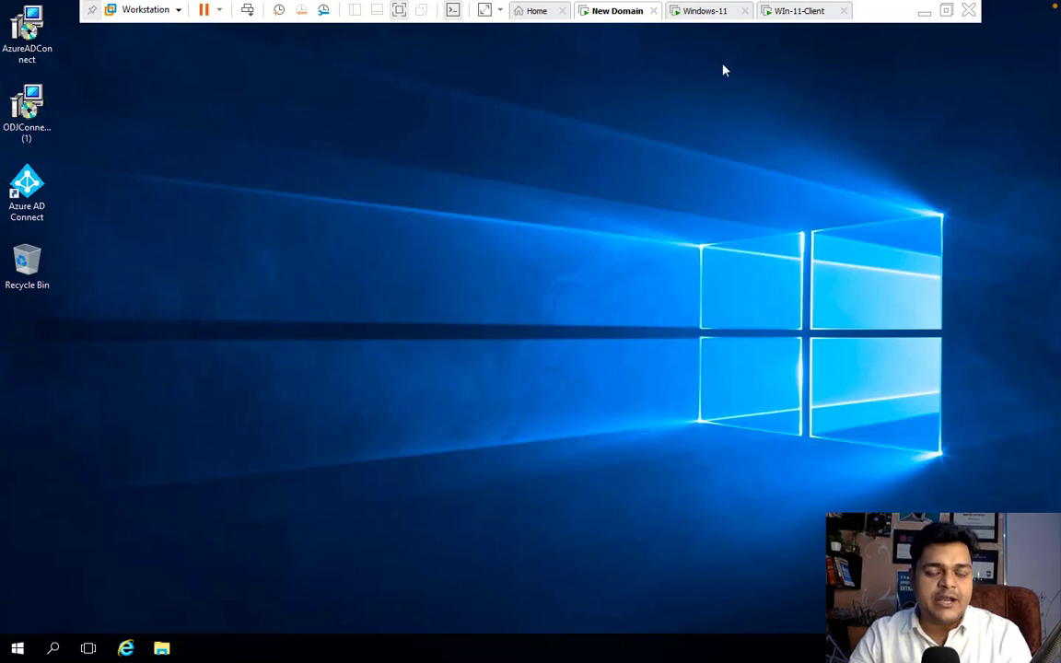
left_click(707, 12)
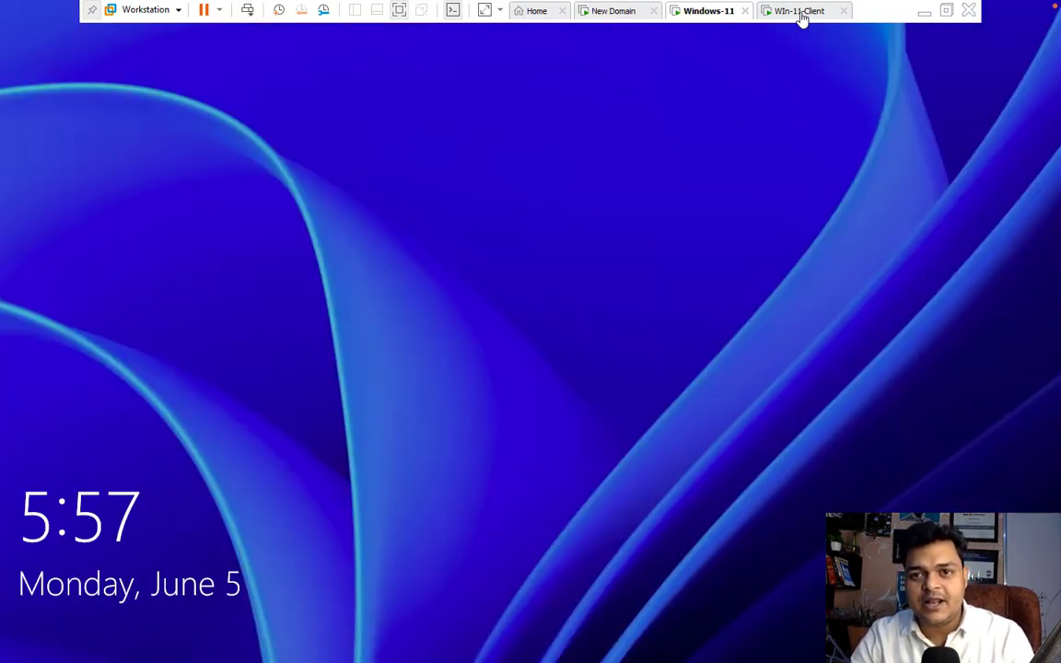
left_click(798, 13)
left_click(616, 13)
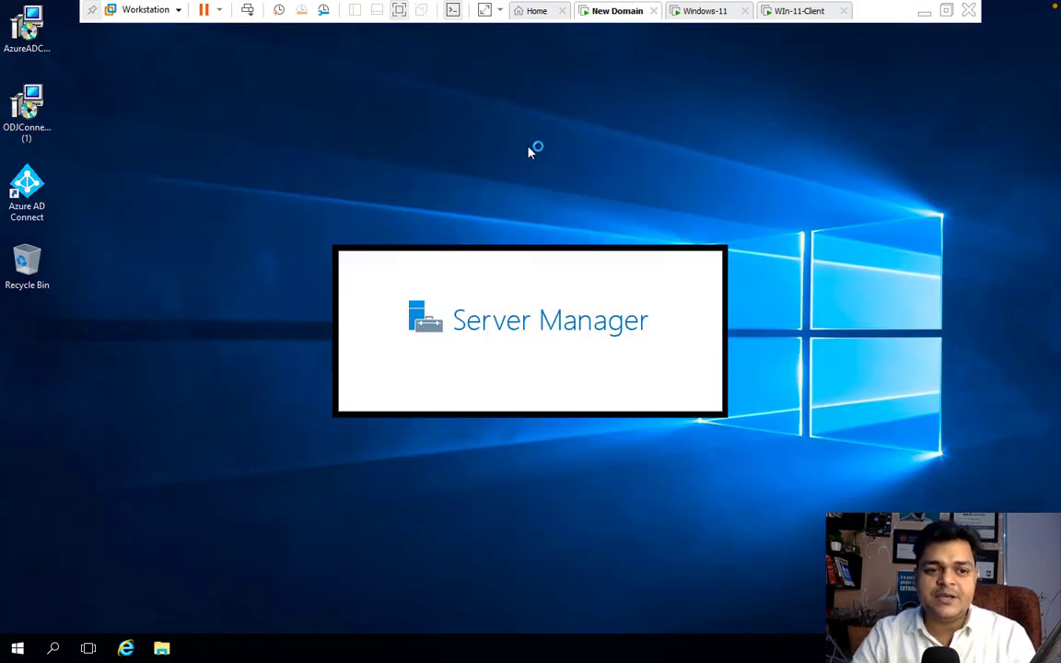
right_click(514, 117)
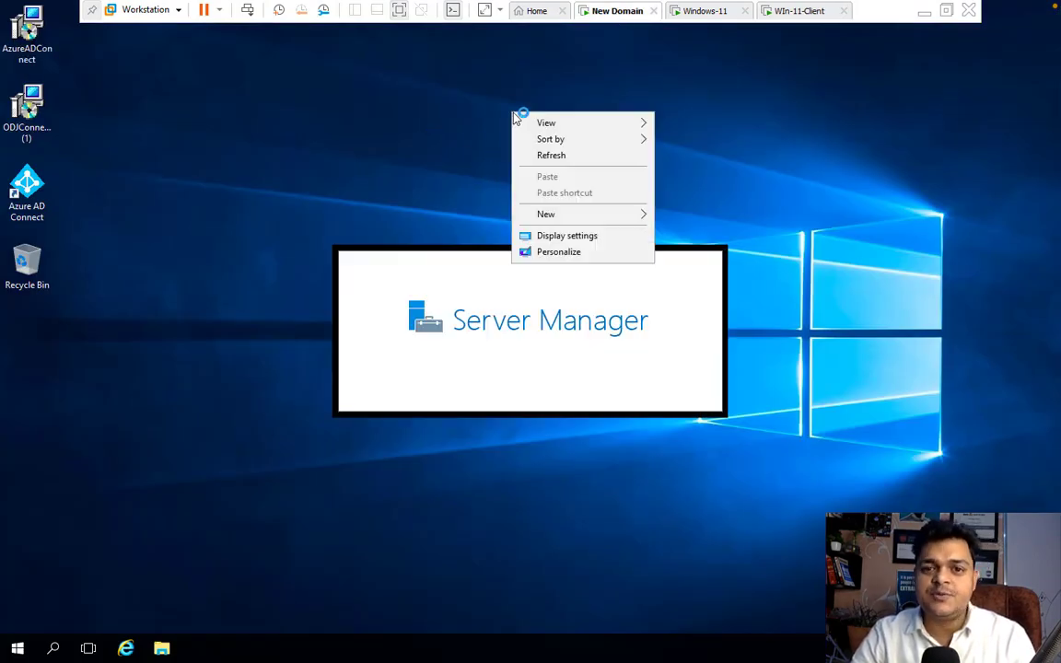
left_click(564, 155)
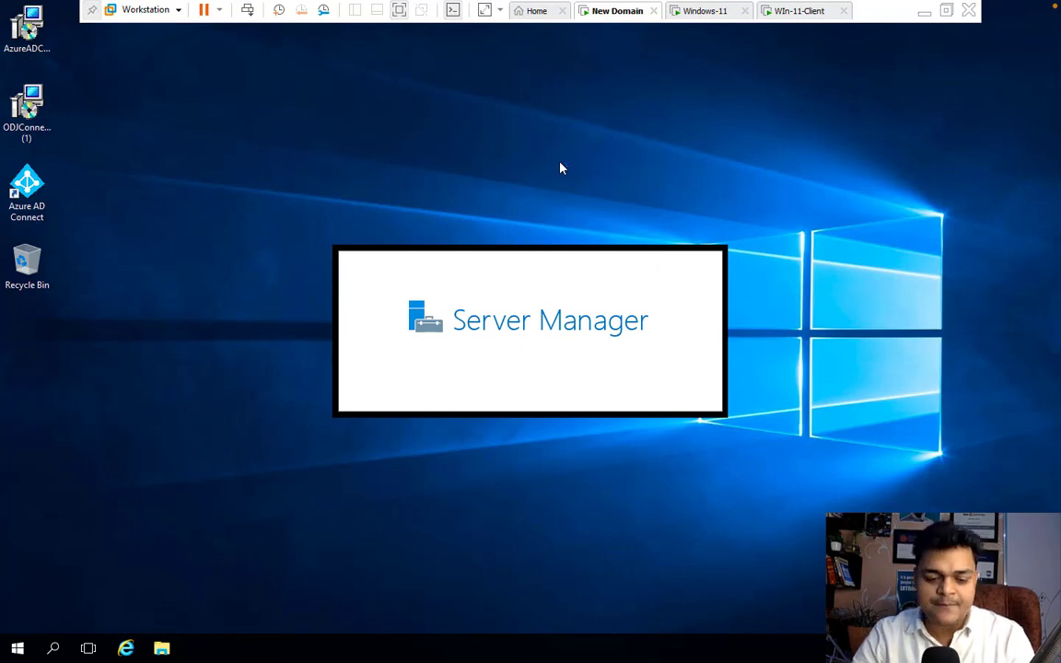
Open Network Connections on the New Domain server by running ncpa.cpl.
key("super+r")
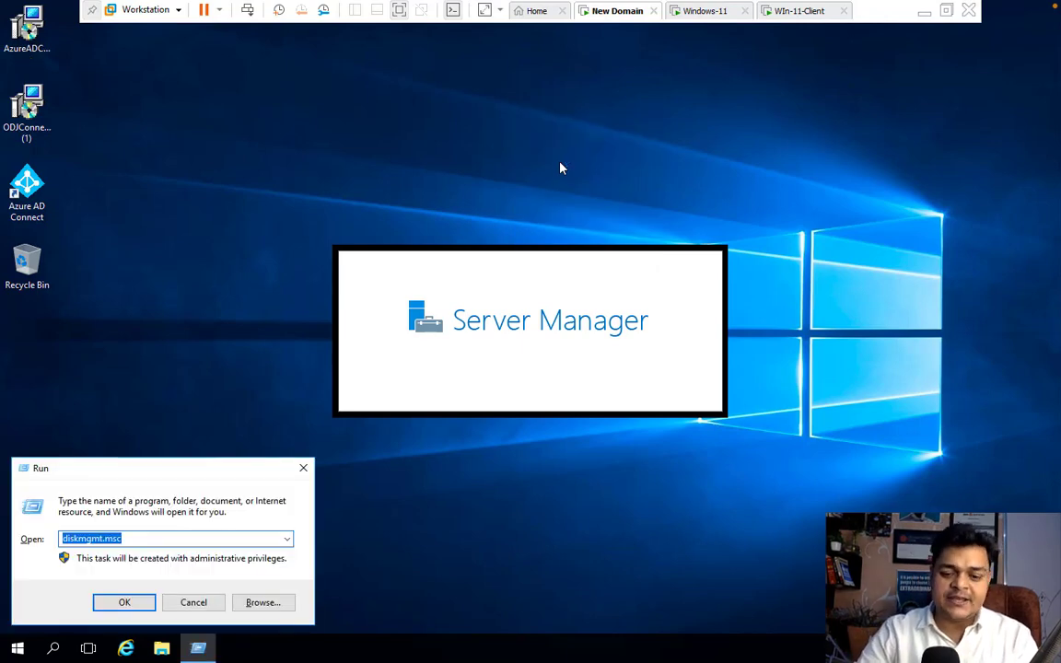
type("nc")
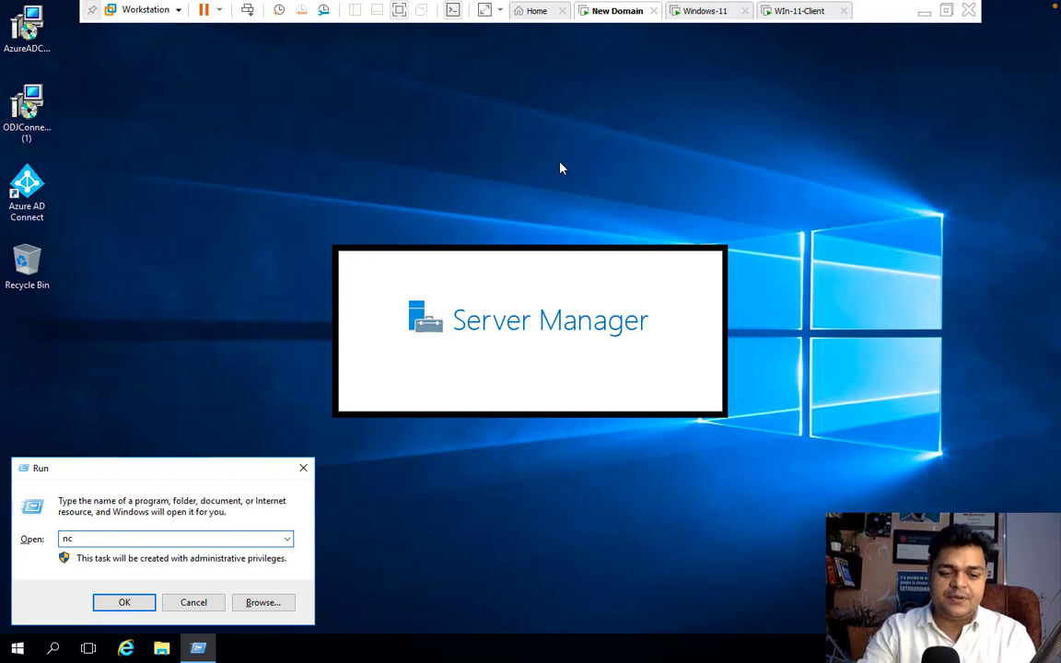
type("pa")
key("Down")
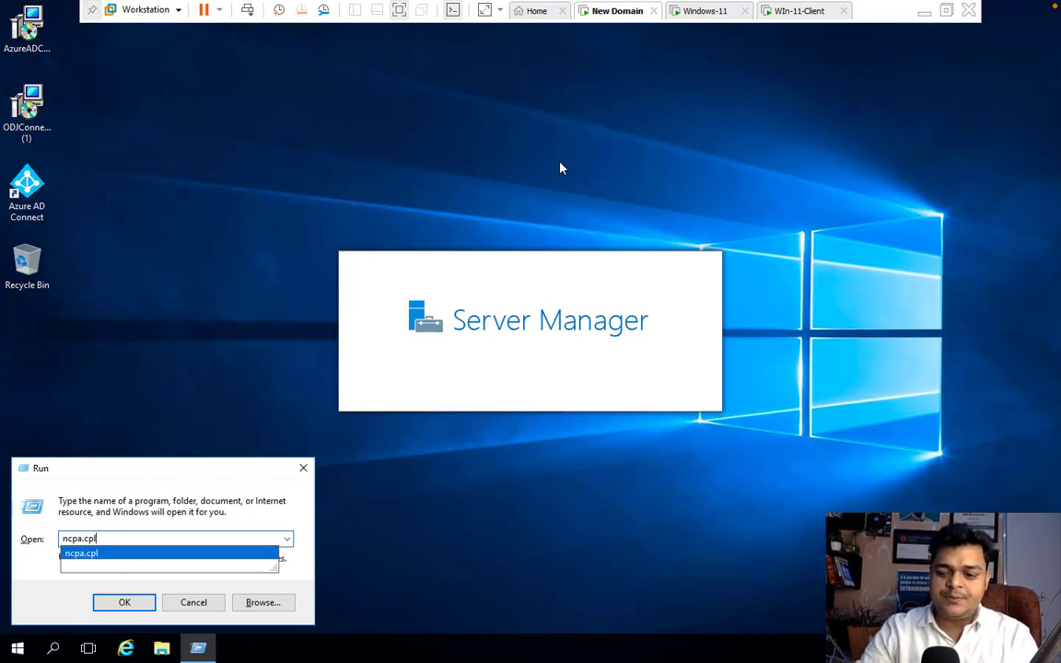
key("Return")
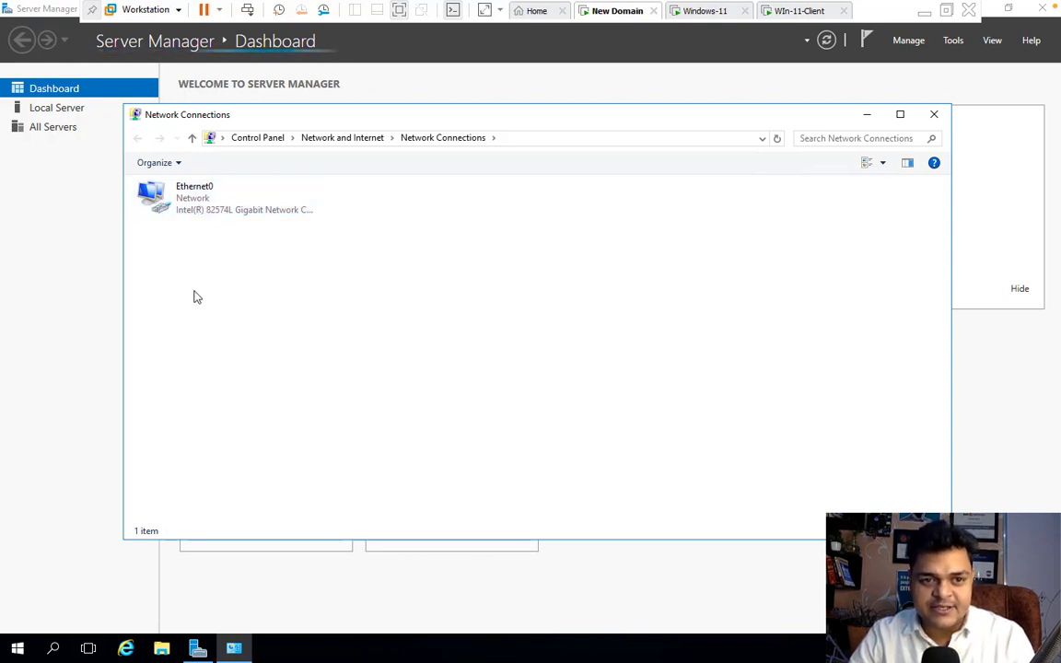
Review the Internet Protocol Version 4 (TCP/IPv4) settings of the Ethernet0 adapter and close its properties.
right_click(190, 199)
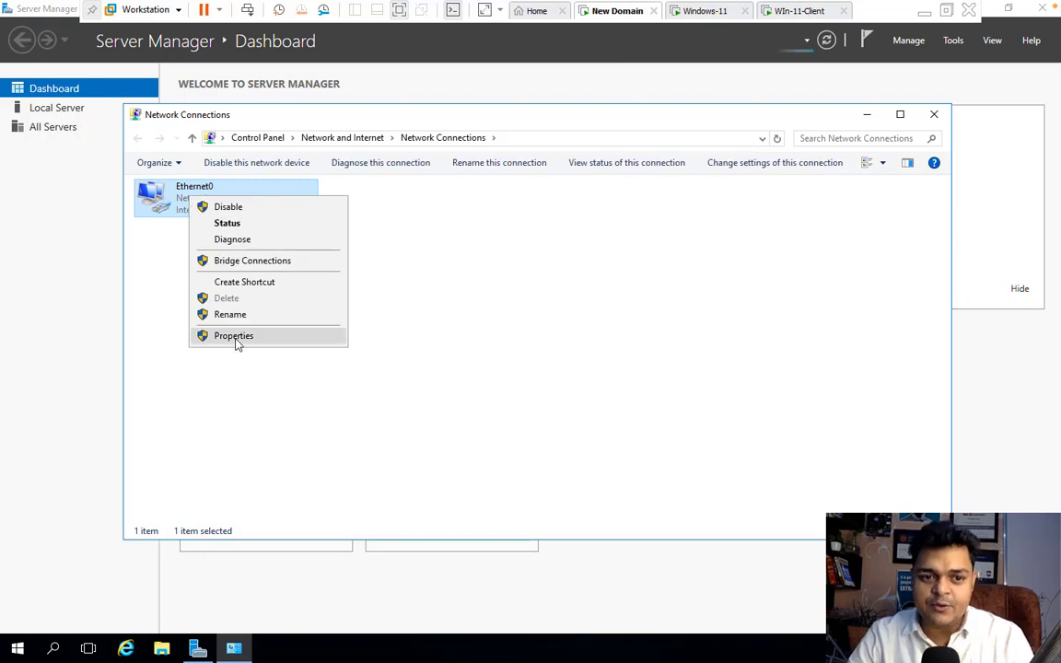
left_click(235, 338)
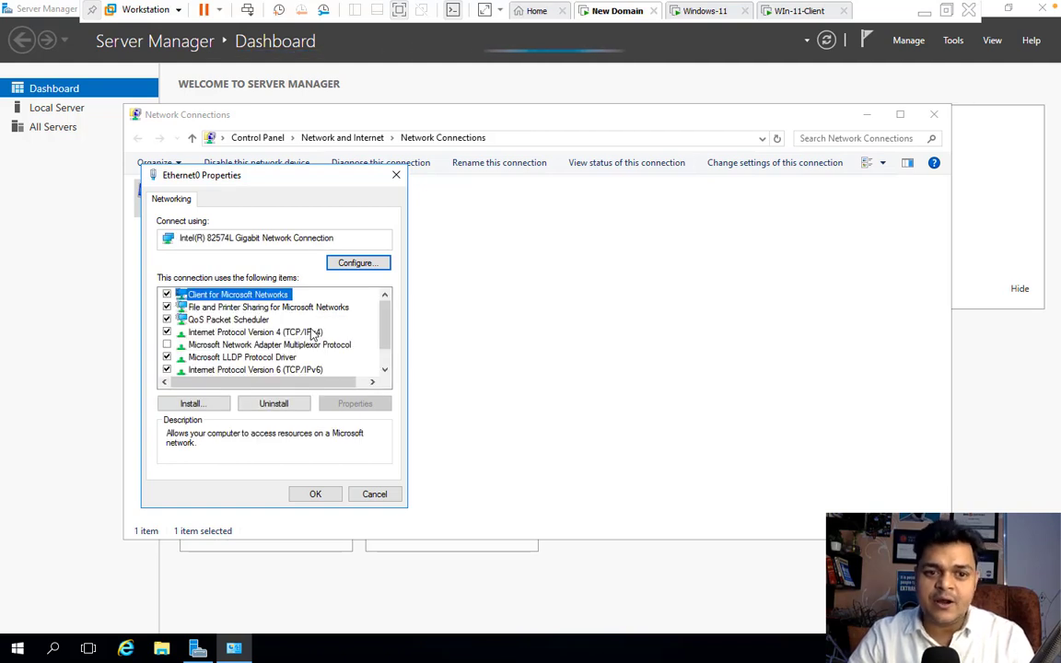
double_click(309, 332)
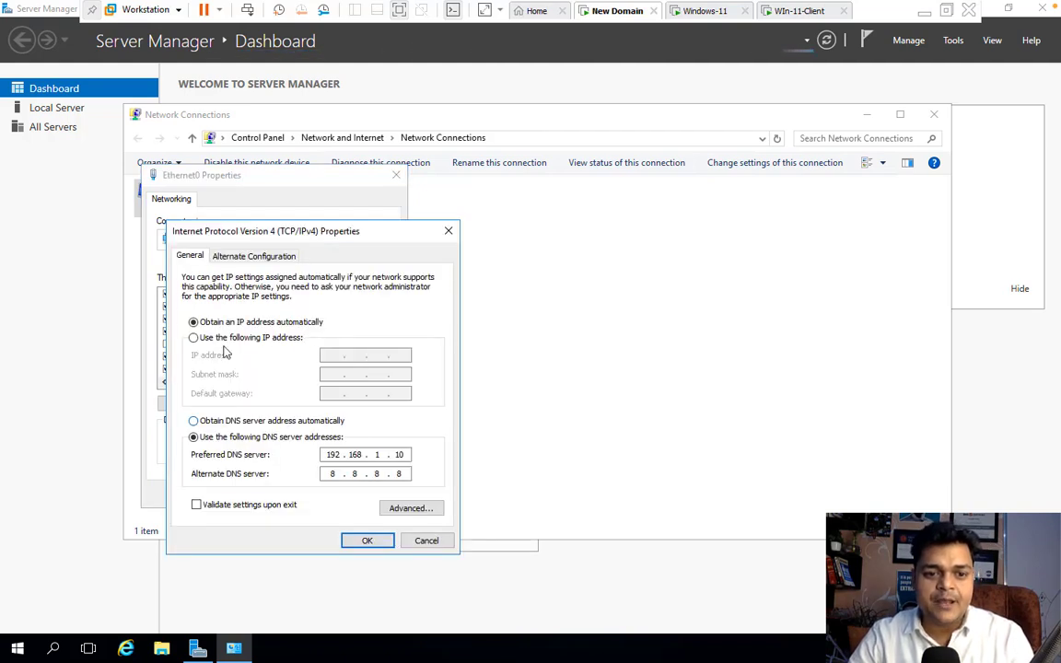
left_click(367, 542)
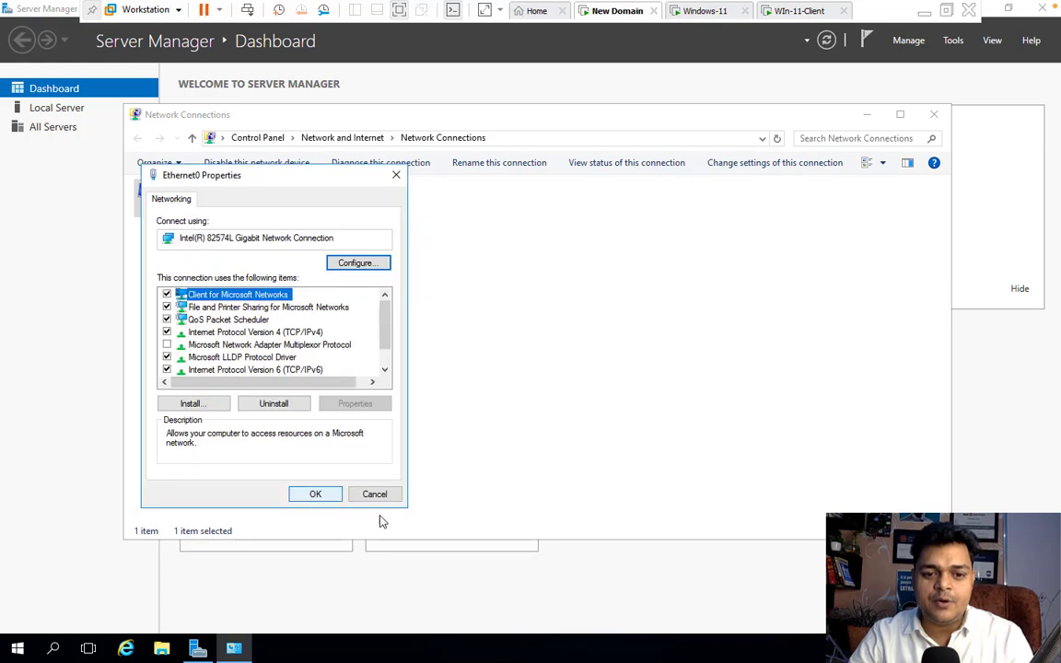
left_click(316, 494)
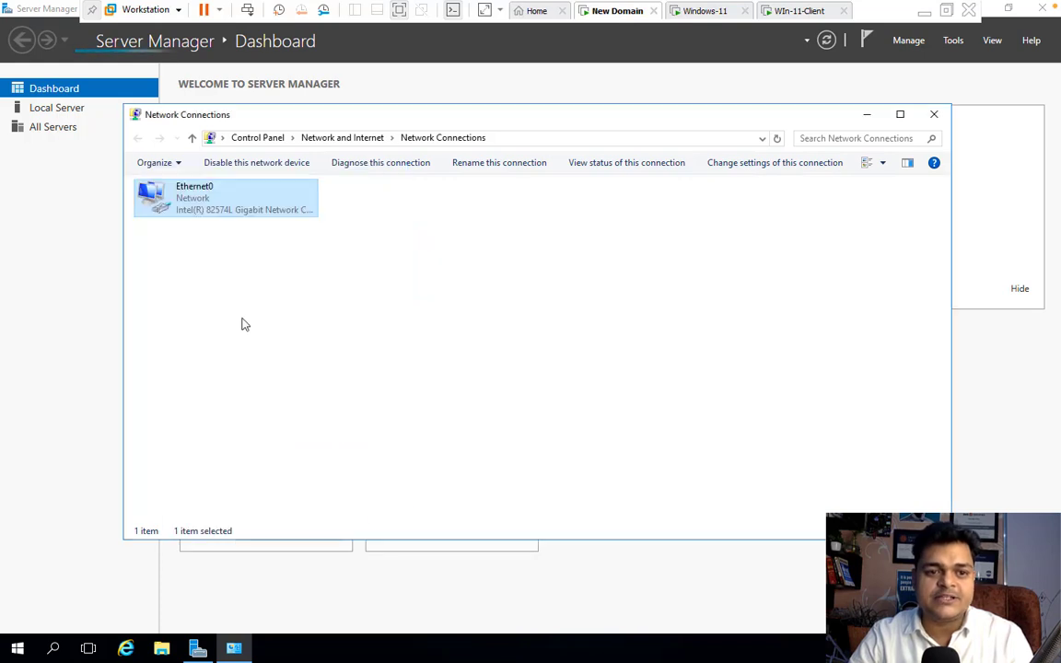
Disable the Ethernet0 network adapter and enable it again.
right_click(219, 202)
left_click(256, 204)
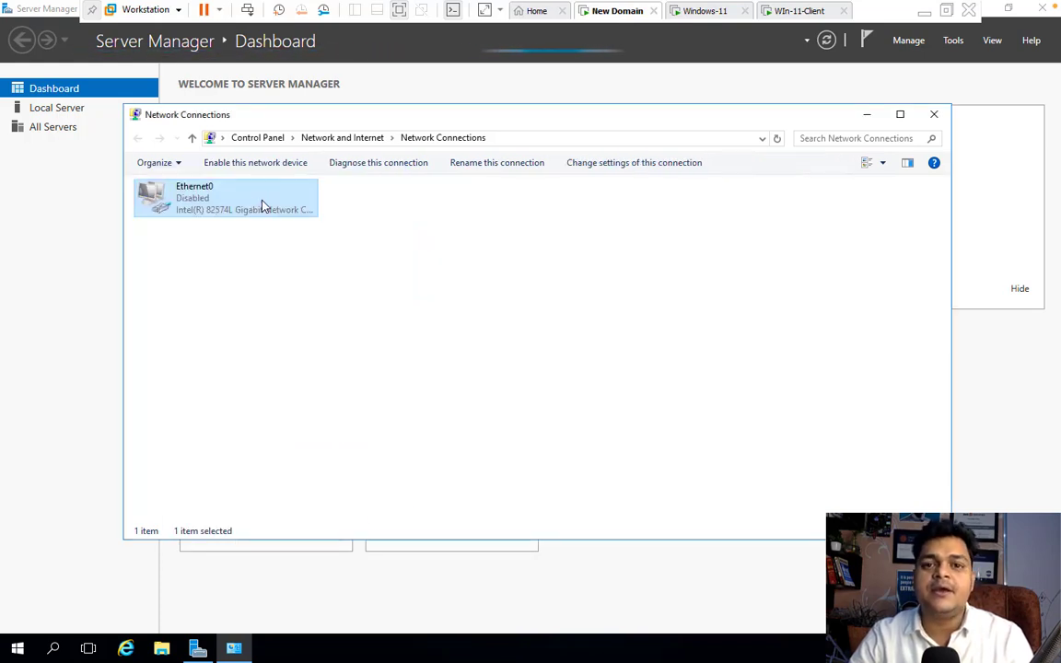
right_click(209, 197)
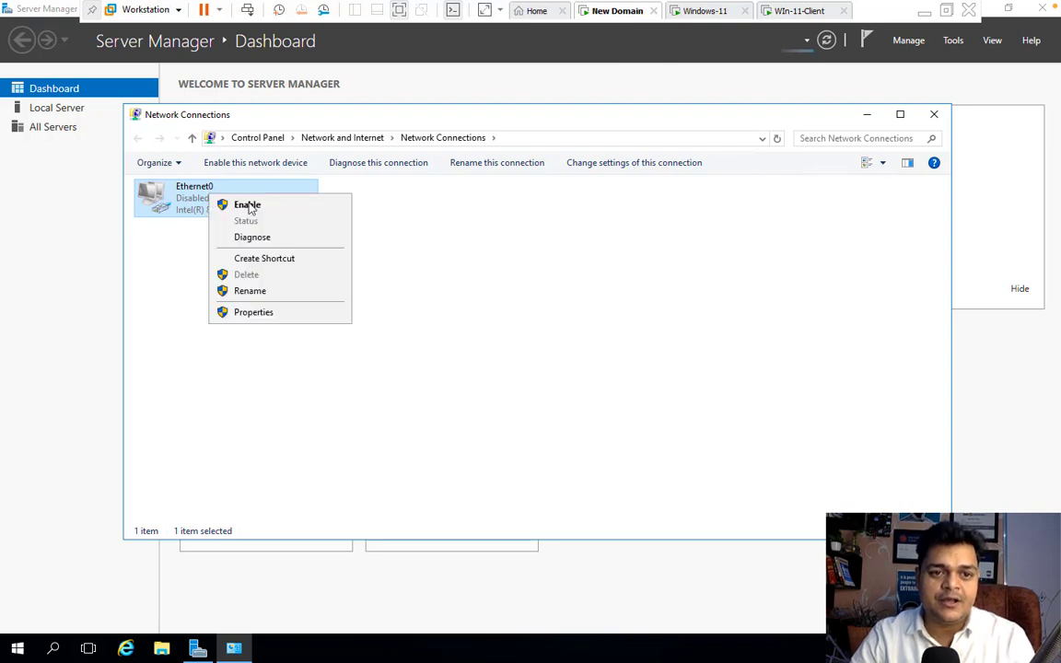
left_click(266, 208)
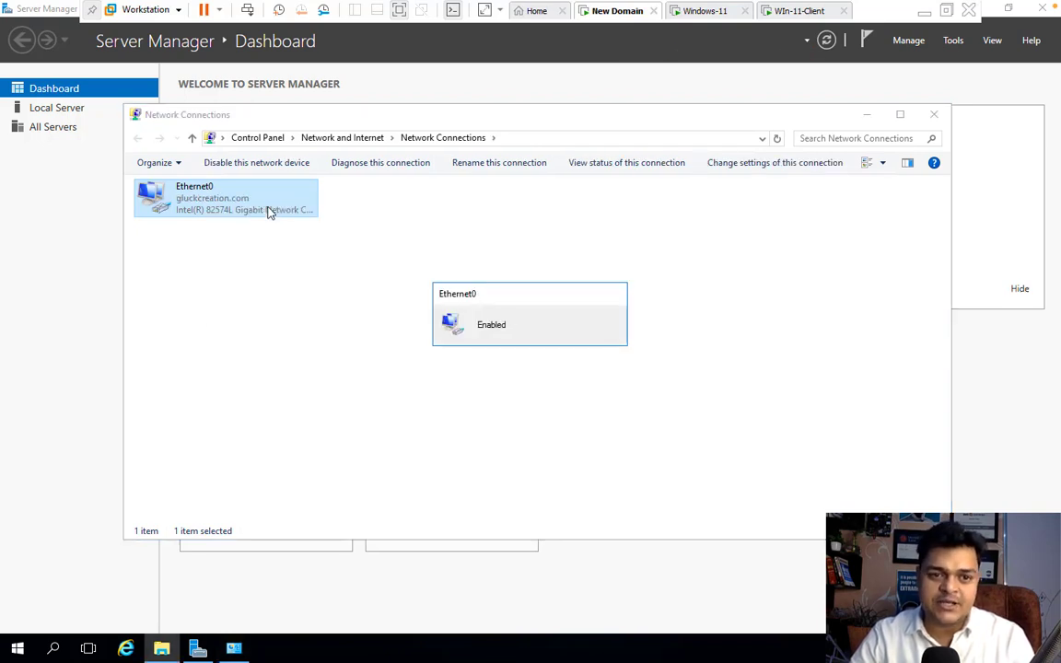
Check the Windows-11 and WIn-11-Client virtual machines, and close Network Connections on the New Domain server.
left_click(278, 283)
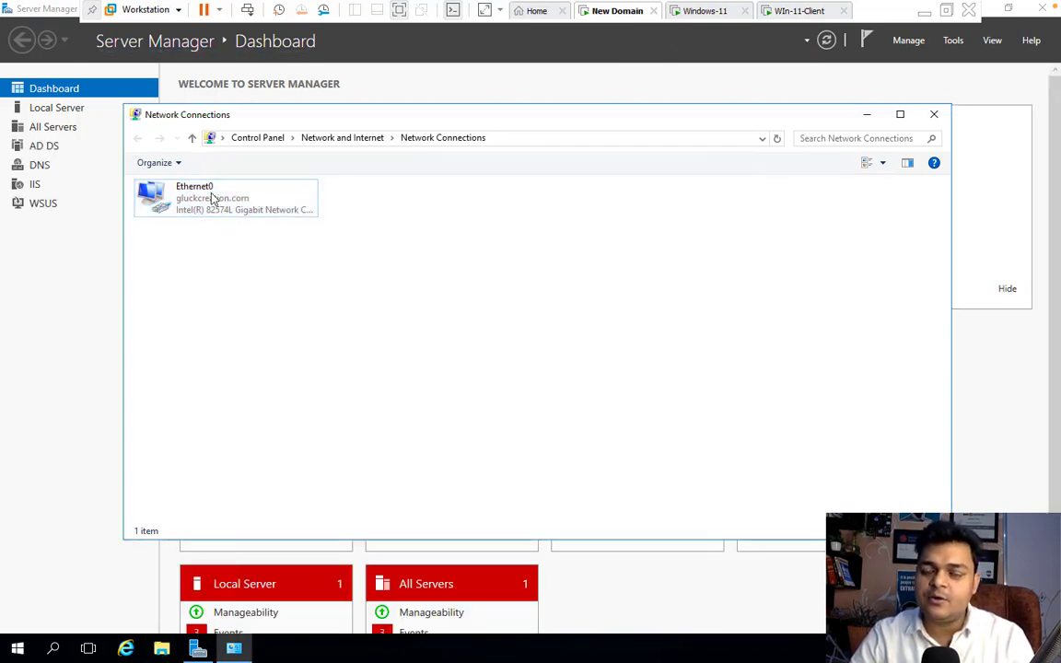
left_click(210, 202)
left_click(705, 11)
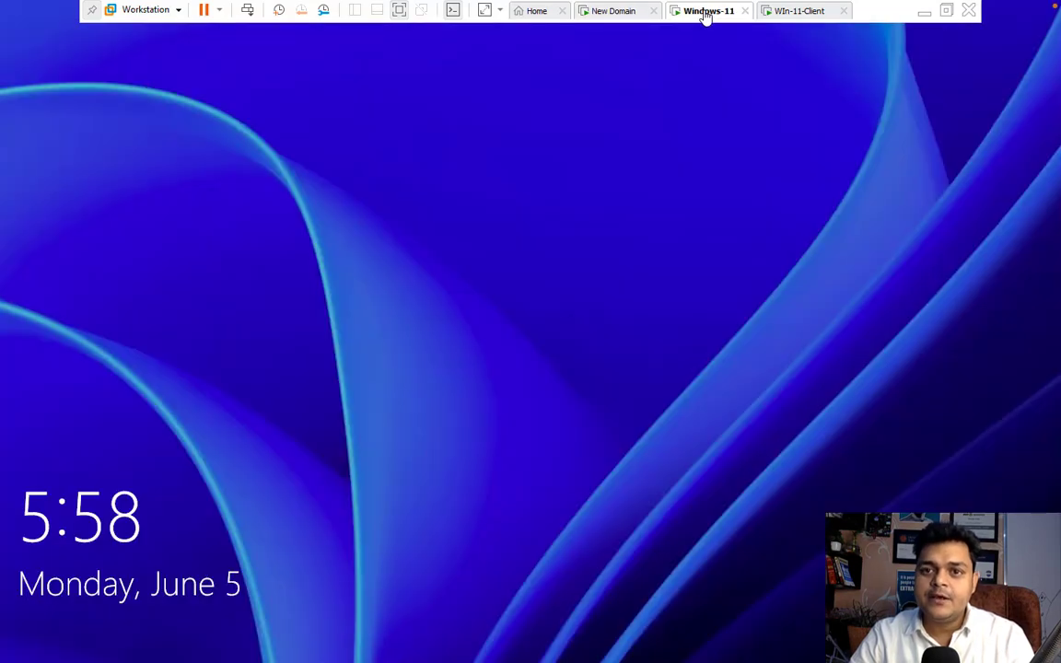
left_click(788, 11)
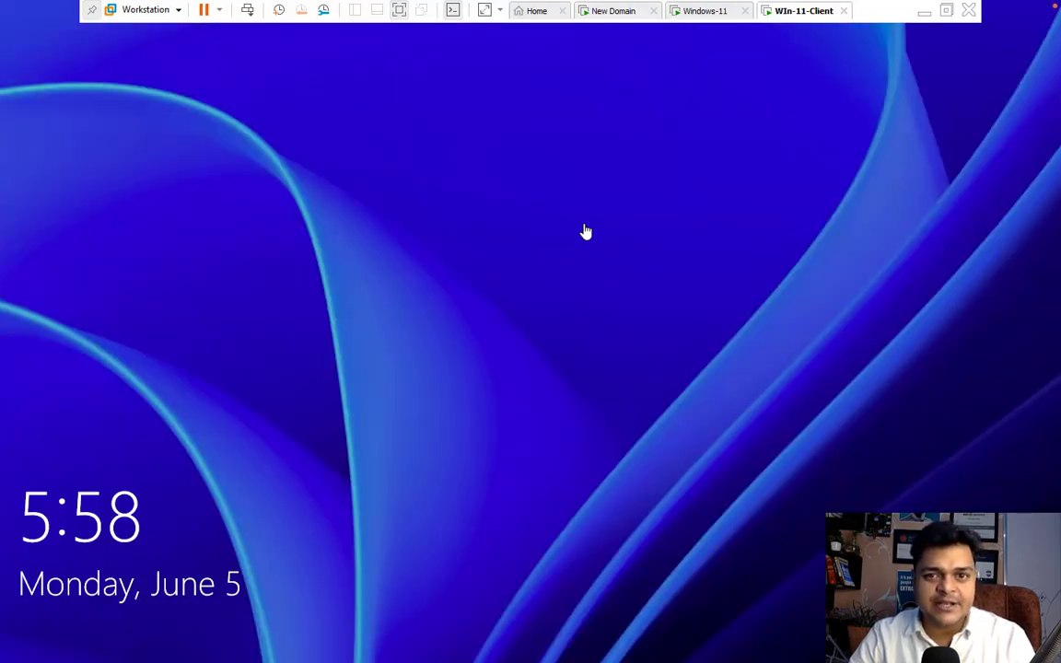
left_click(705, 11)
left_click(610, 13)
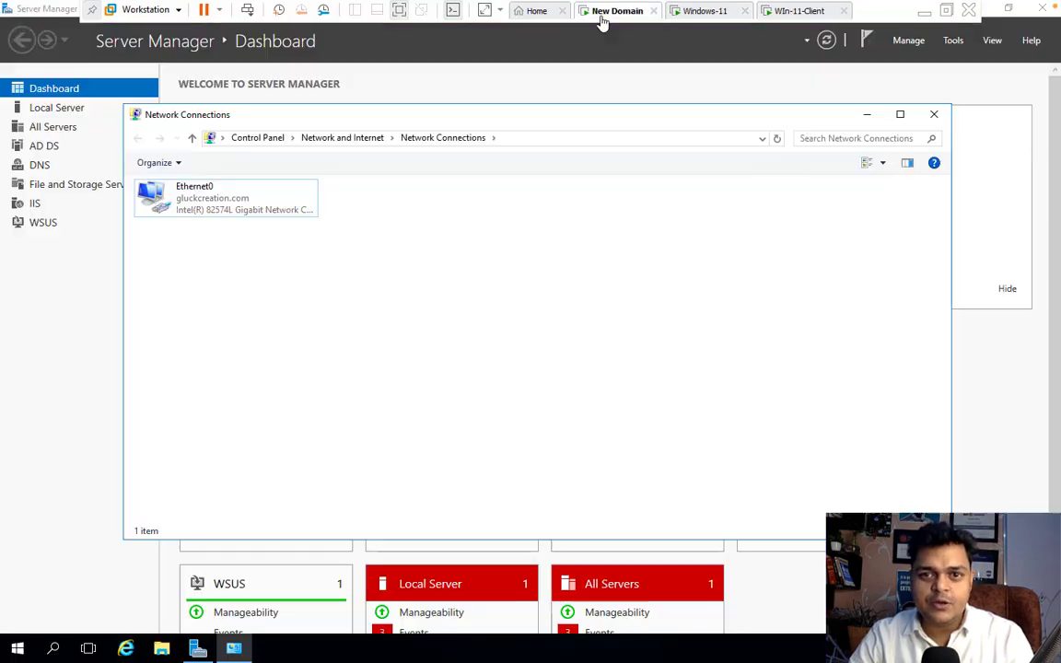
left_click(934, 116)
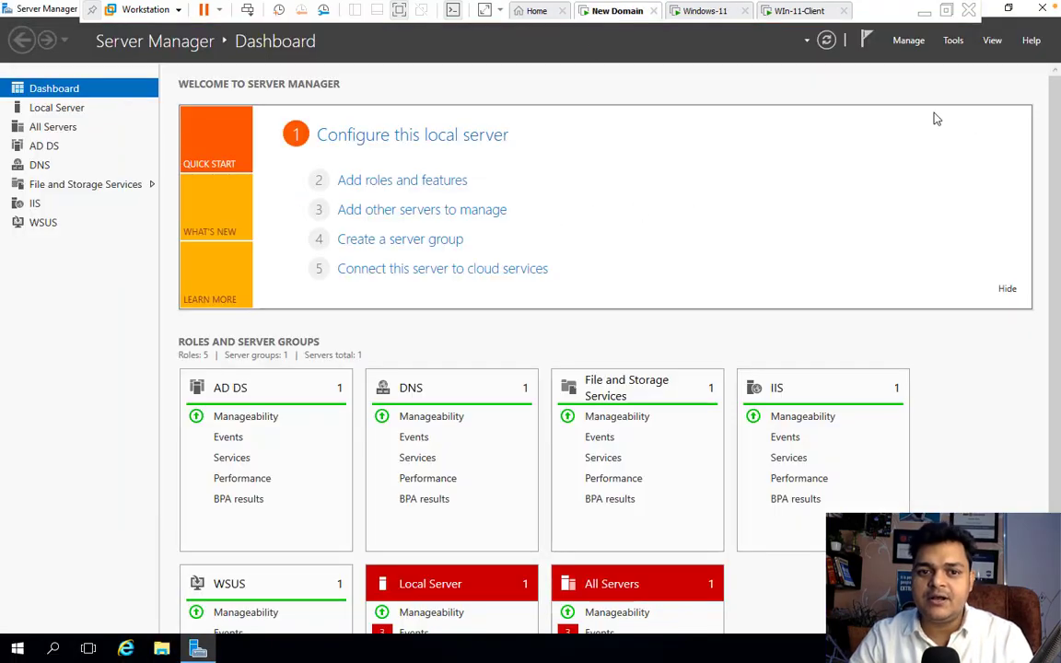
Open Active Directory Users and Computers and inspect the computer accounts in the gluckcreation.com Computers container.
left_click(955, 42)
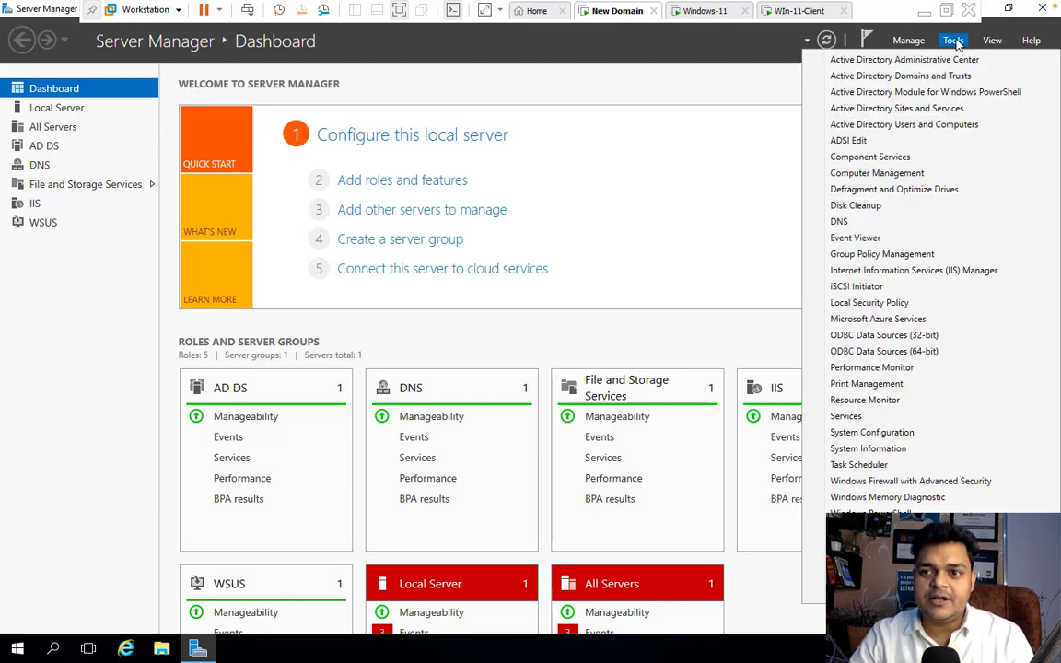
left_click(890, 125)
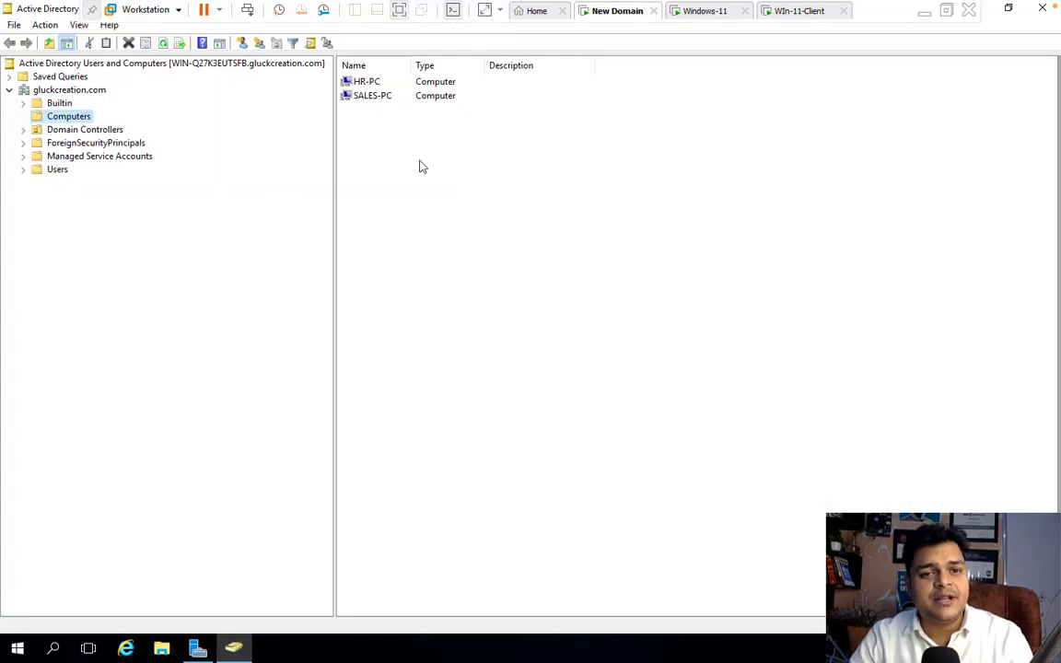
left_click(373, 100)
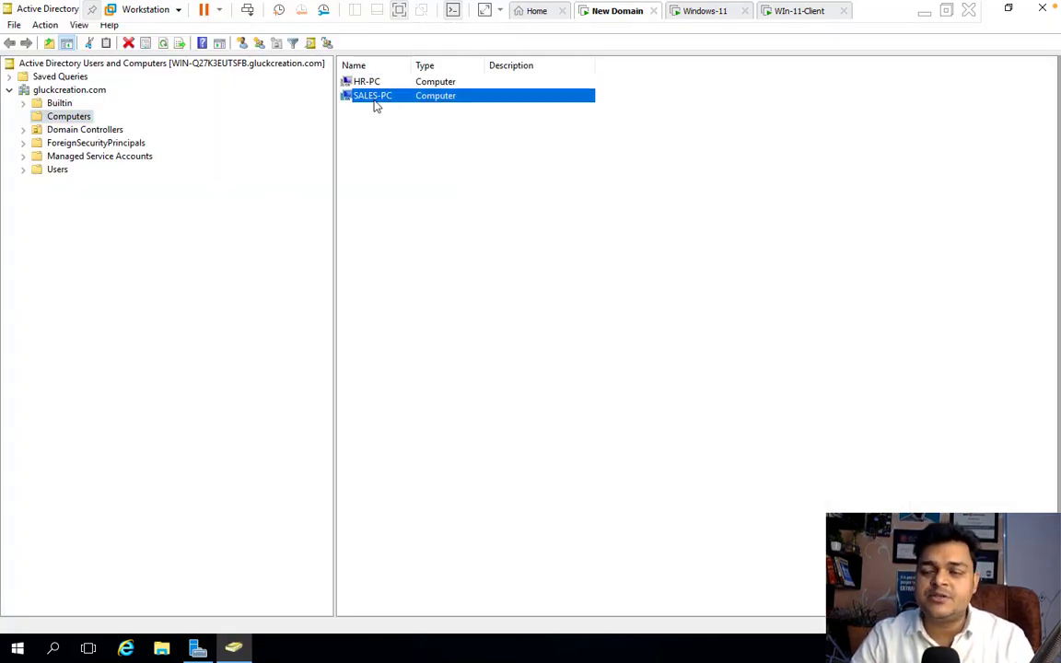
Review the accounts in the Users container with the Name column widened, and close Active Directory Users and Computers.
left_click(54, 172)
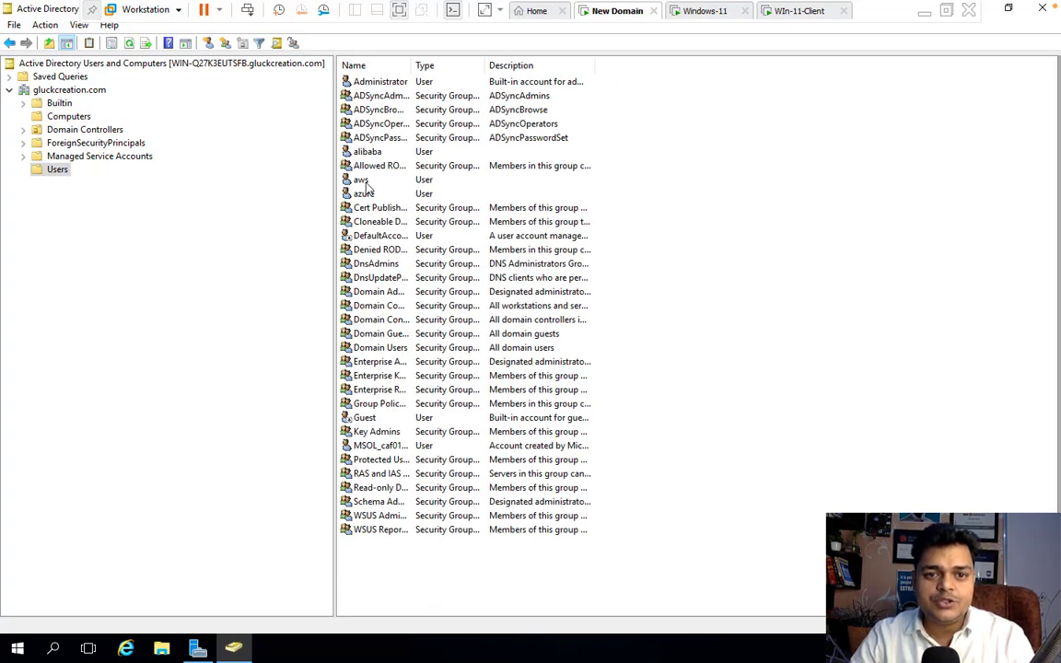
left_click(364, 183)
left_click(368, 196)
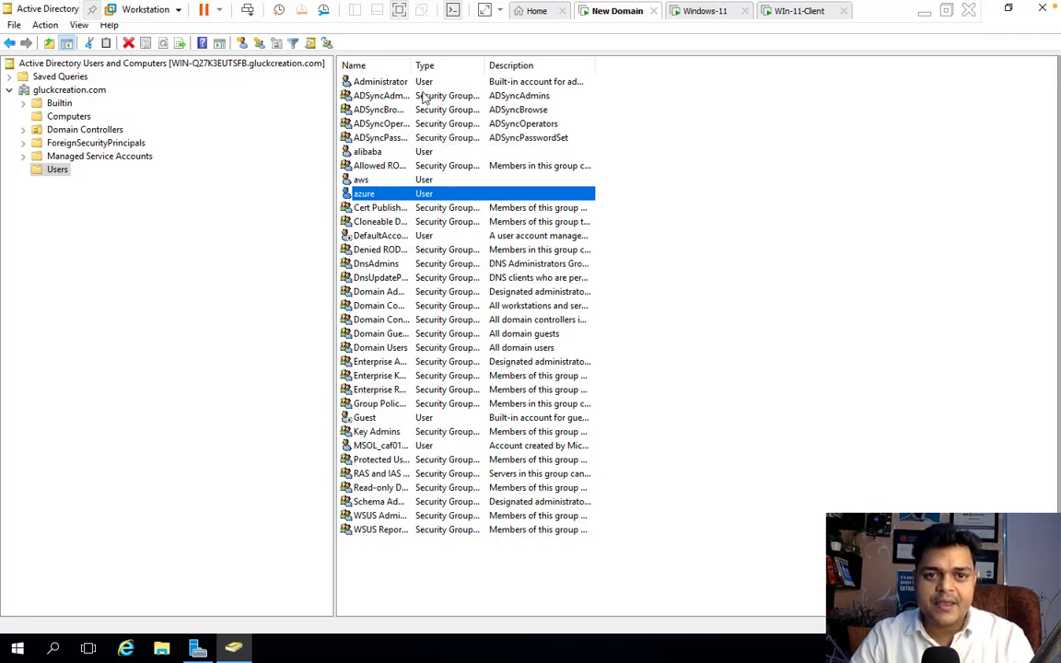
left_click_drag(413, 65, 595, 84)
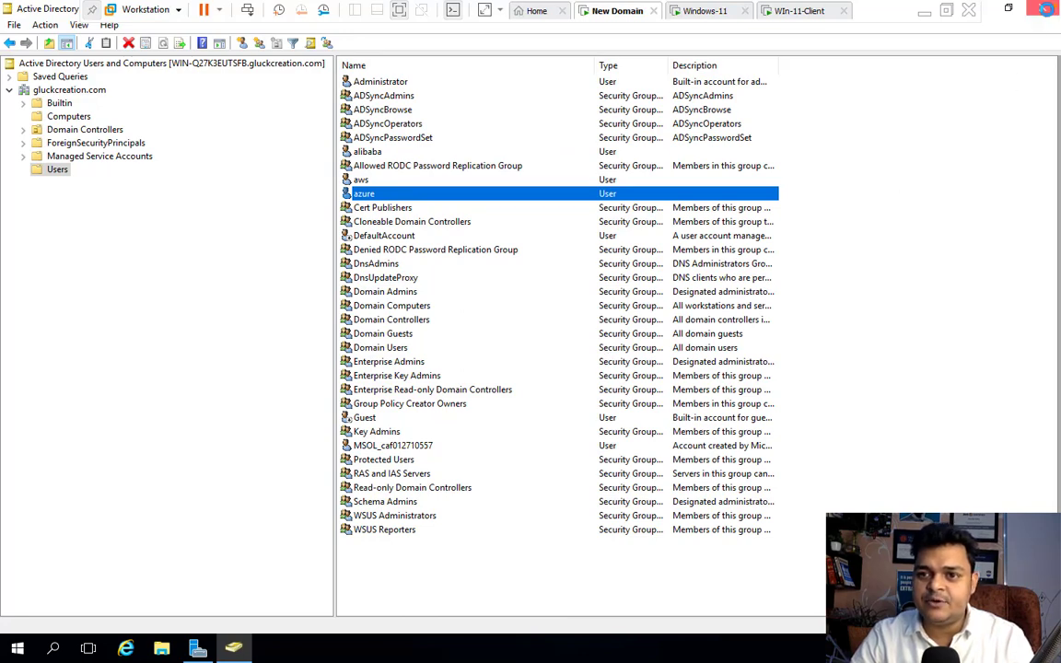
left_click(1047, 9)
Open the Windows Server Update Services console maximized and expand the server's Updates and Computers nodes.
left_click(956, 40)
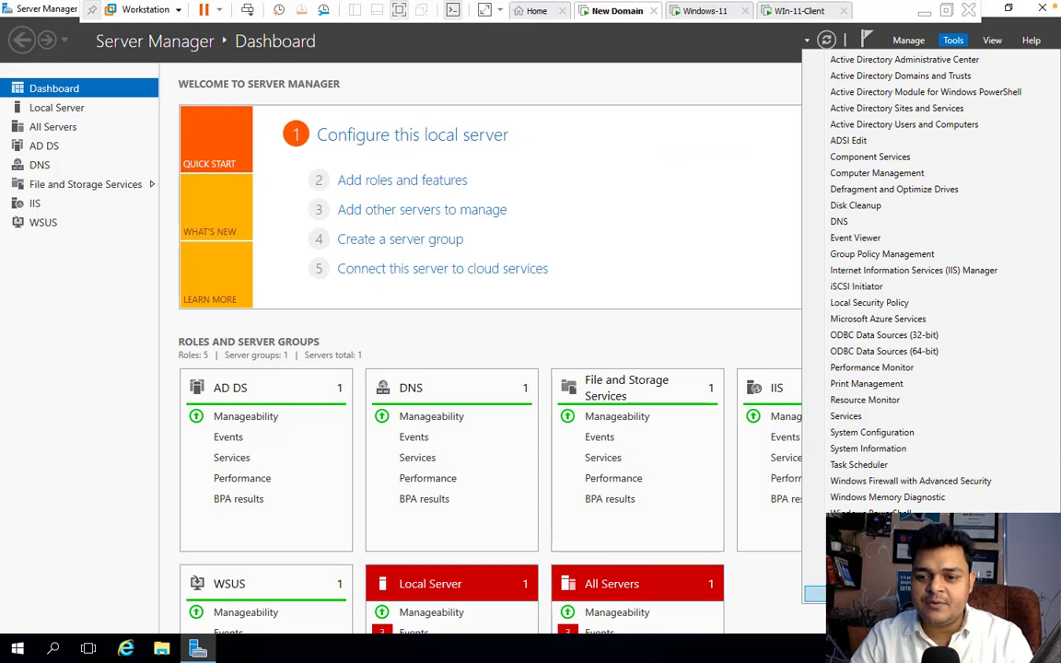
left_click(815, 596)
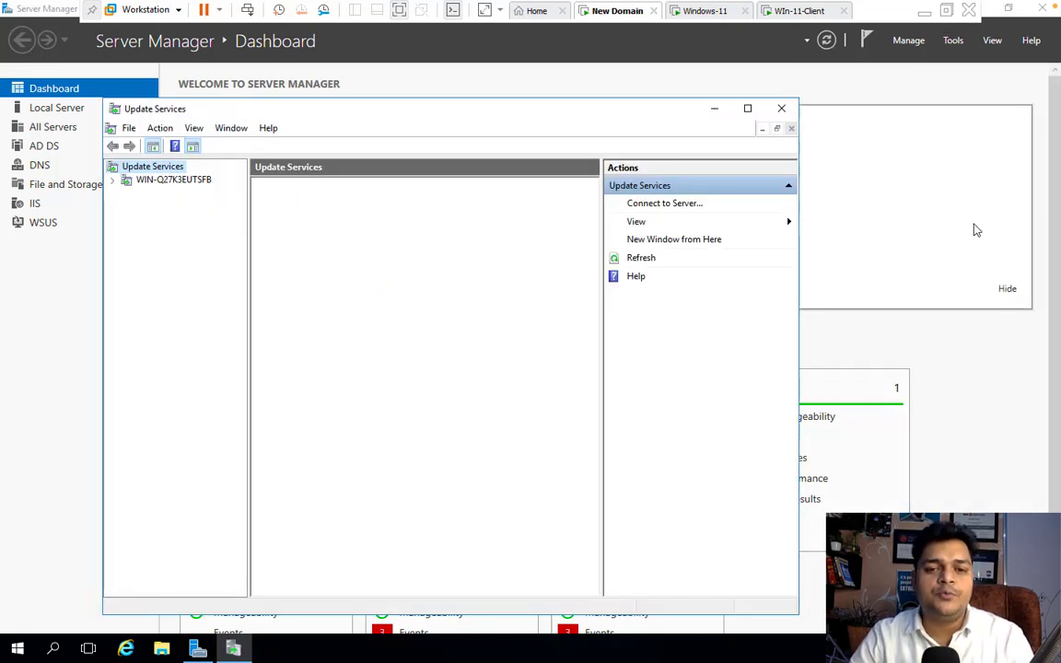
left_click(749, 110)
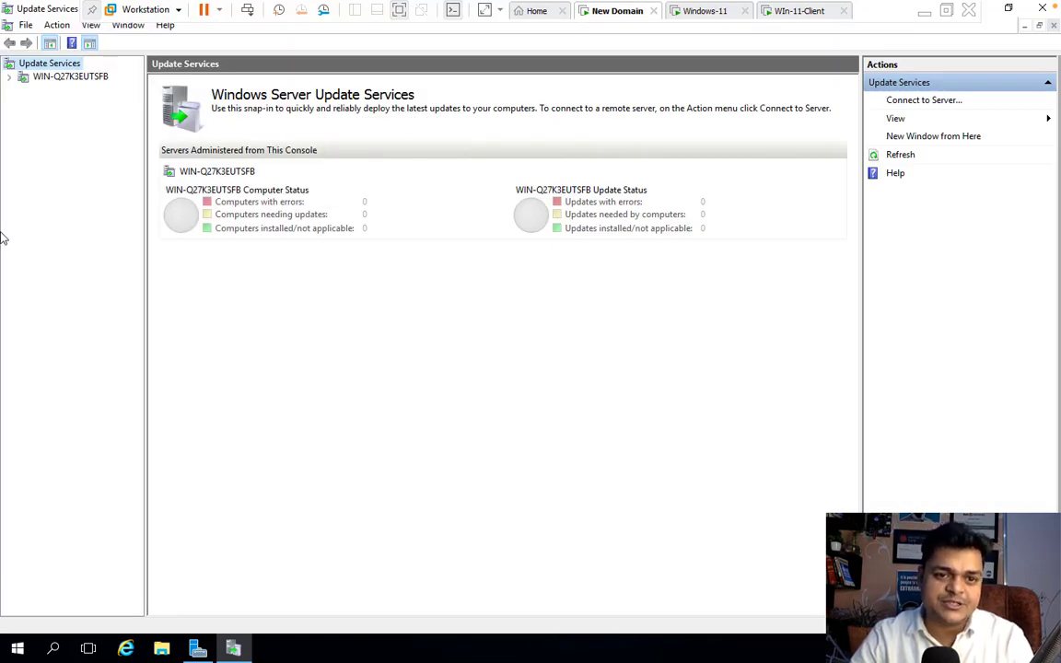
left_click(10, 76)
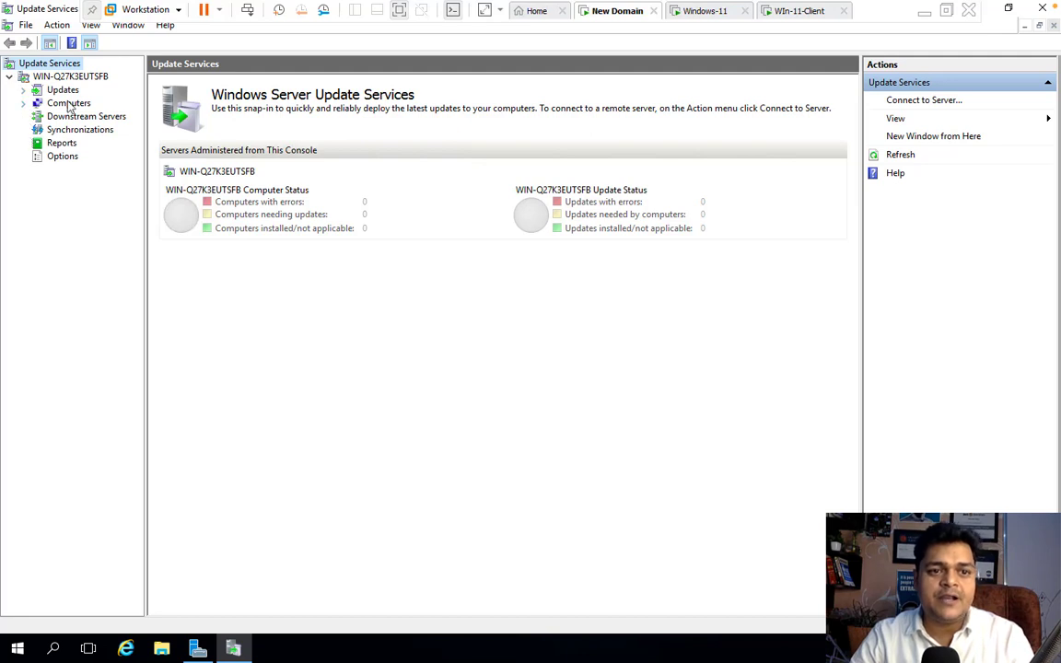
left_click(23, 91)
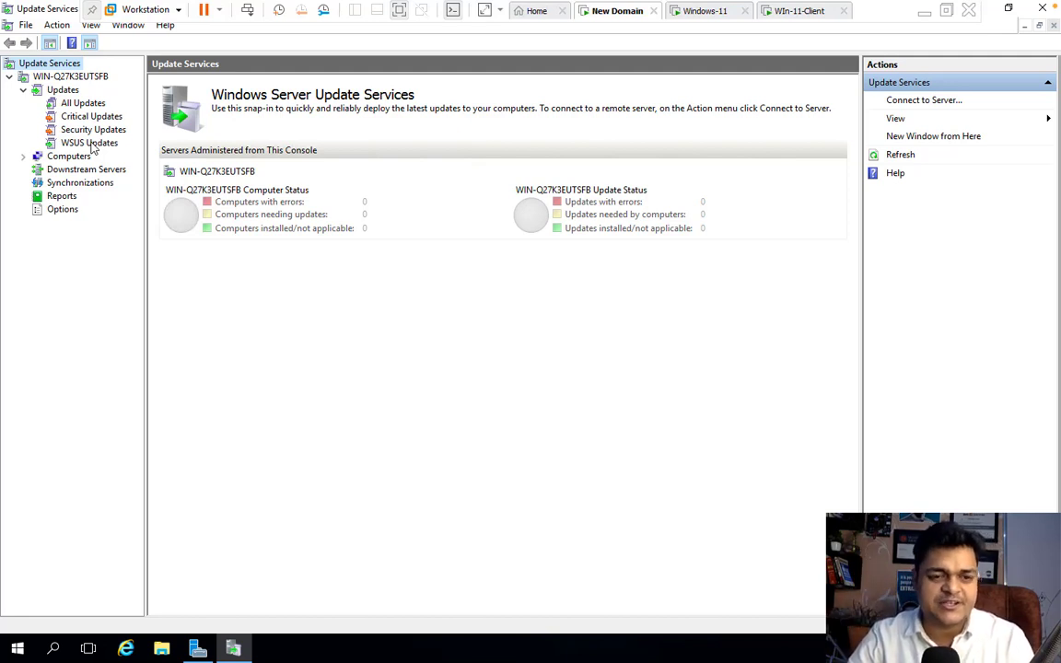
left_click(23, 155)
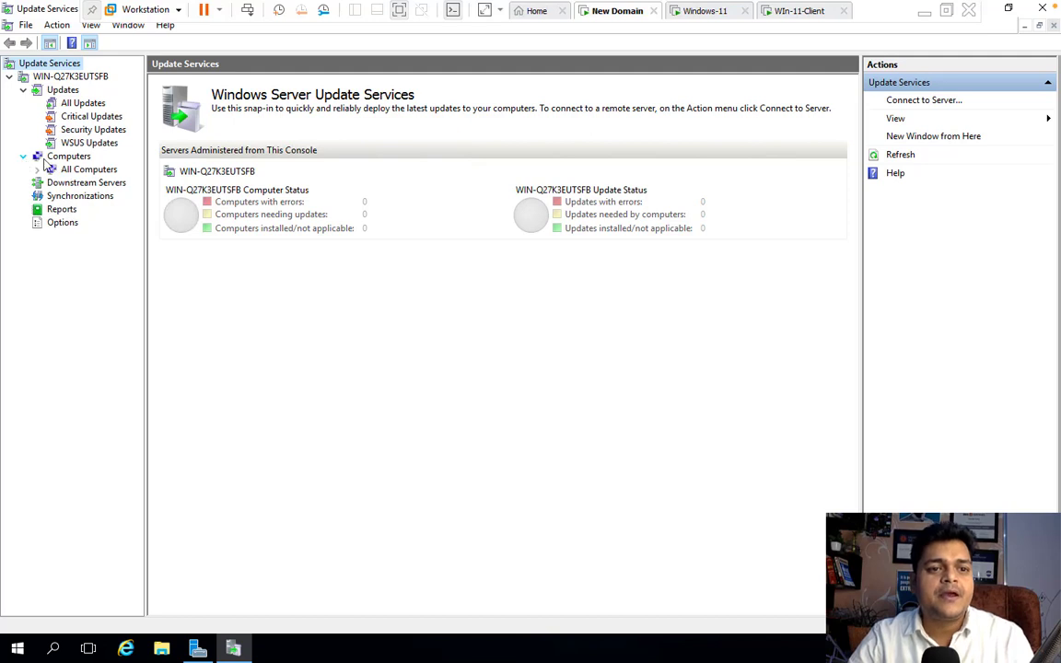
Filter the Unassigned Computers group under All Computers by status Any and refresh the list.
left_click(83, 170)
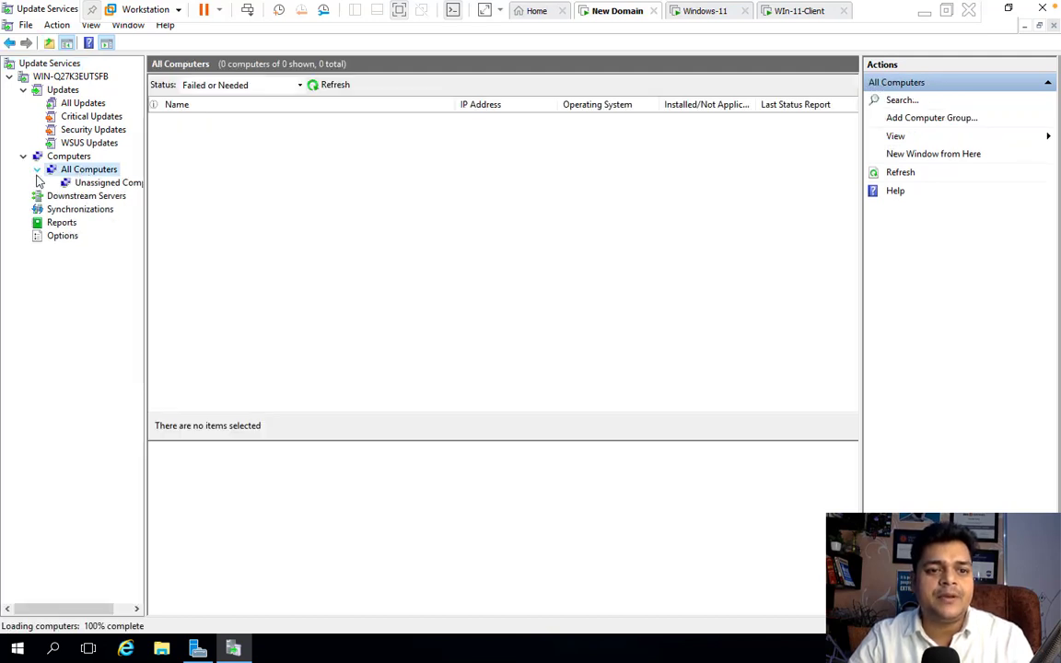
left_click(87, 182)
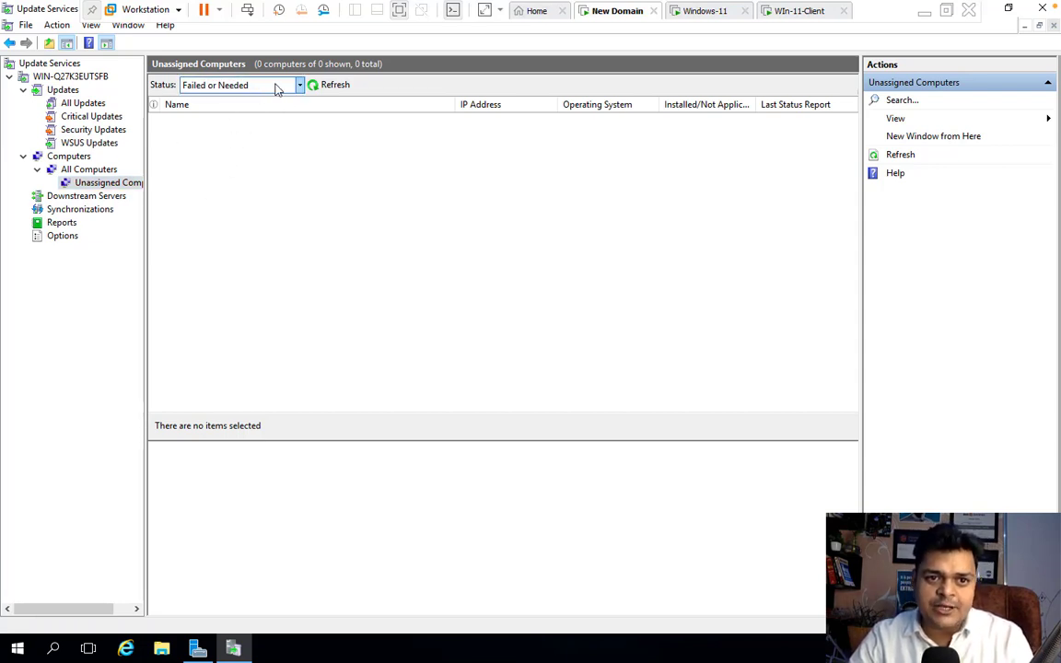
left_click(272, 81)
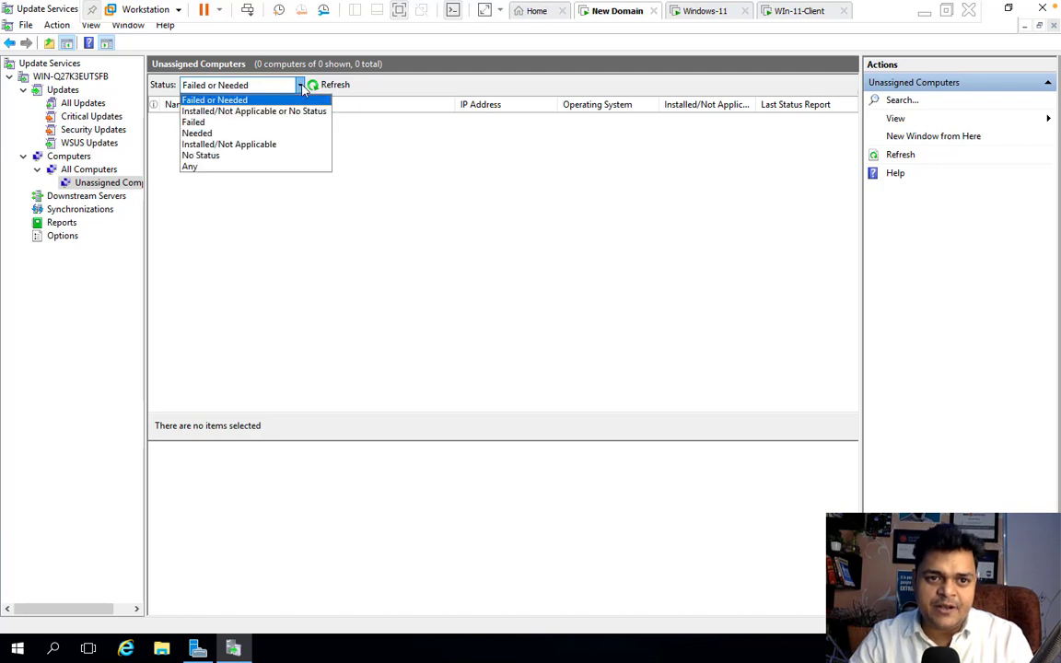
left_click(202, 167)
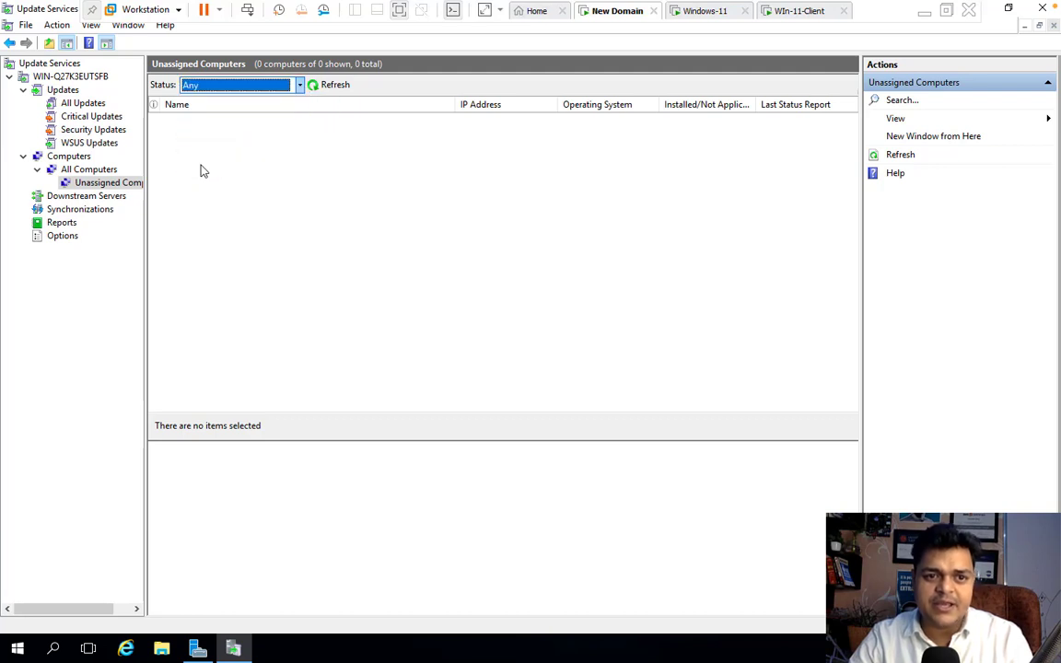
left_click(323, 84)
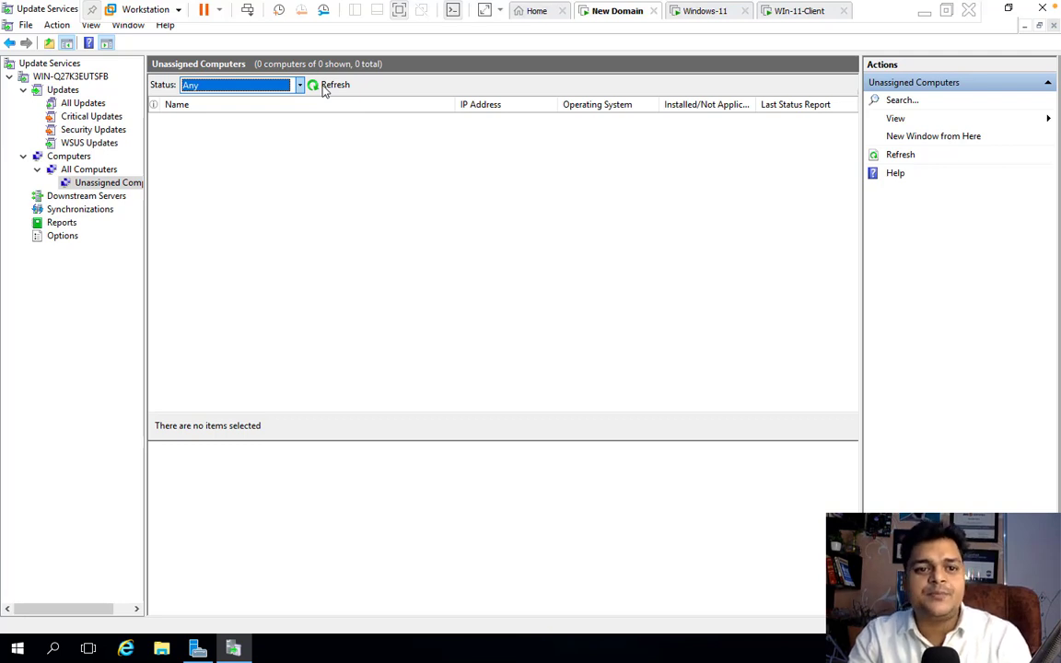
left_click(326, 85)
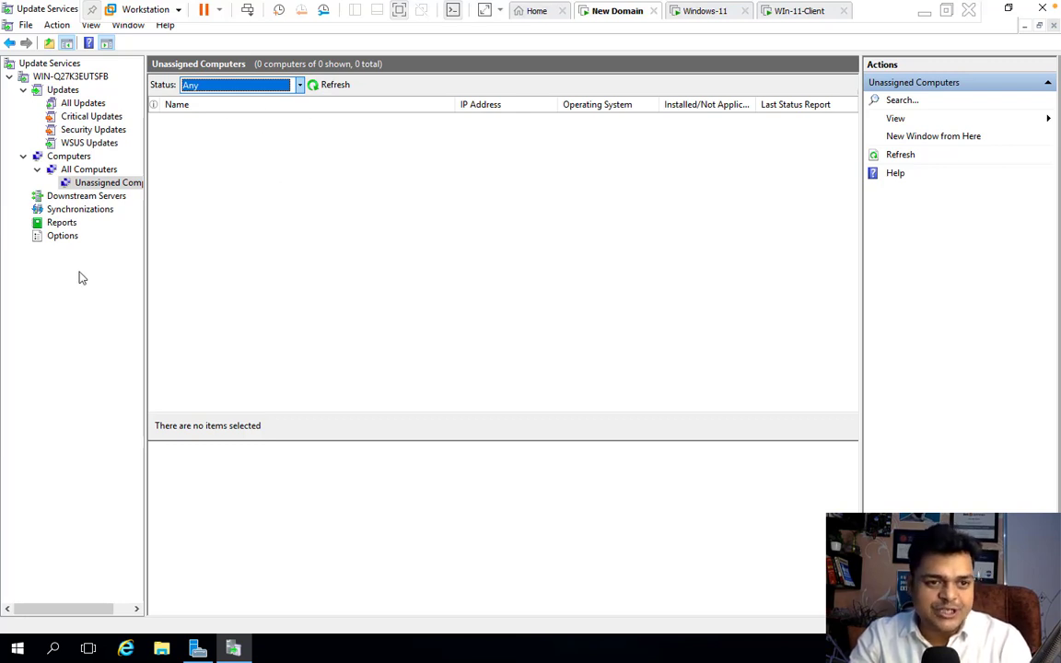
Review the Downstream Servers list and the details of the succeeded and failed manual synchronizations.
left_click(97, 197)
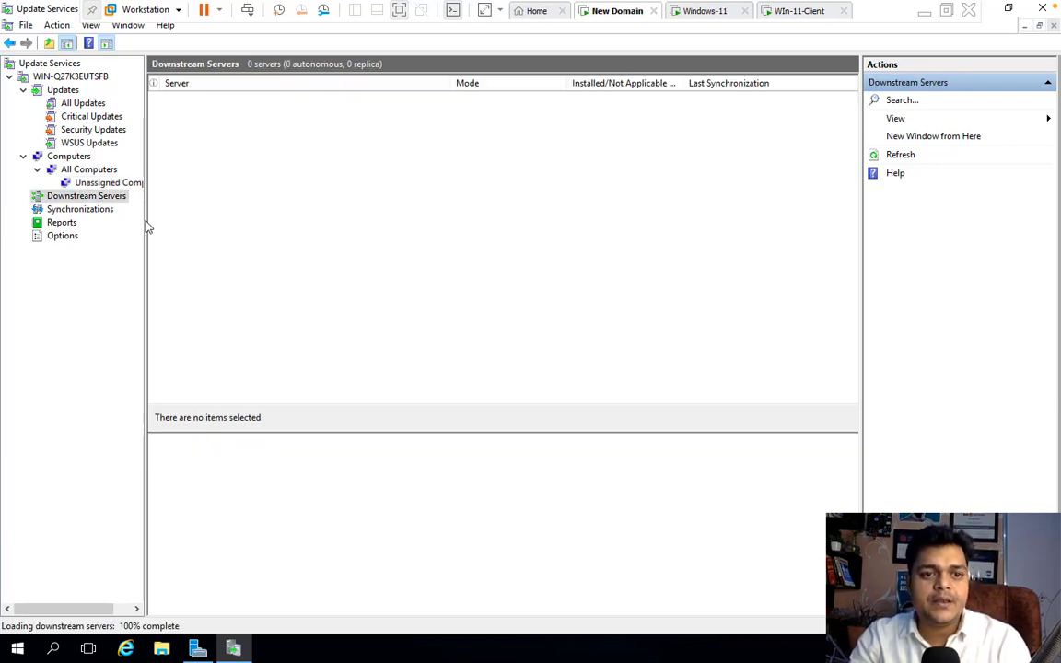
left_click(74, 212)
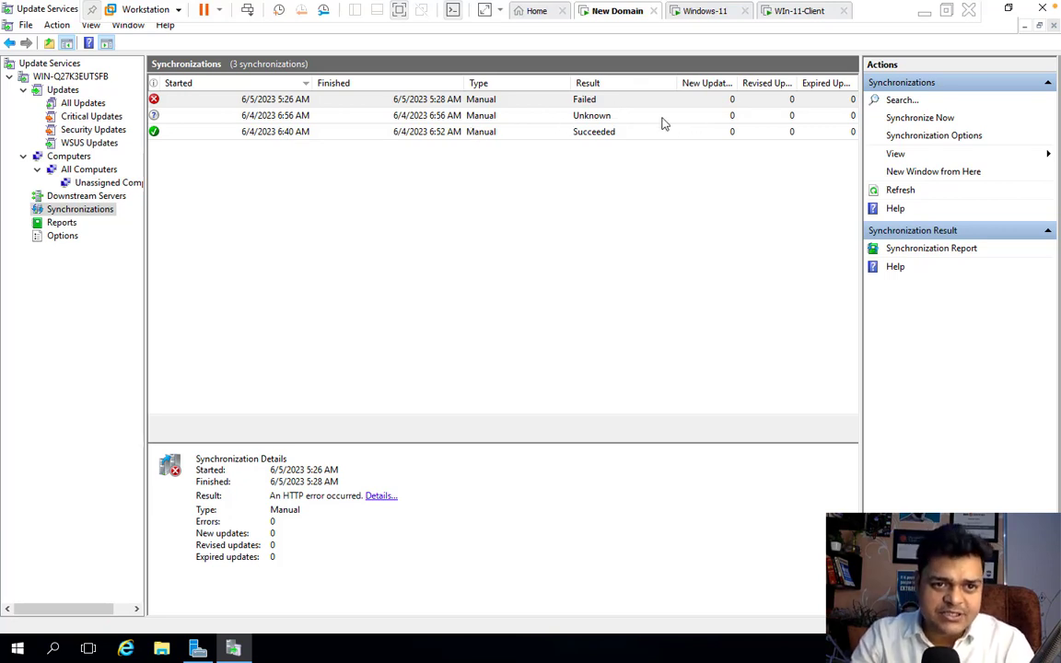
left_click(275, 130)
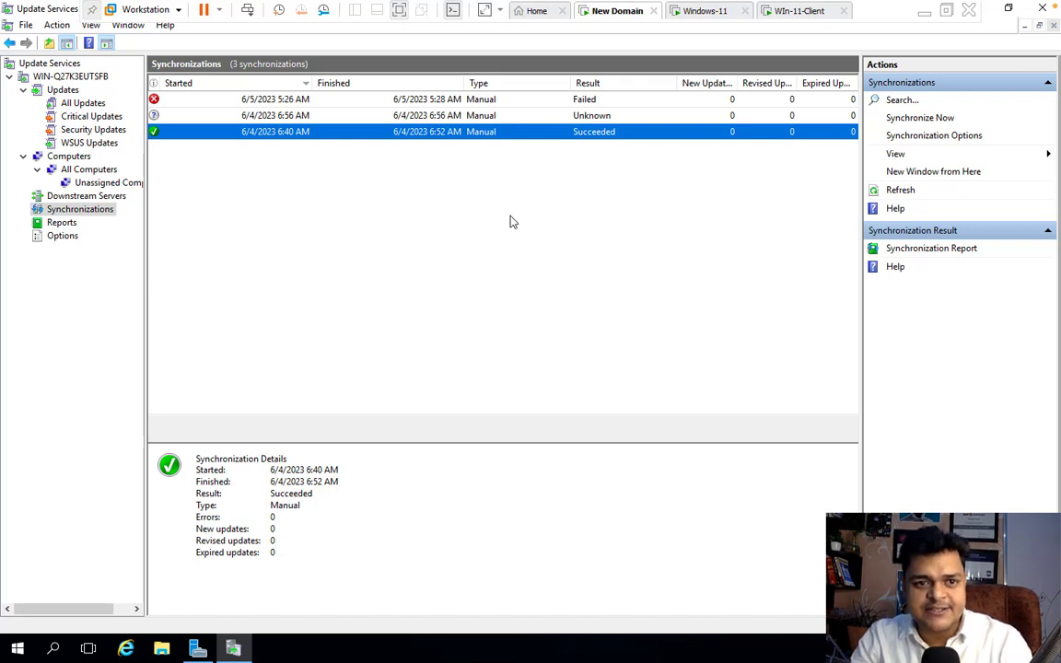
left_click(387, 98)
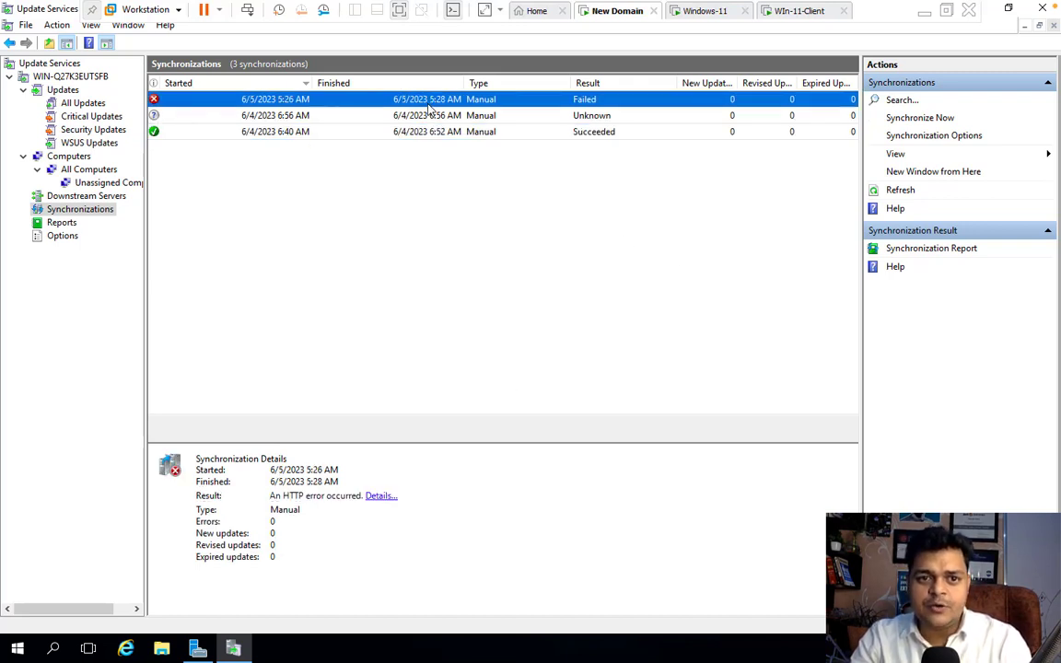
right_click(428, 108)
left_click(396, 217)
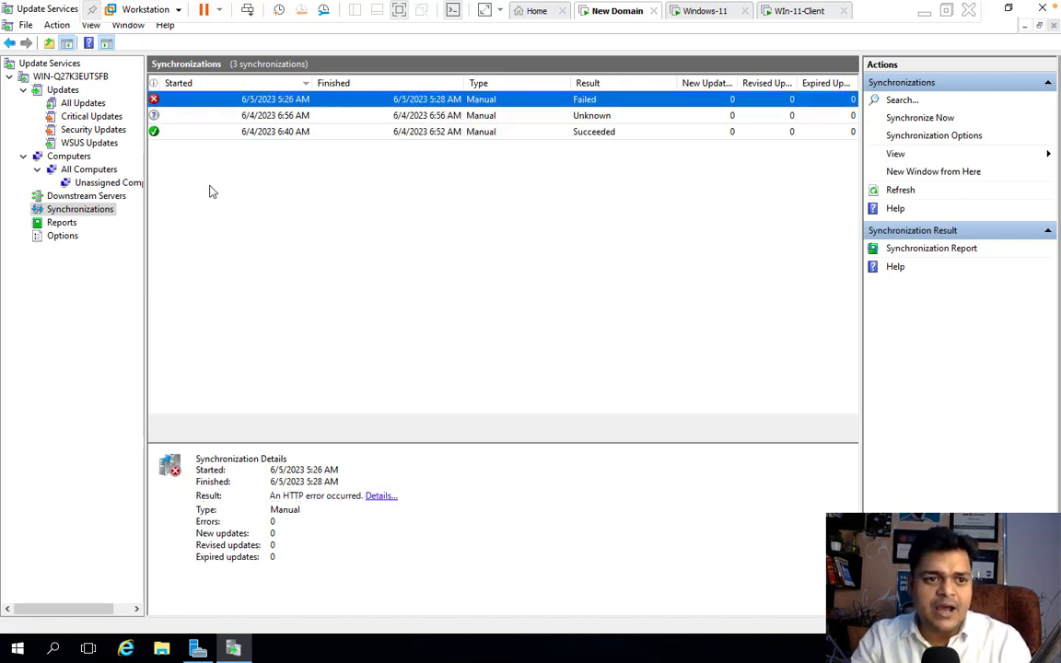
Review the Critical Updates and All Updates views, the approval filter options and the Updates overview.
left_click(89, 117)
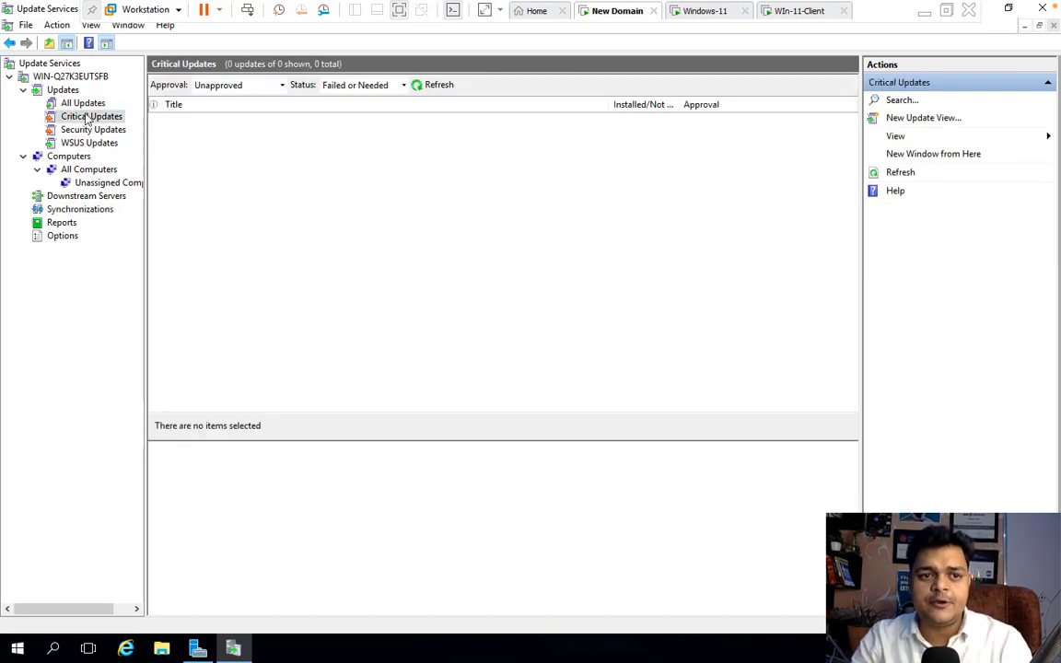
left_click(83, 103)
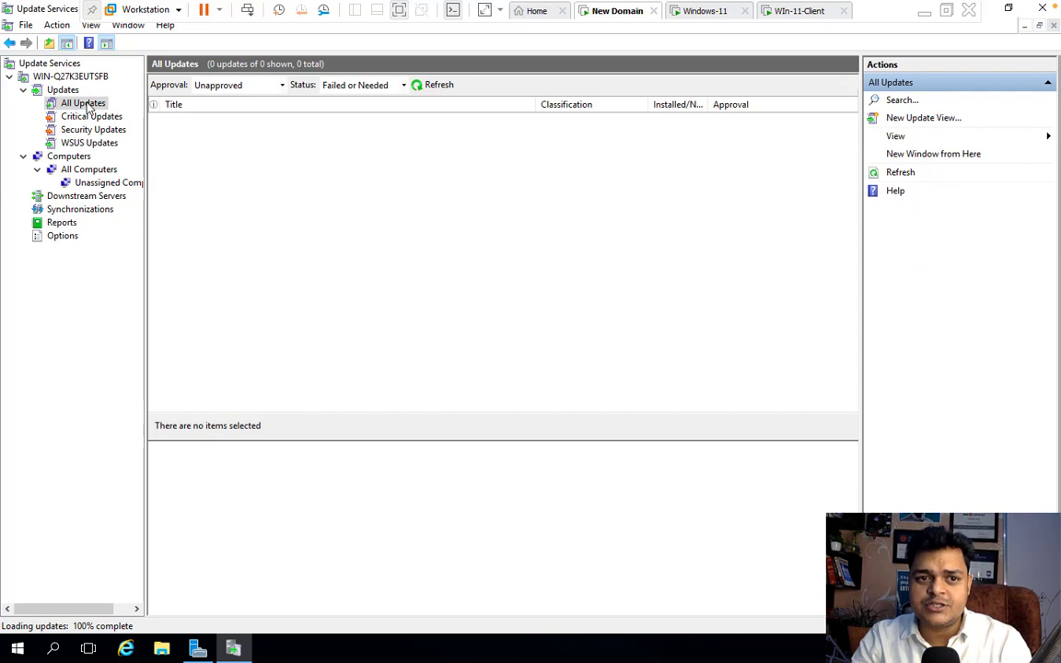
left_click(233, 83)
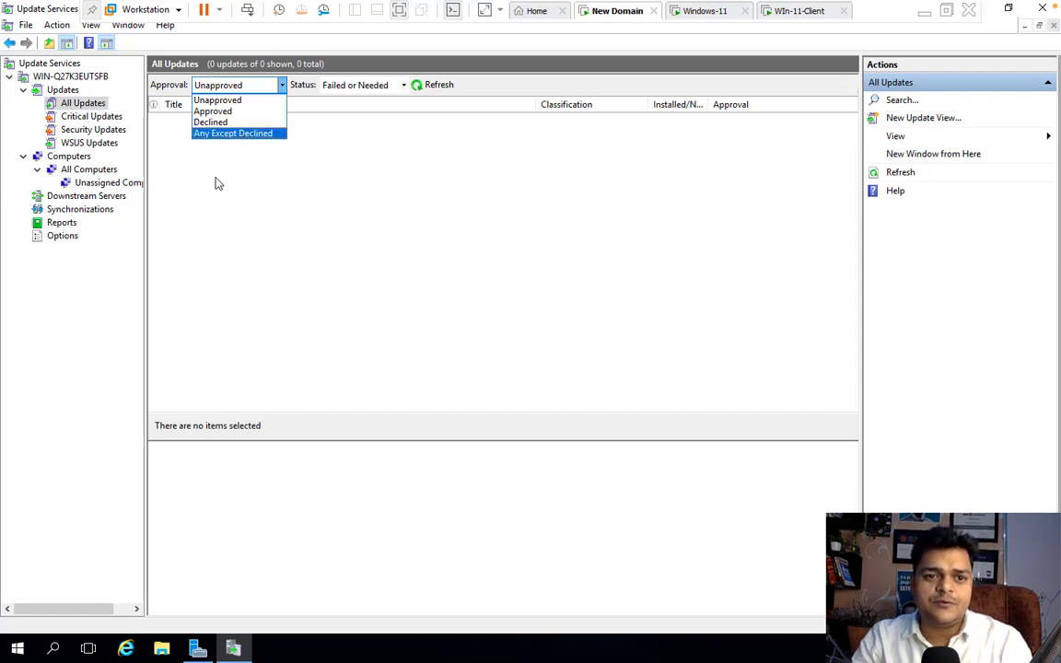
key("Escape")
left_click(63, 90)
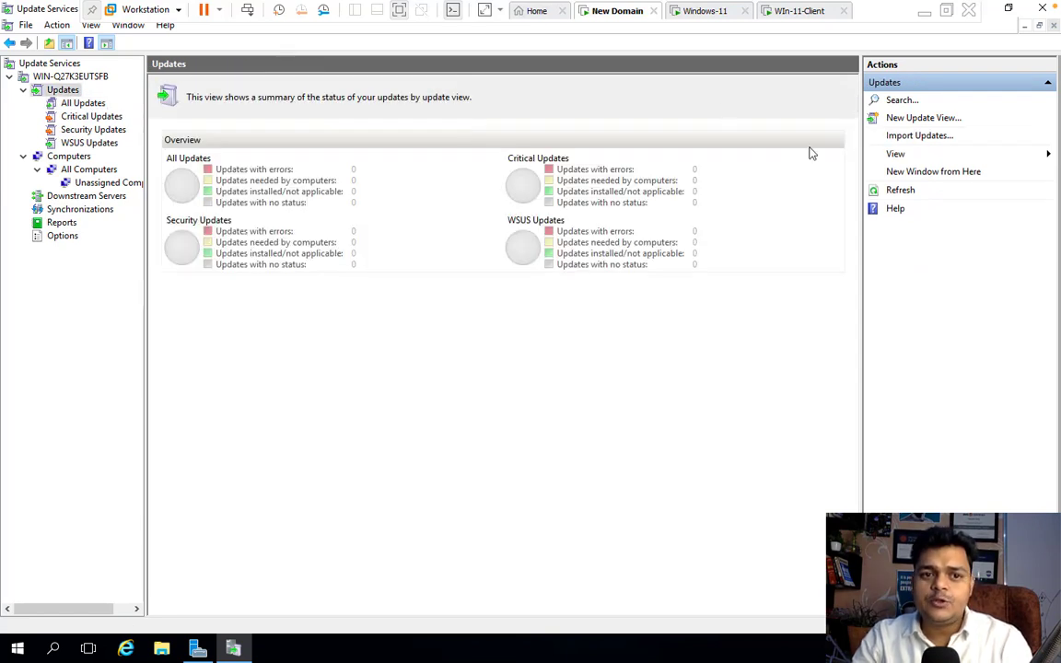
Close the Update Services console and return to the Server Manager dashboard.
left_click(1041, 11)
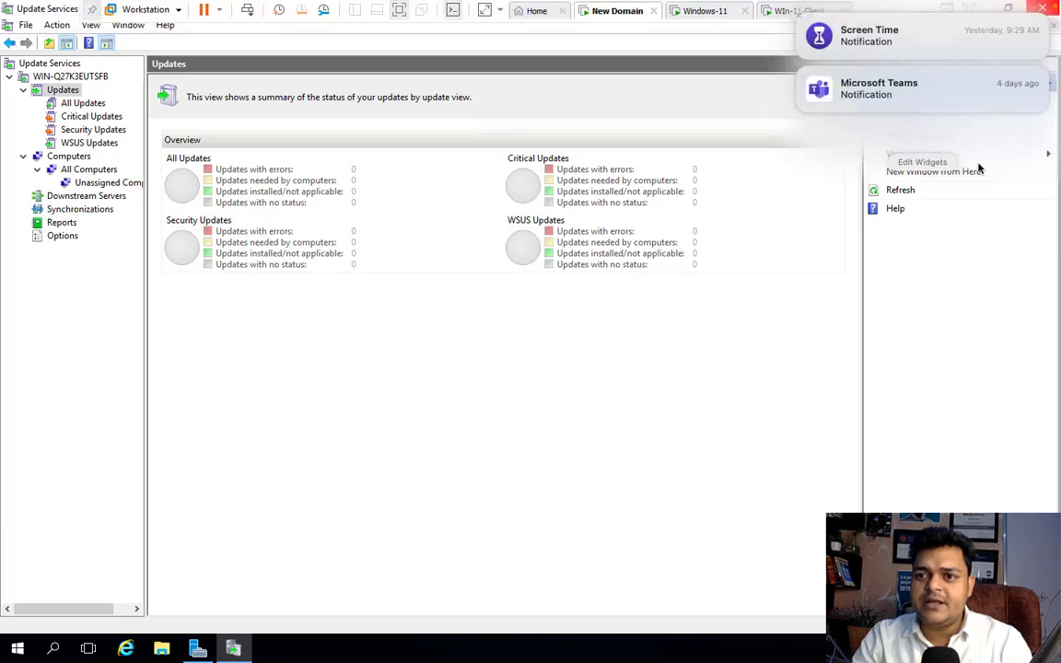
left_click(763, 147)
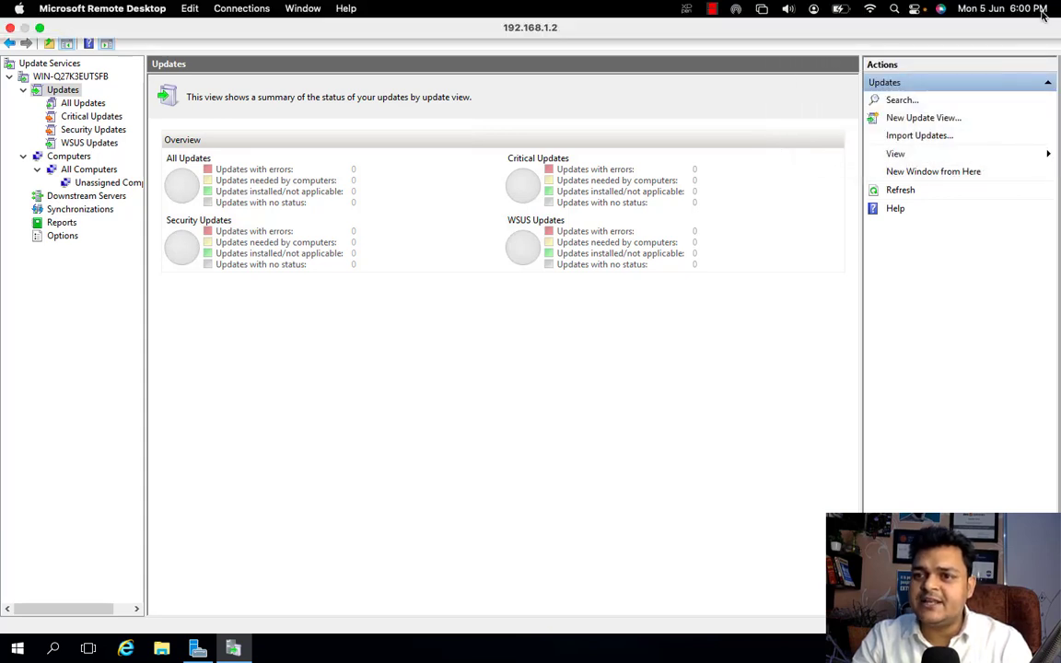
left_click(1045, 11)
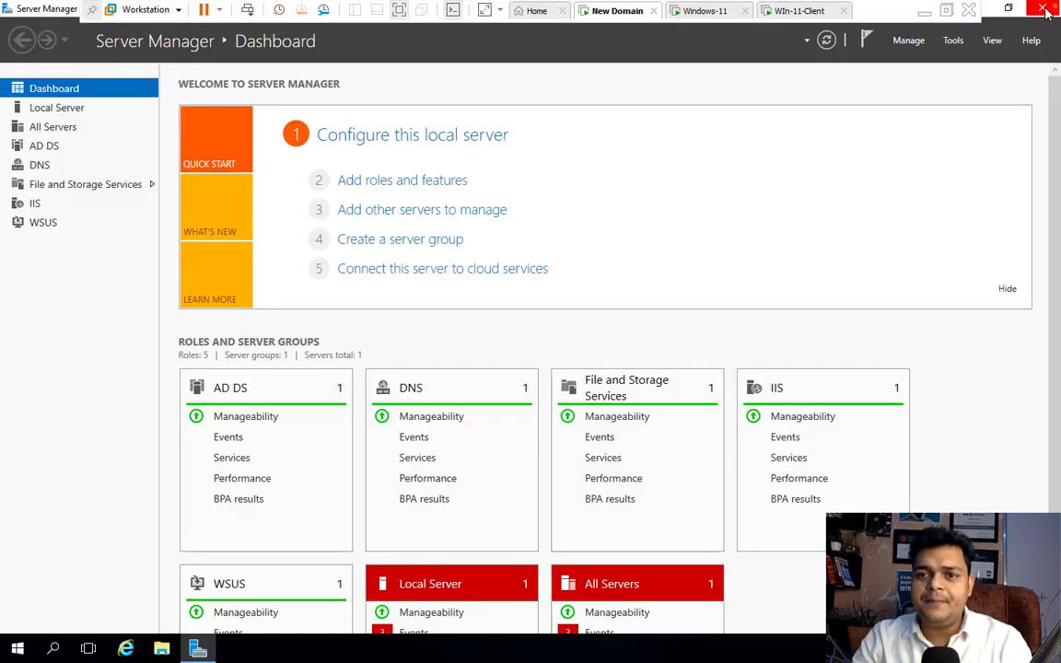
Open the Group Policy Management console, minimize Server Manager, and maximize the console window.
left_click(950, 40)
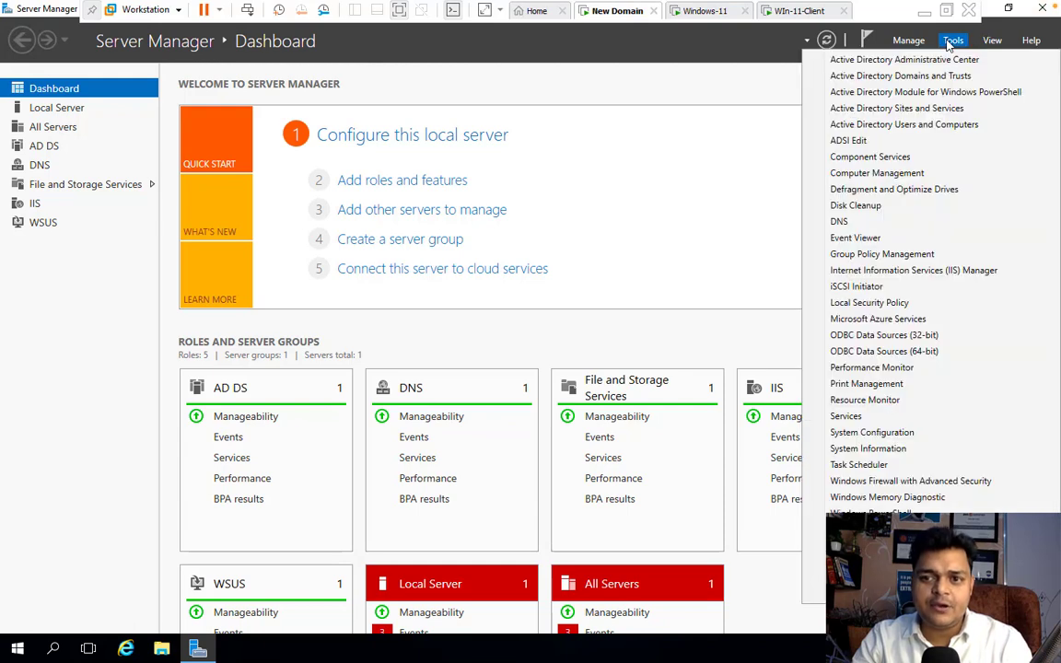
left_click(871, 254)
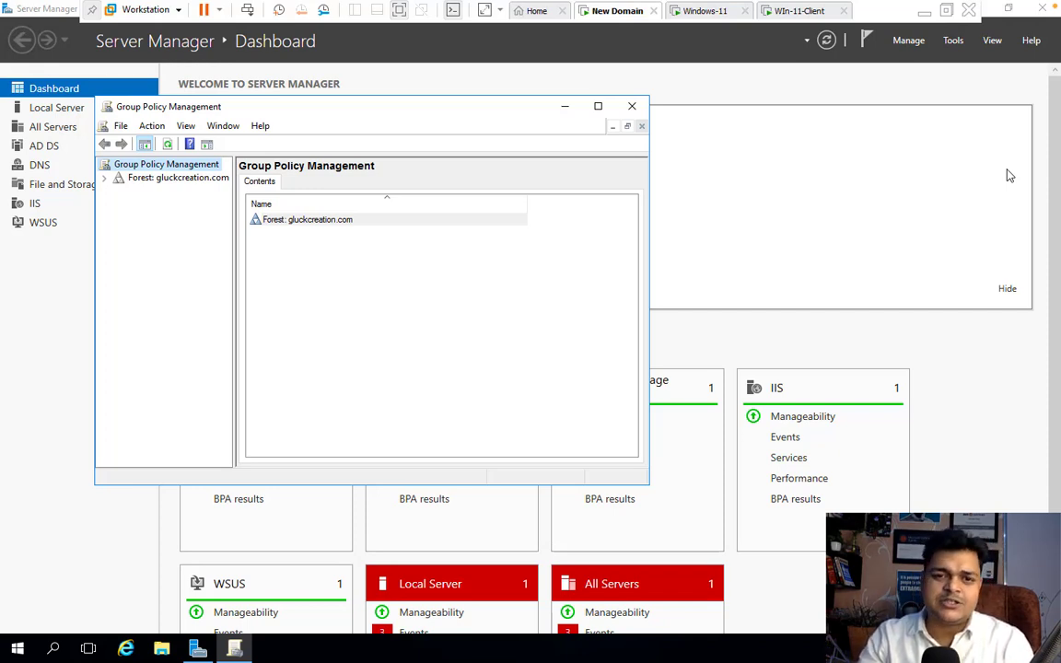
left_click(1010, 10)
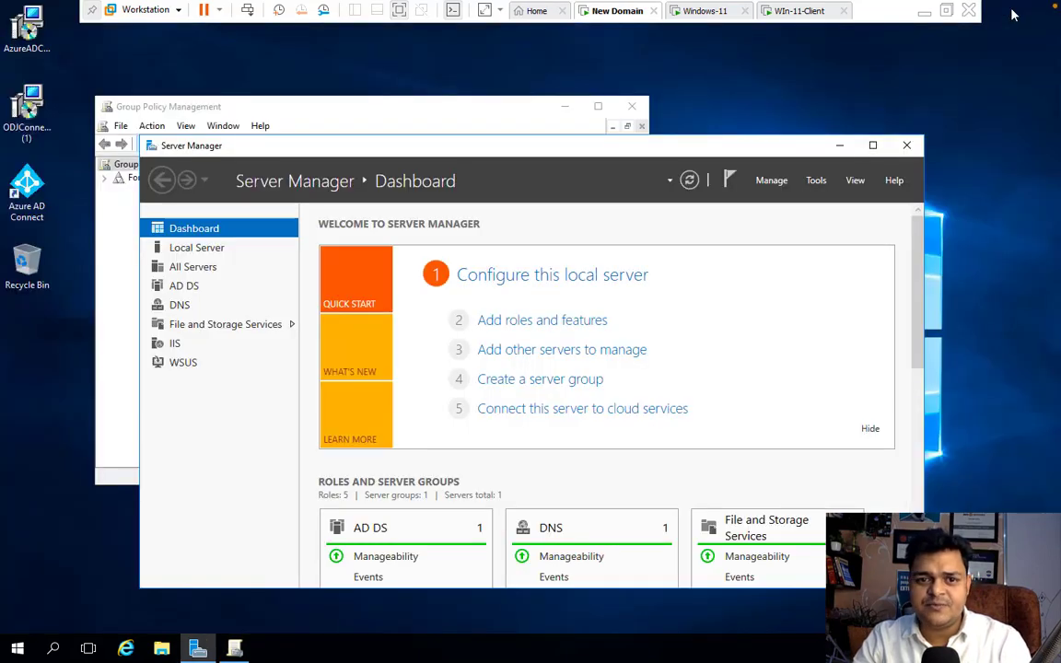
left_click(842, 146)
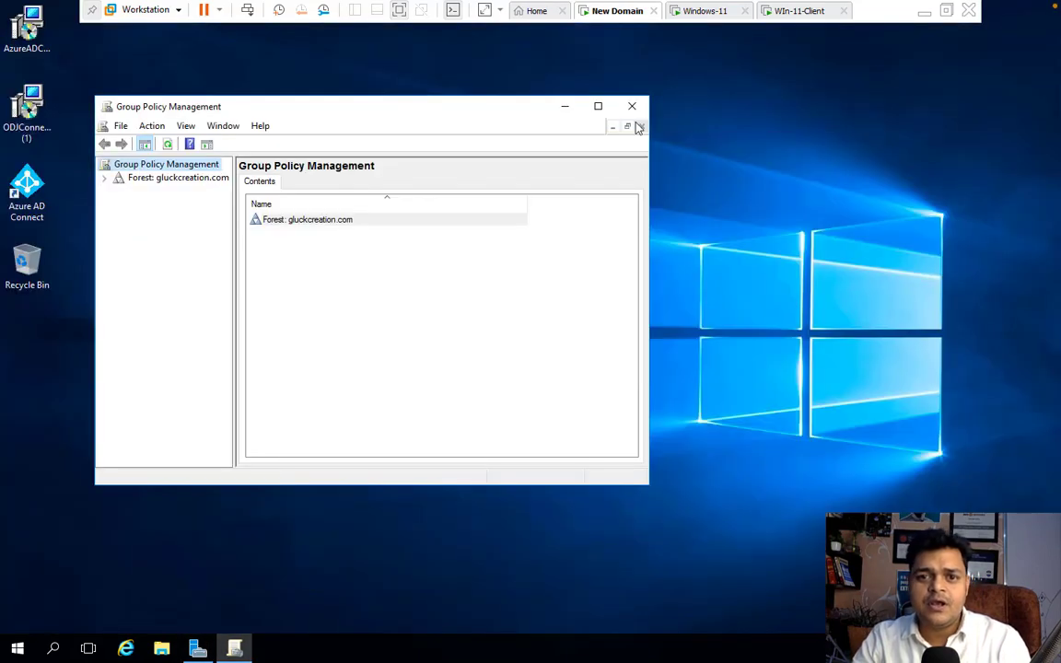
left_click(598, 106)
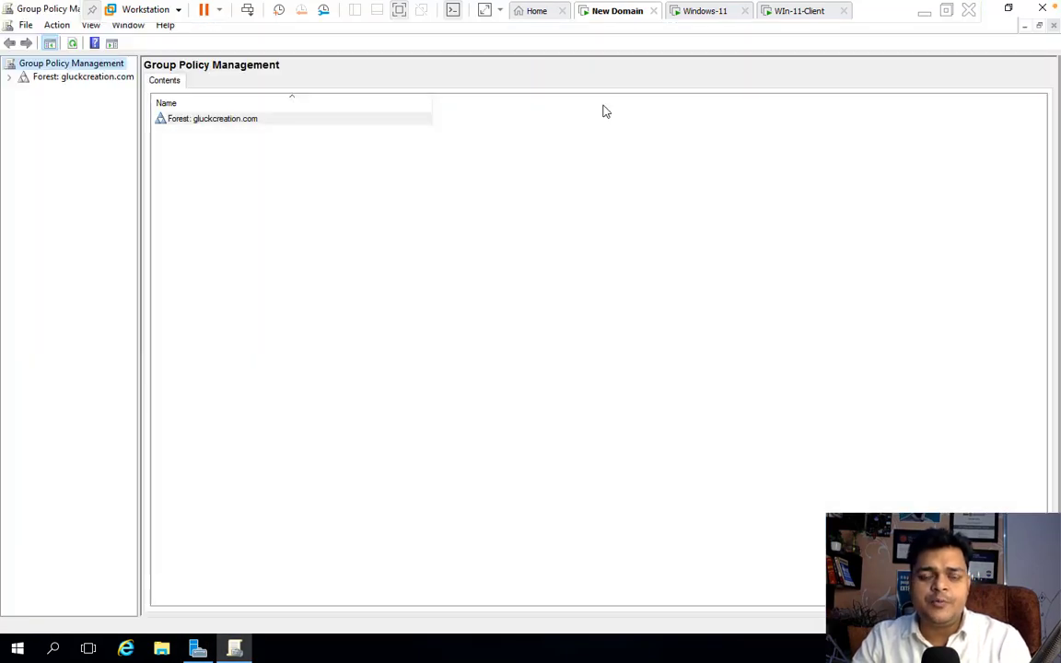
Create a GPO named wsus-policy linked to the gluckcreation.com domain, with no source starter GPO.
left_click(10, 79)
left_click(23, 90)
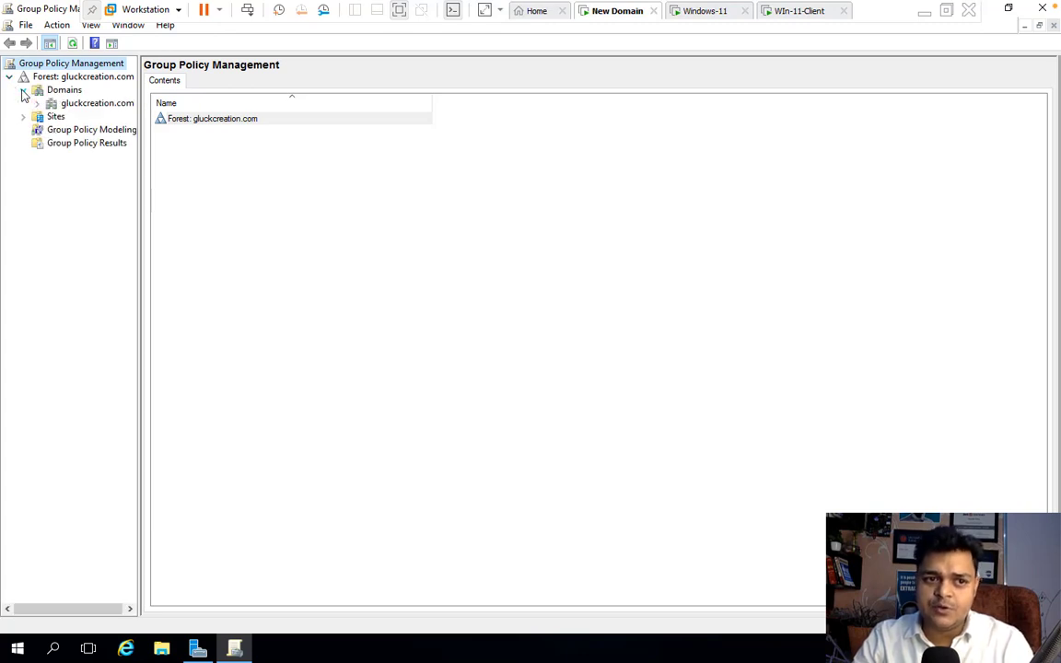
left_click_drag(137, 159, 336, 159)
left_click(37, 103)
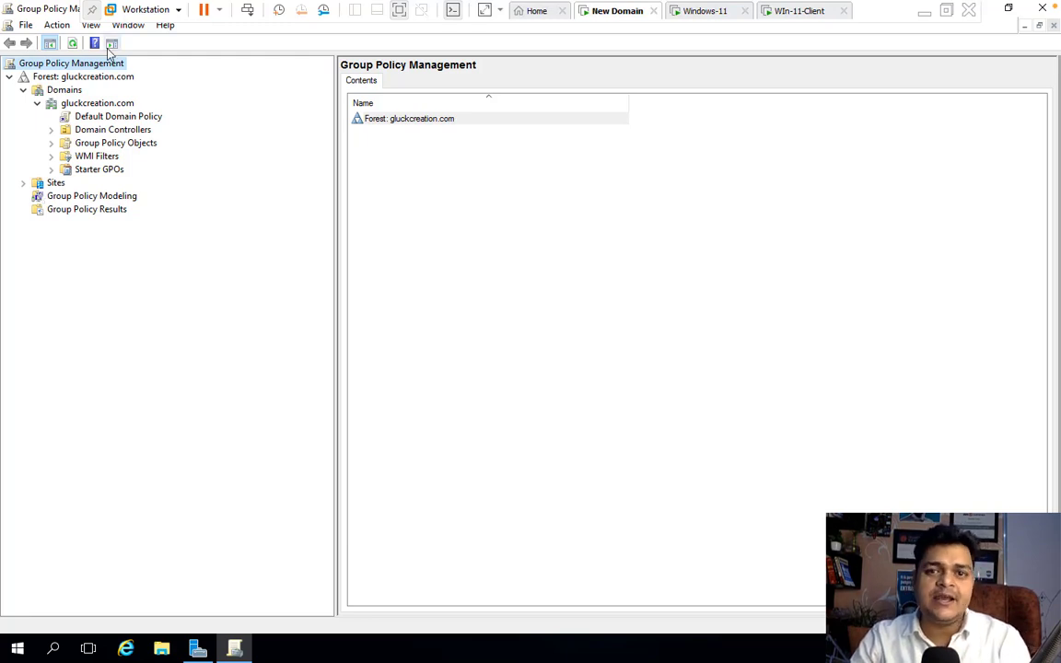
right_click(90, 108)
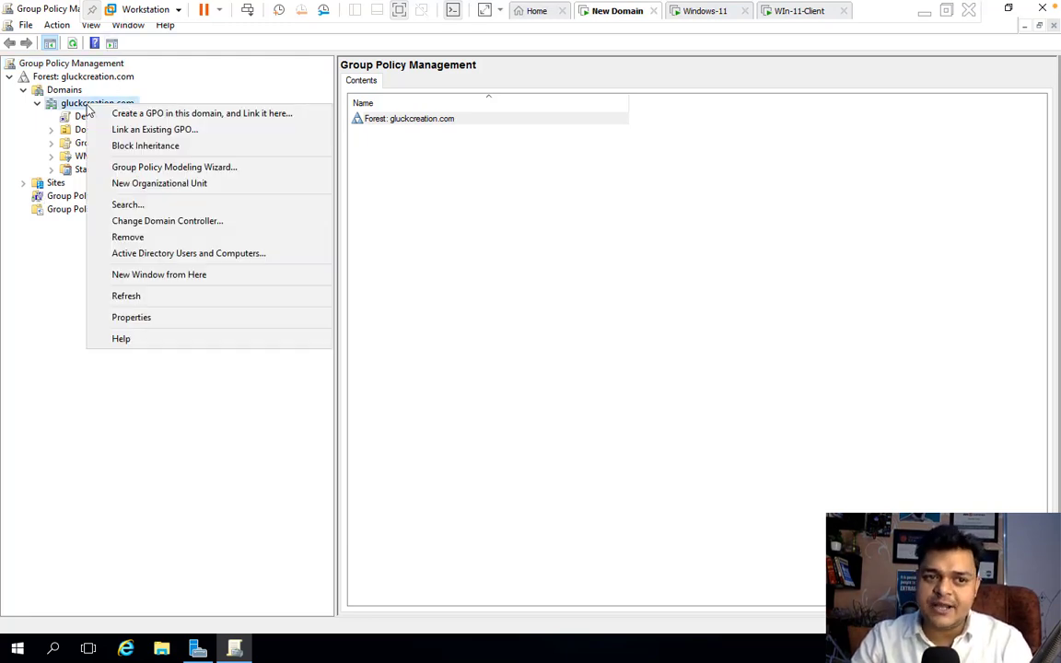
left_click(147, 115)
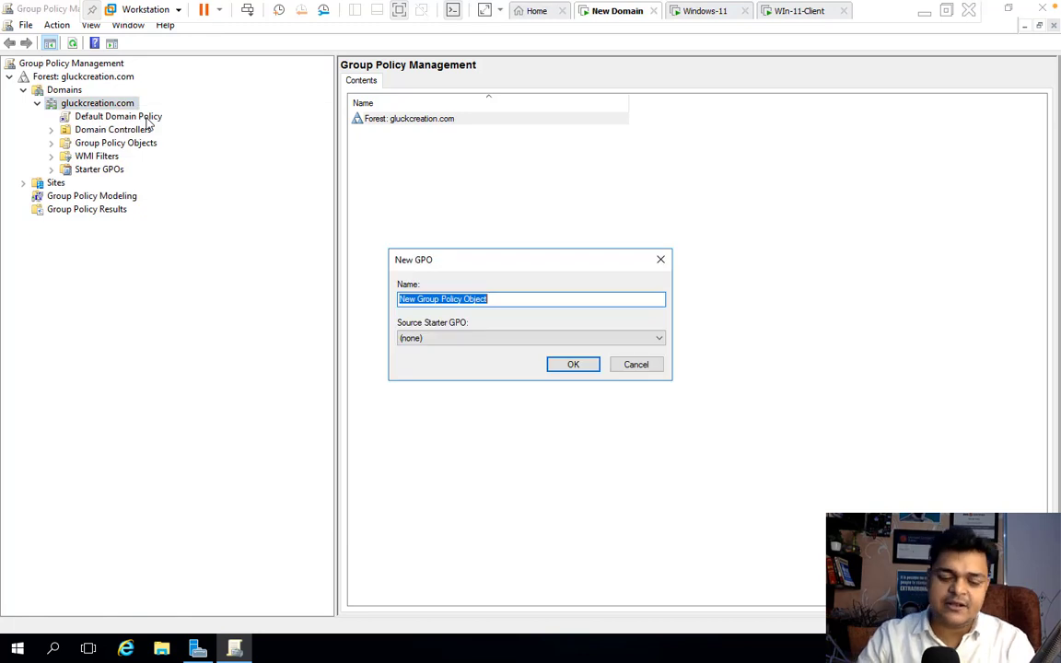
type("wsus-policy")
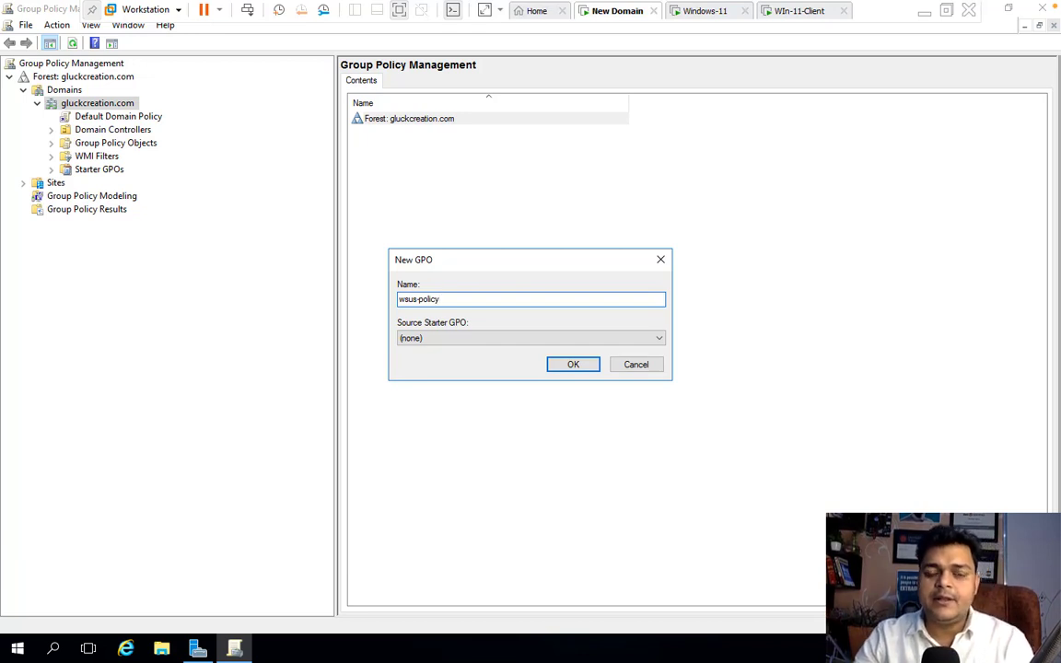
left_click(568, 365)
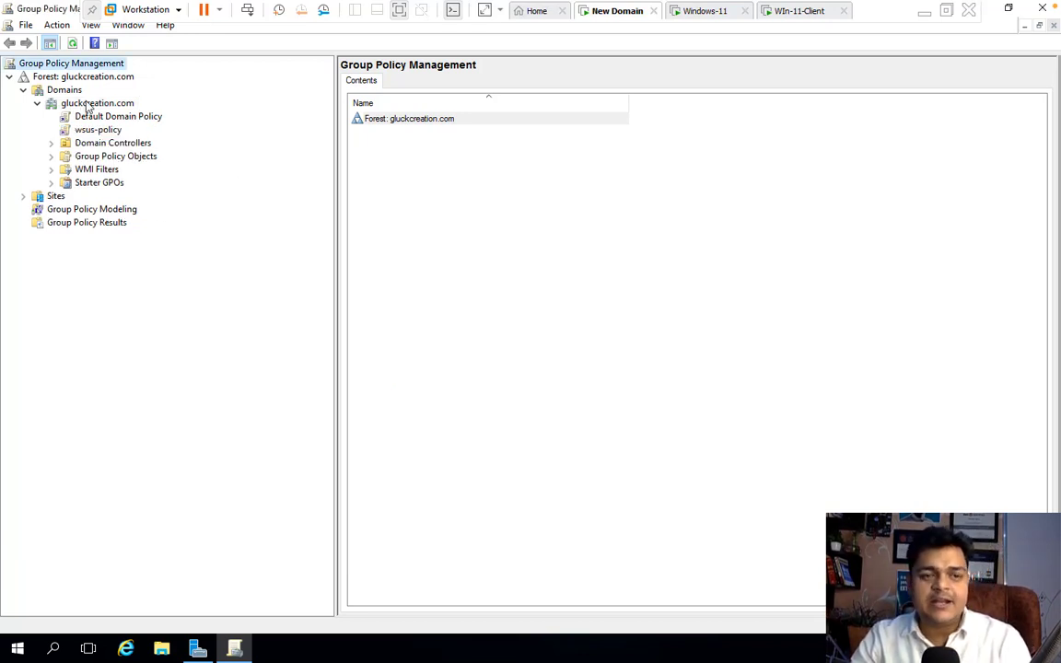
Open wsus-policy for editing in a maximized editor and show the Policies folder under Computer Configuration with a wider tree.
right_click(93, 130)
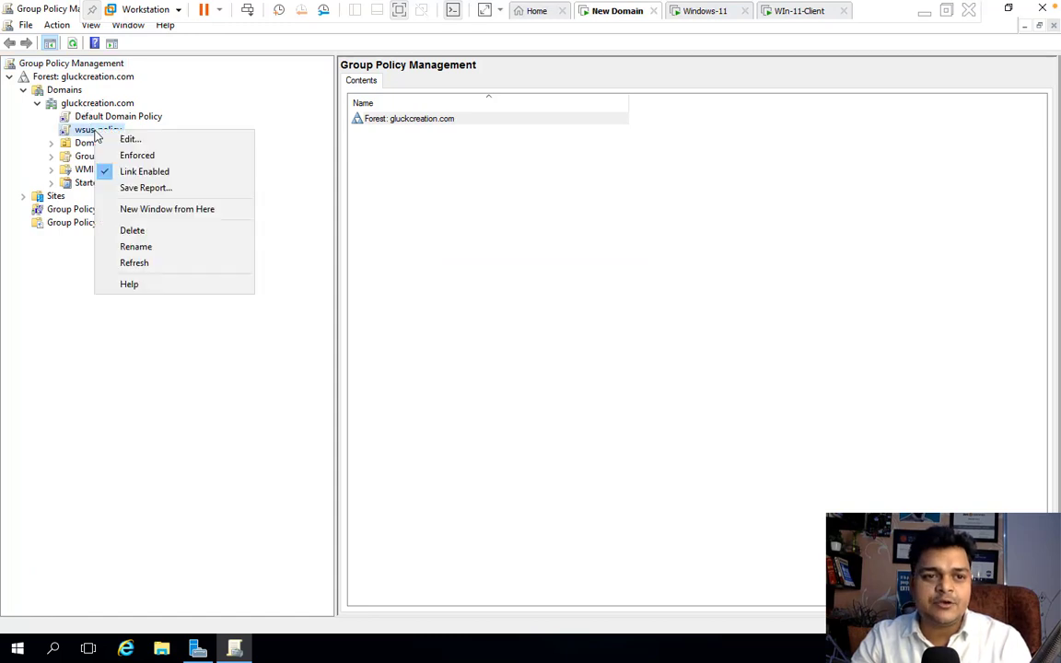
left_click(128, 141)
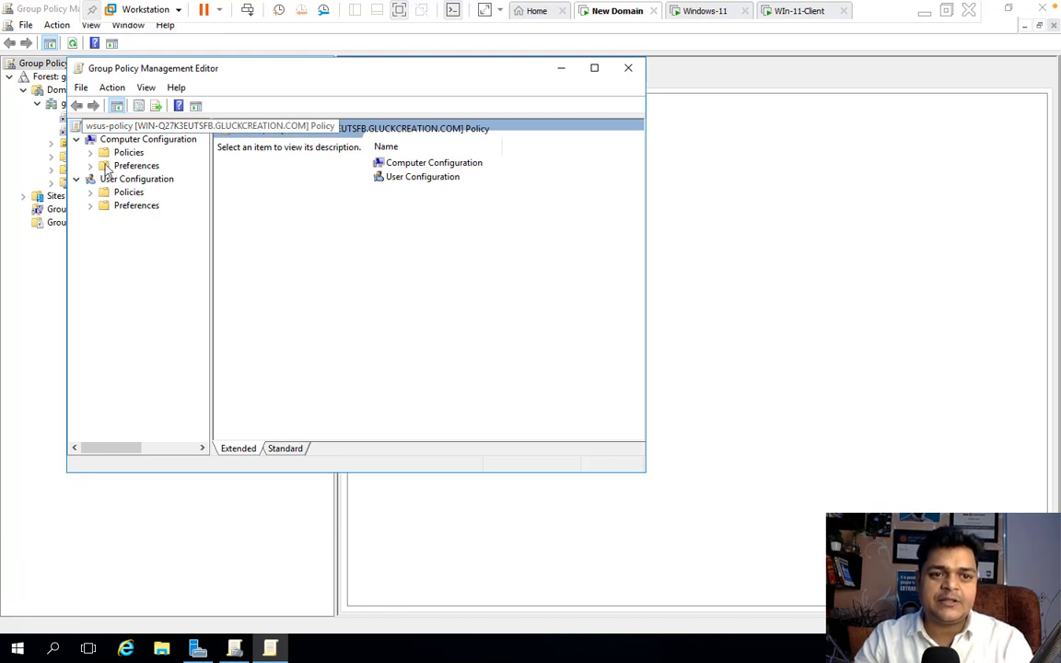
left_click(129, 153)
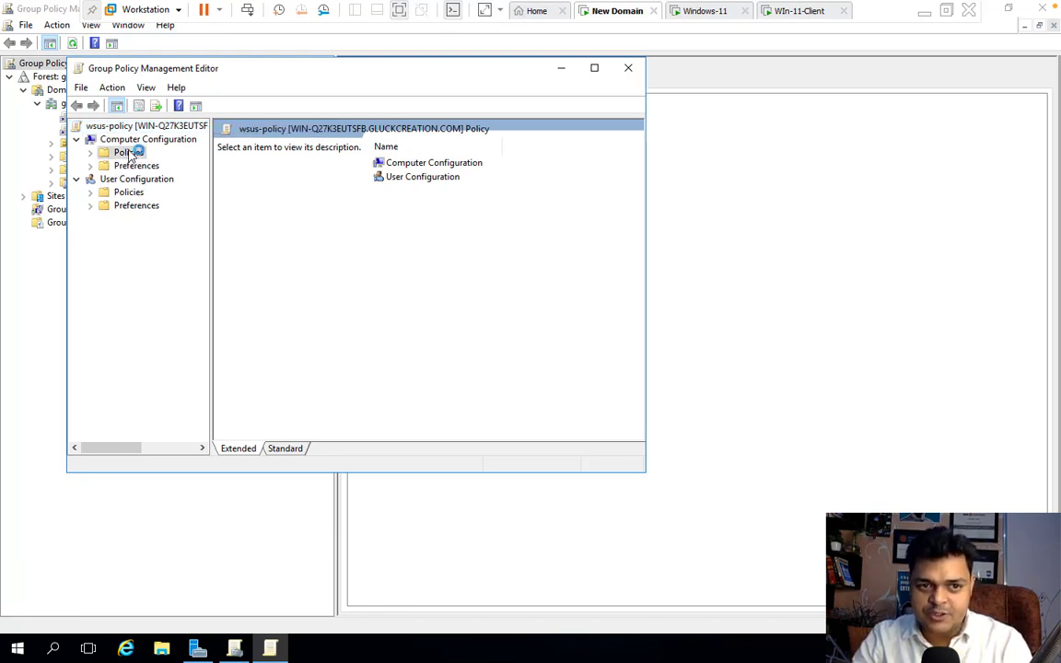
left_click(594, 69)
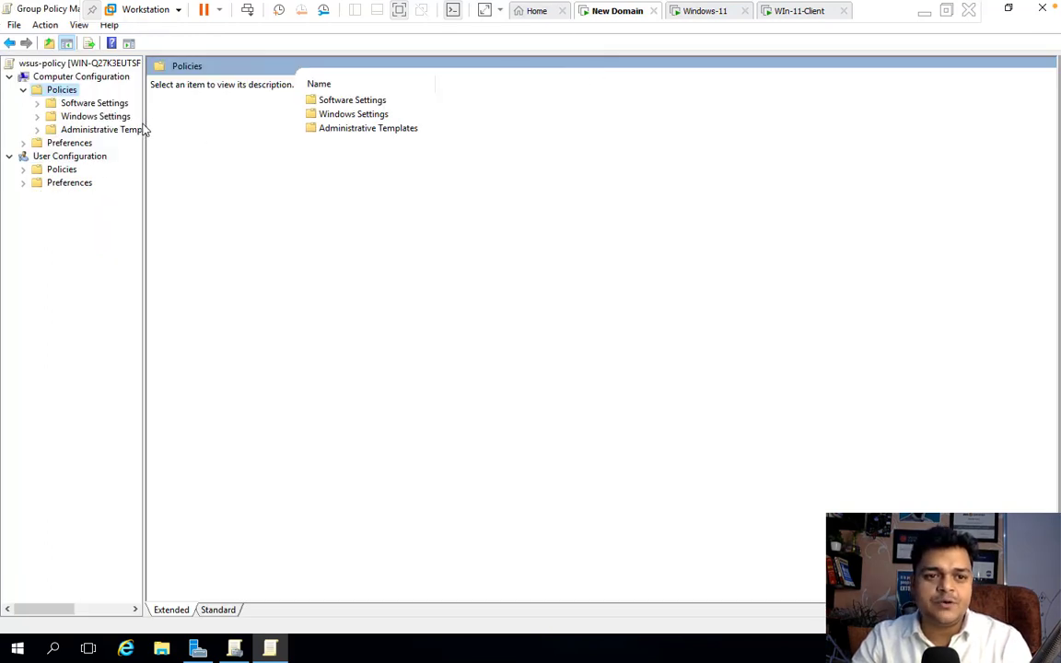
left_click_drag(143, 120, 204, 124)
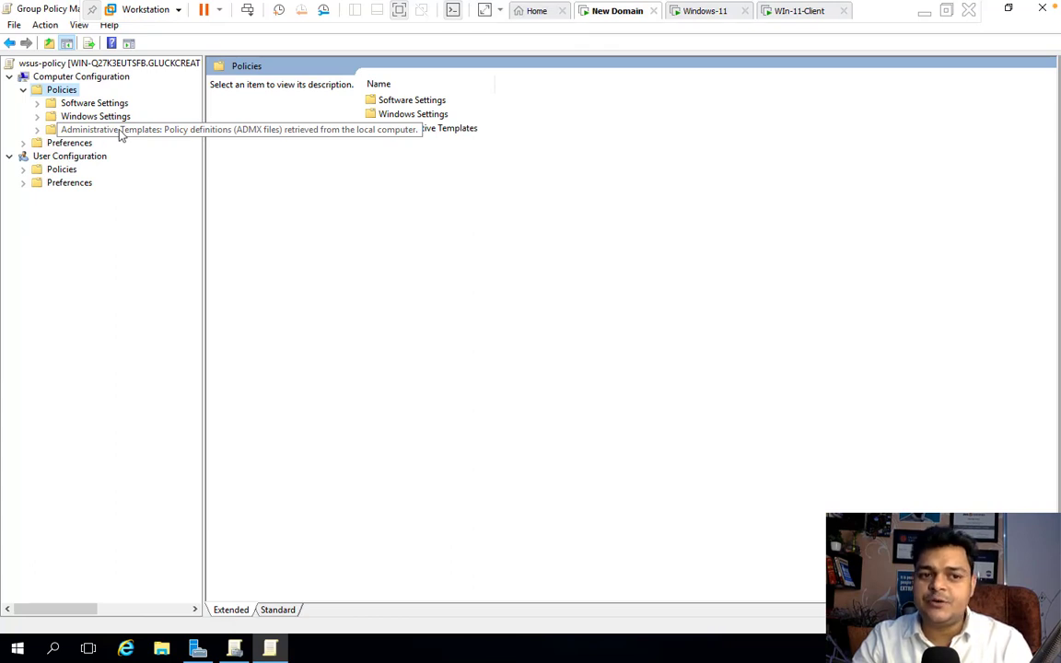
Show the Windows Update settings under Administrative Templates, Windows Components in the computer policies.
double_click(118, 131)
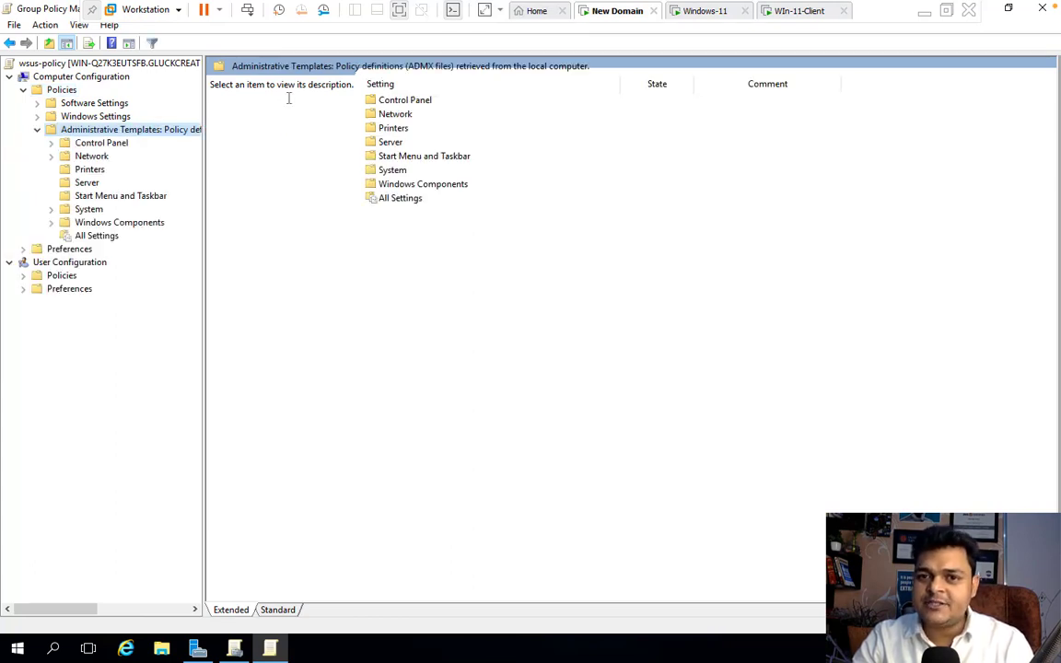
double_click(416, 186)
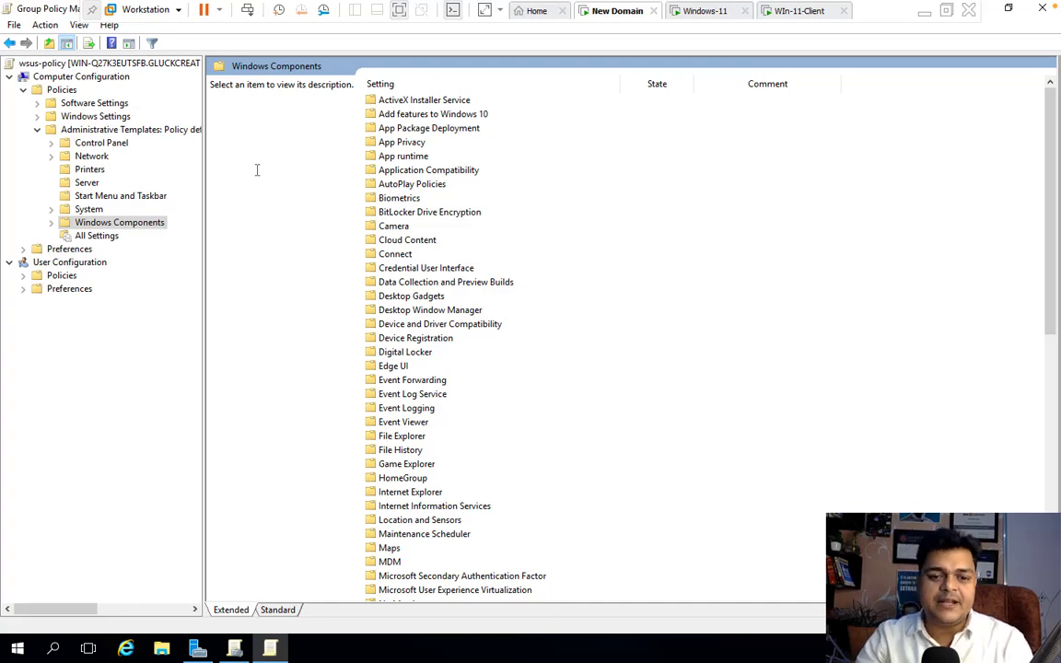
scroll(408, 389, "down", 4)
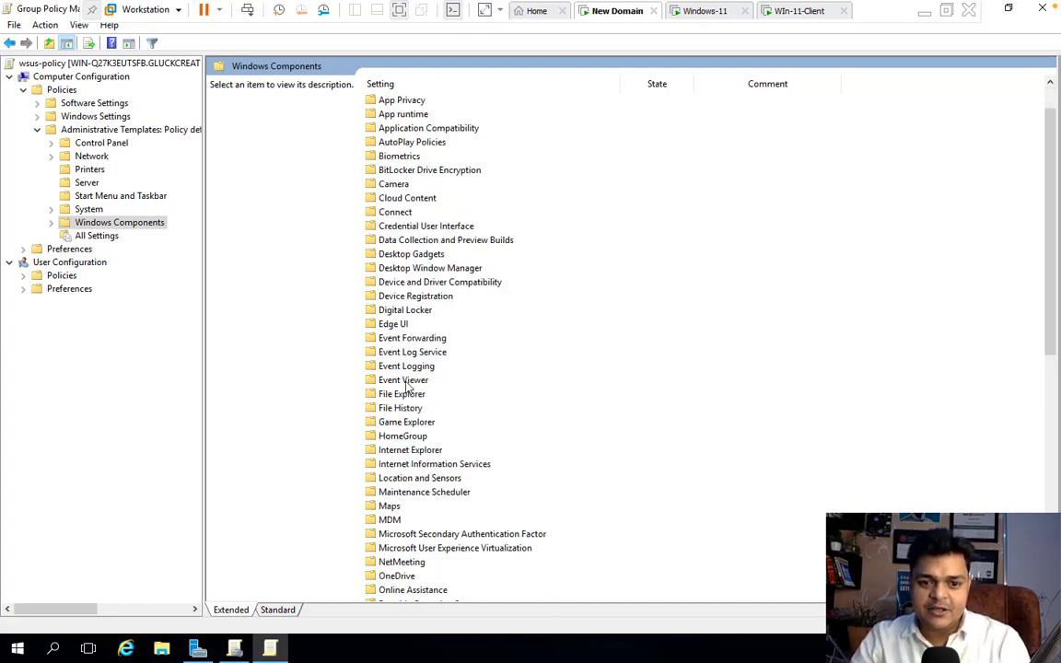
scroll(407, 389, "down", 3)
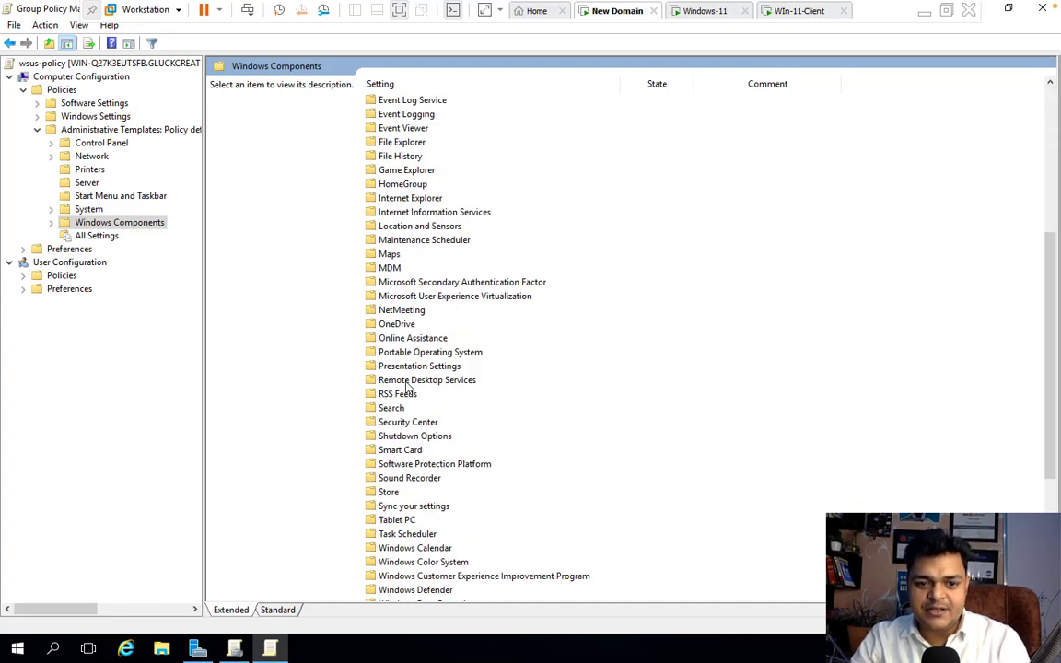
scroll(407, 388, "down", 1)
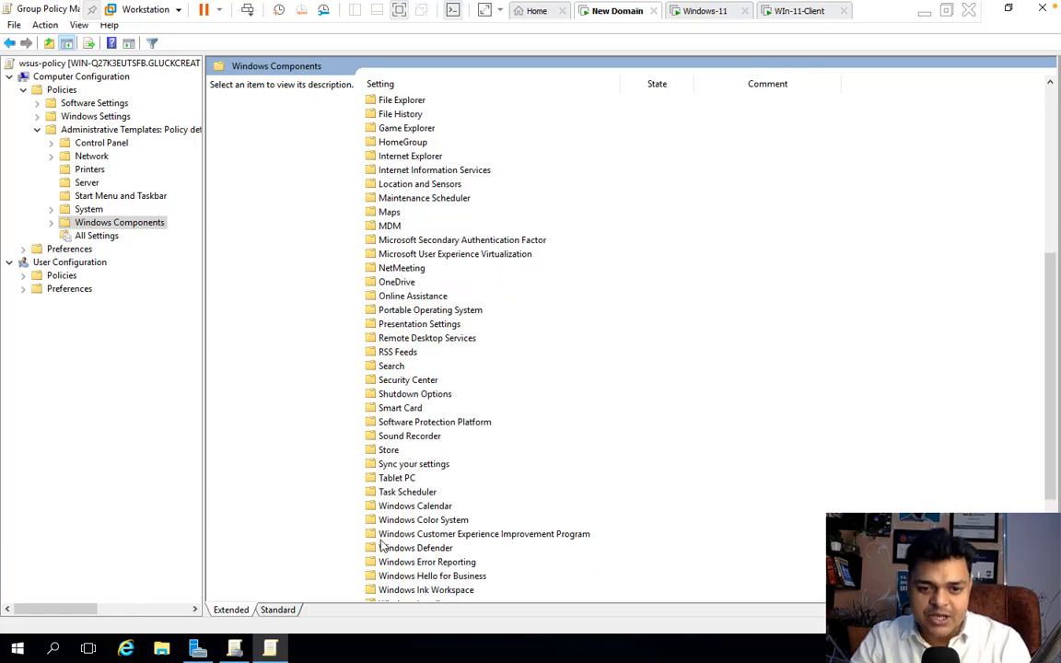
scroll(488, 503, "down", 1)
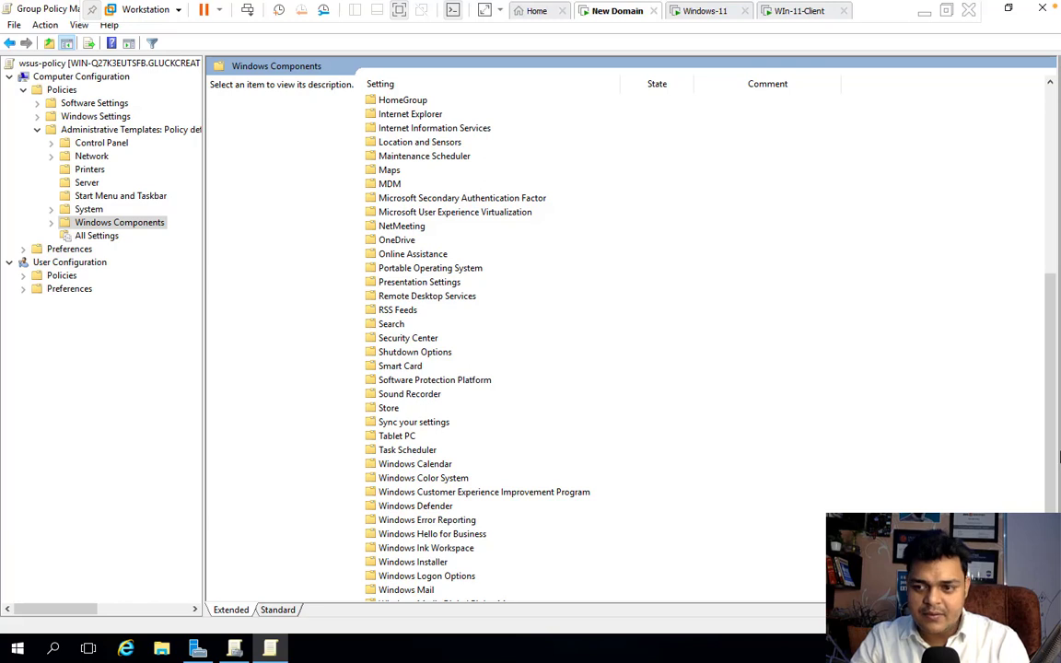
left_click_drag(1052, 474, 1051, 546)
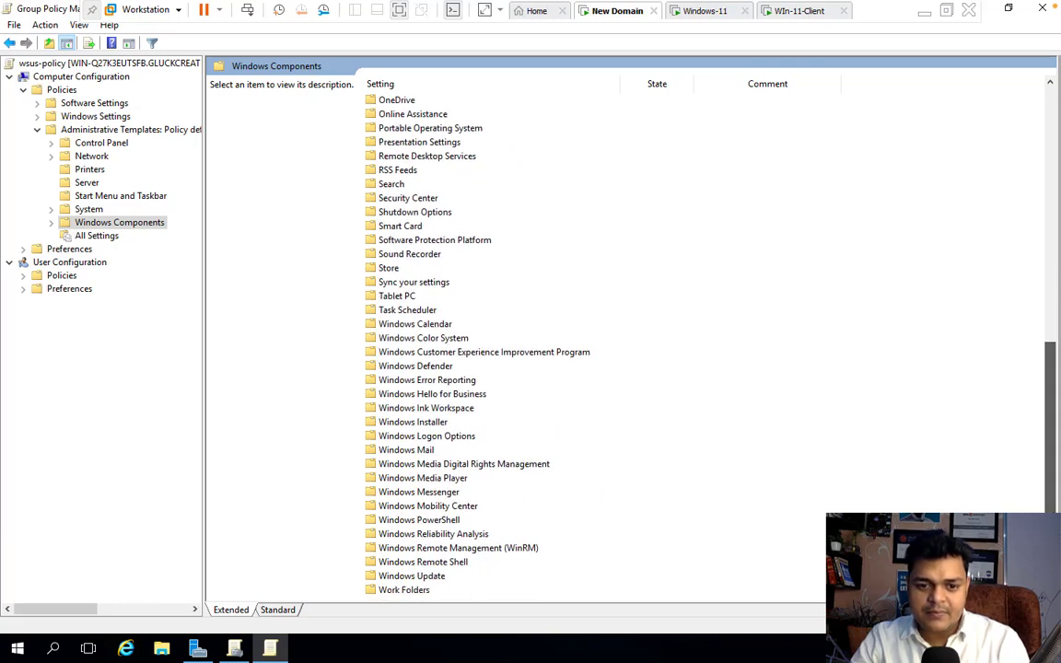
double_click(417, 579)
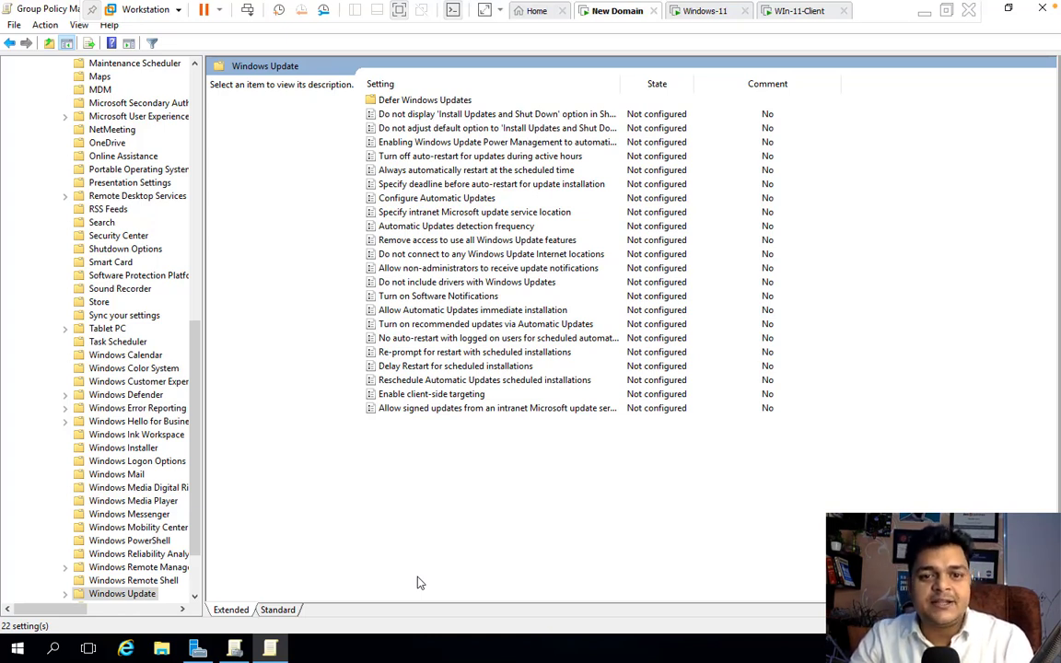
Enable the Configure Automatic Updates policy setting with option 3 - Auto download and notify for install.
left_click(416, 200)
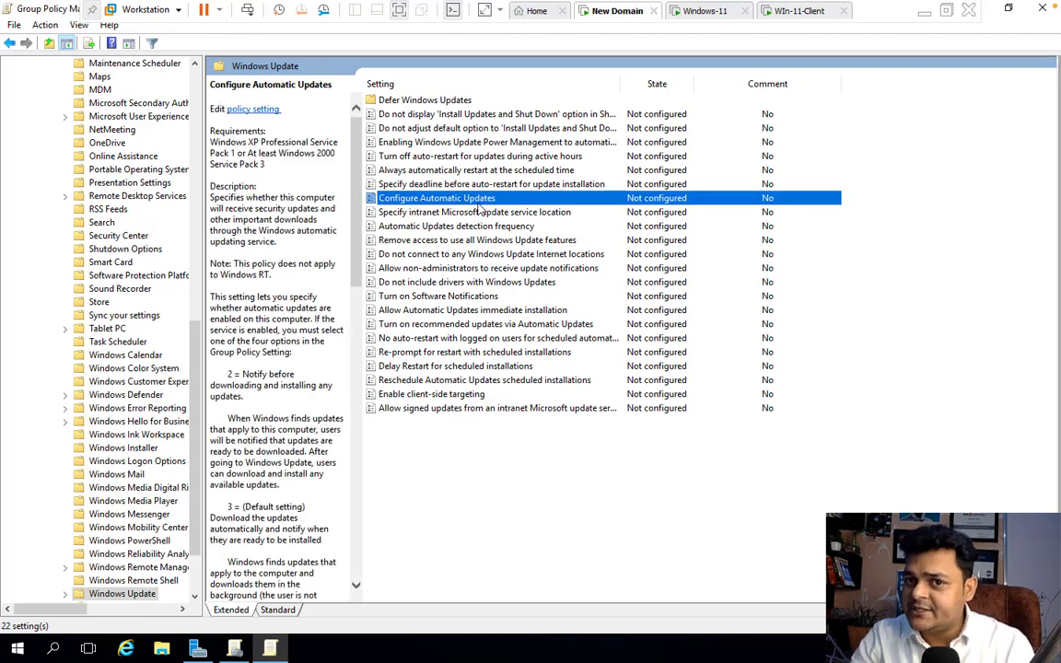
double_click(479, 210)
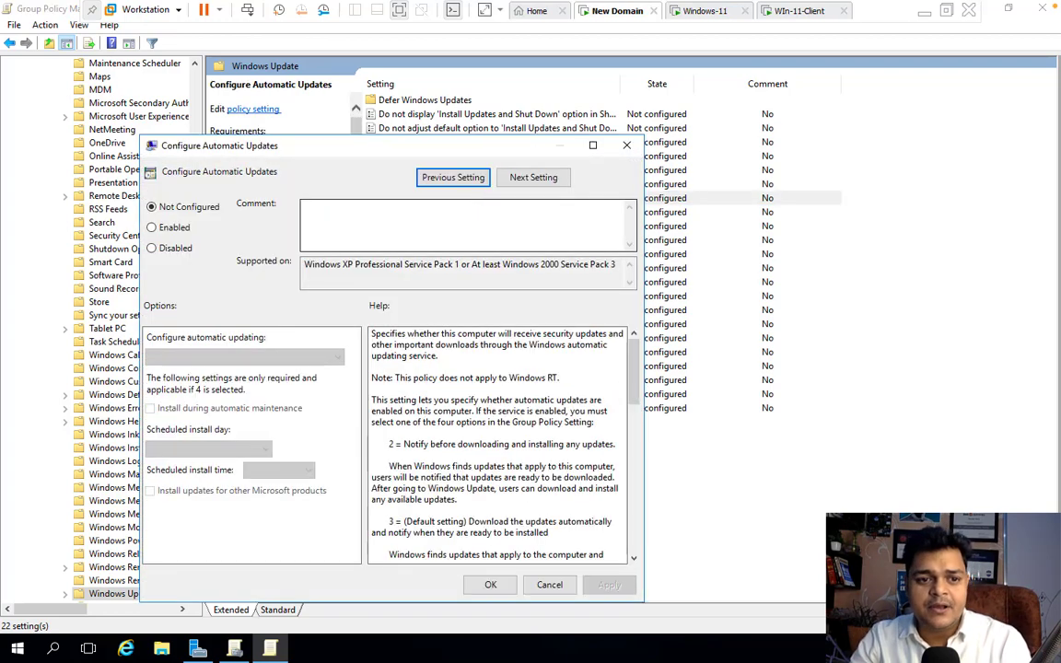
left_click(165, 233)
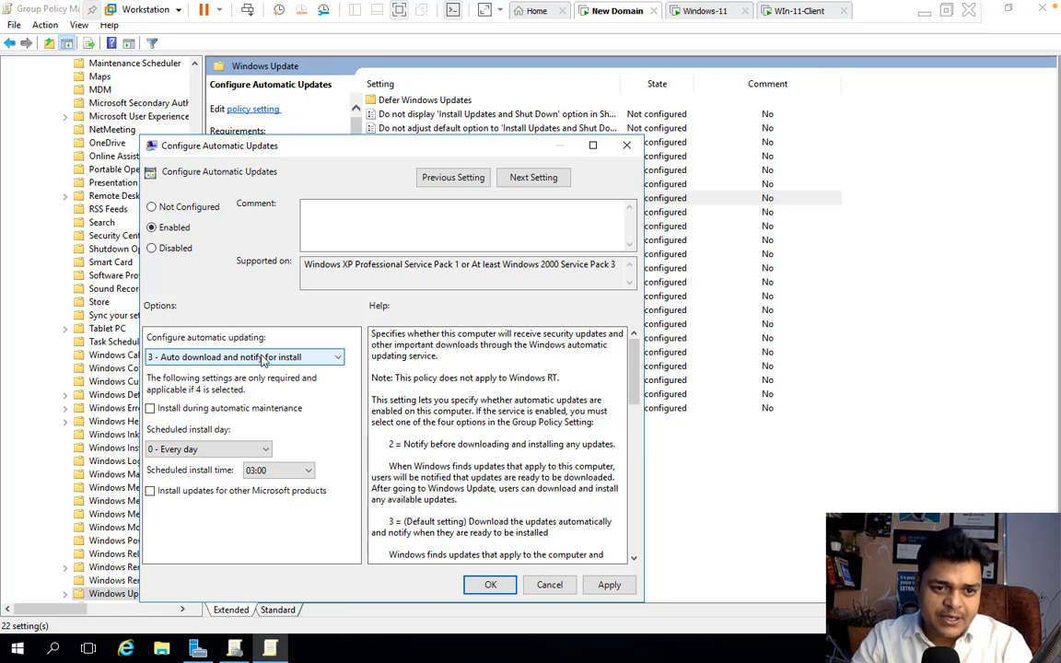
left_click(263, 359)
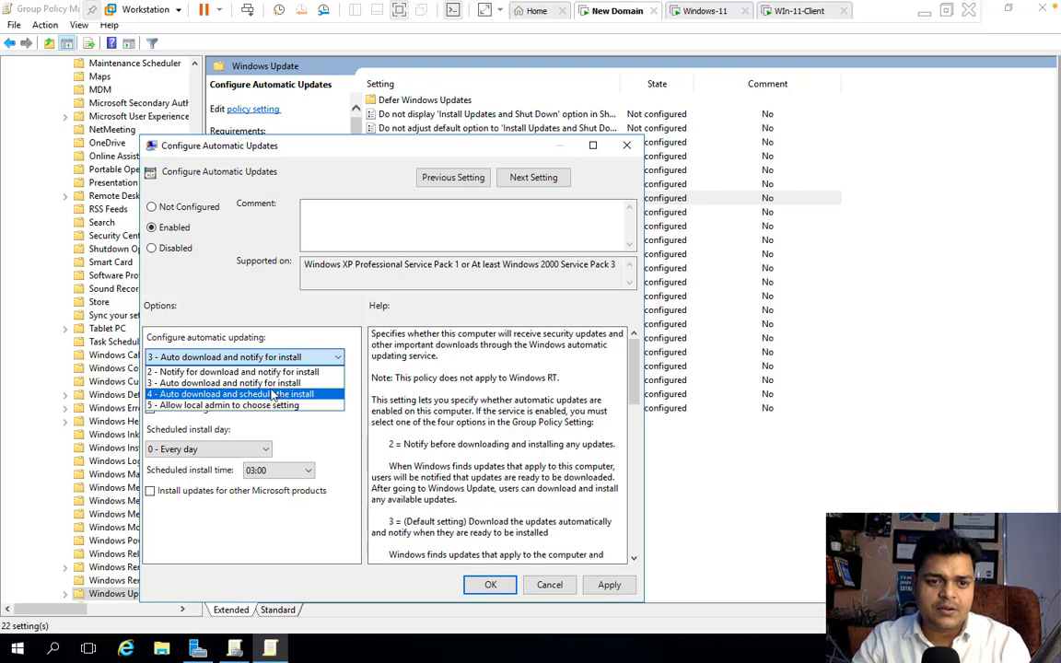
left_click(265, 383)
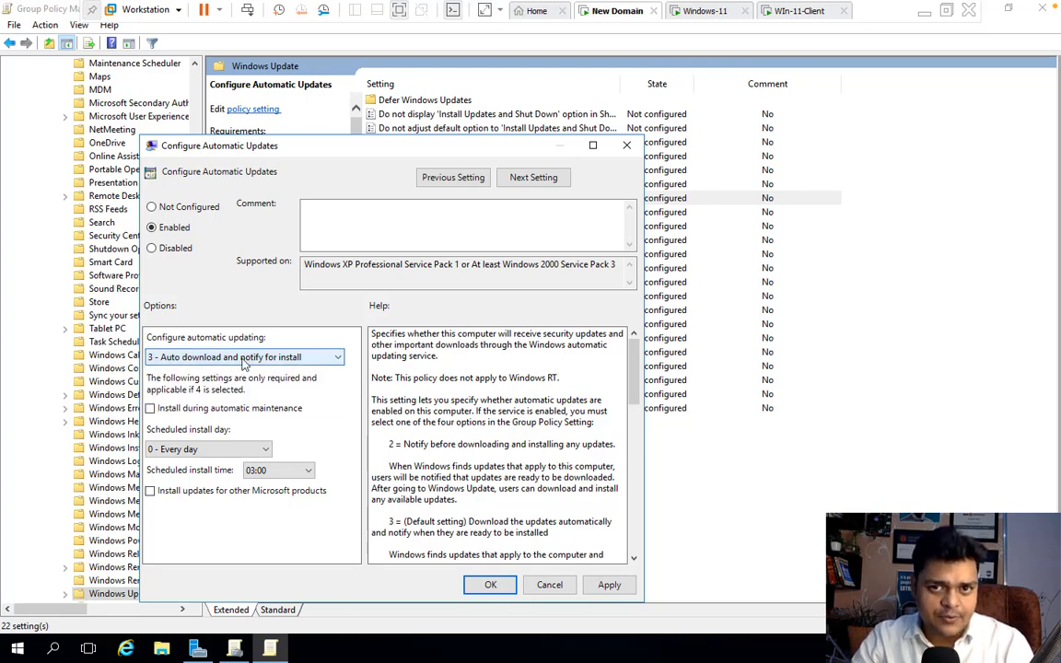
left_click(232, 450)
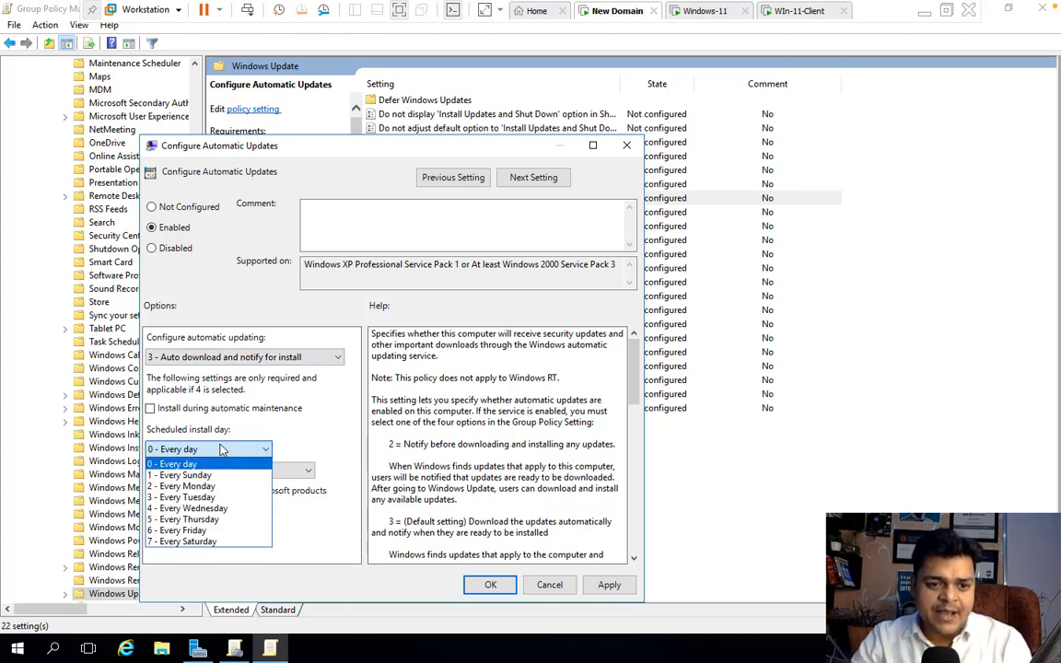
left_click(150, 377)
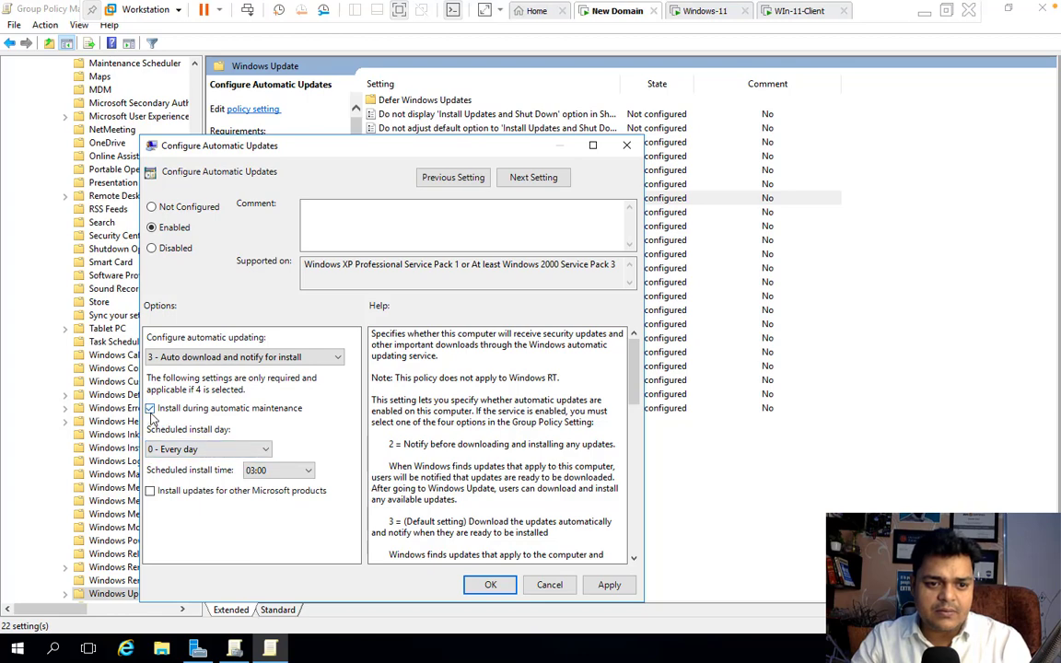
left_click(151, 410)
Set the scheduled install day for automatic updates to 2 - Every Monday.
left_click(212, 450)
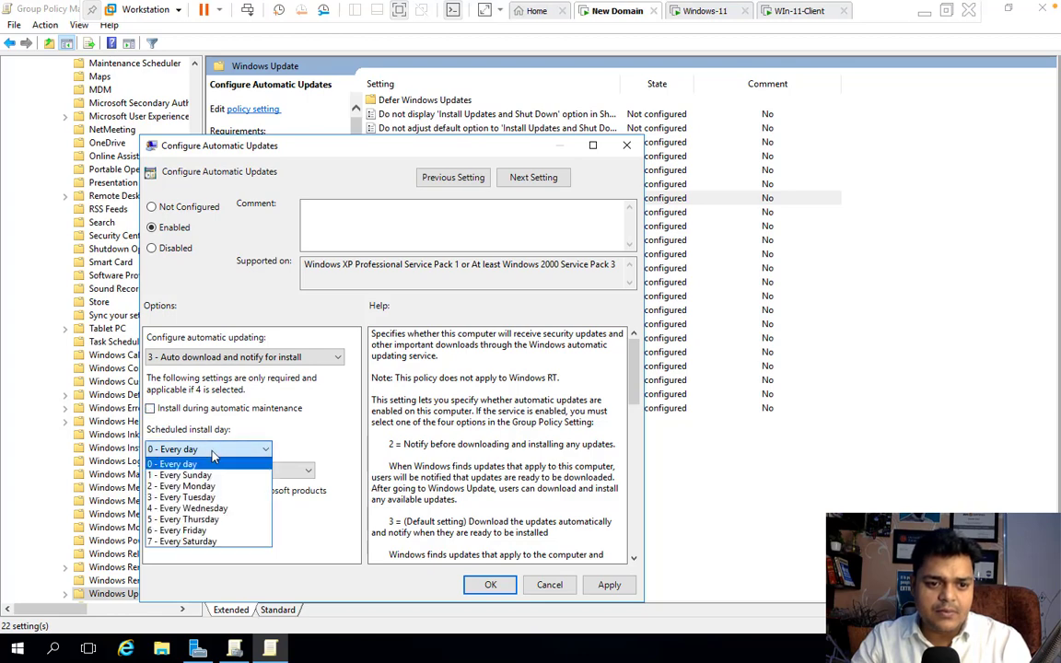
left_click(191, 475)
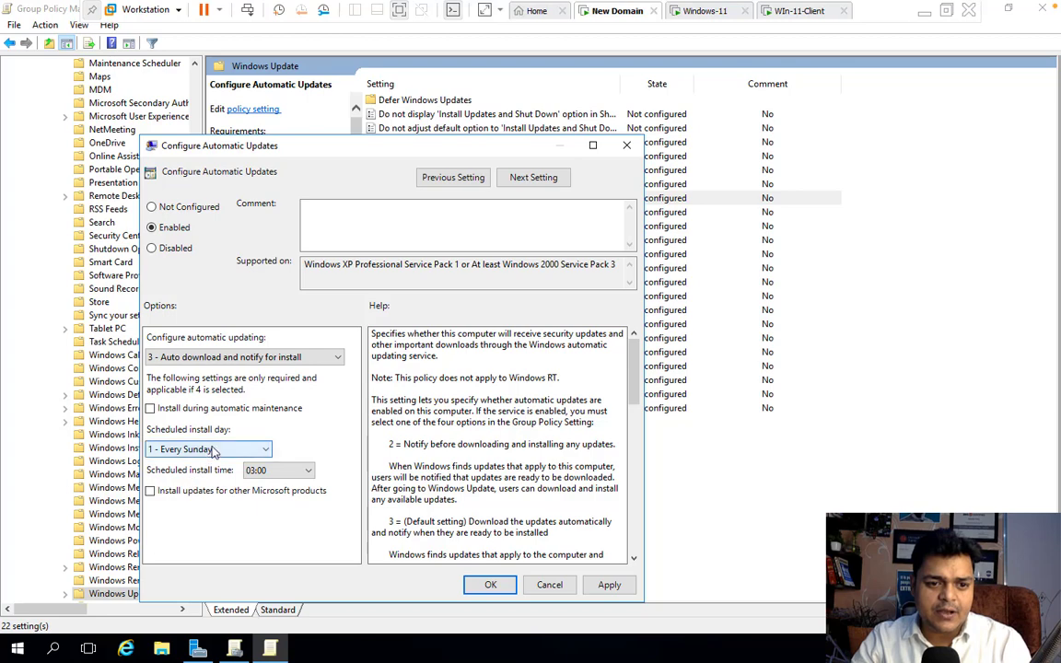
left_click(189, 450)
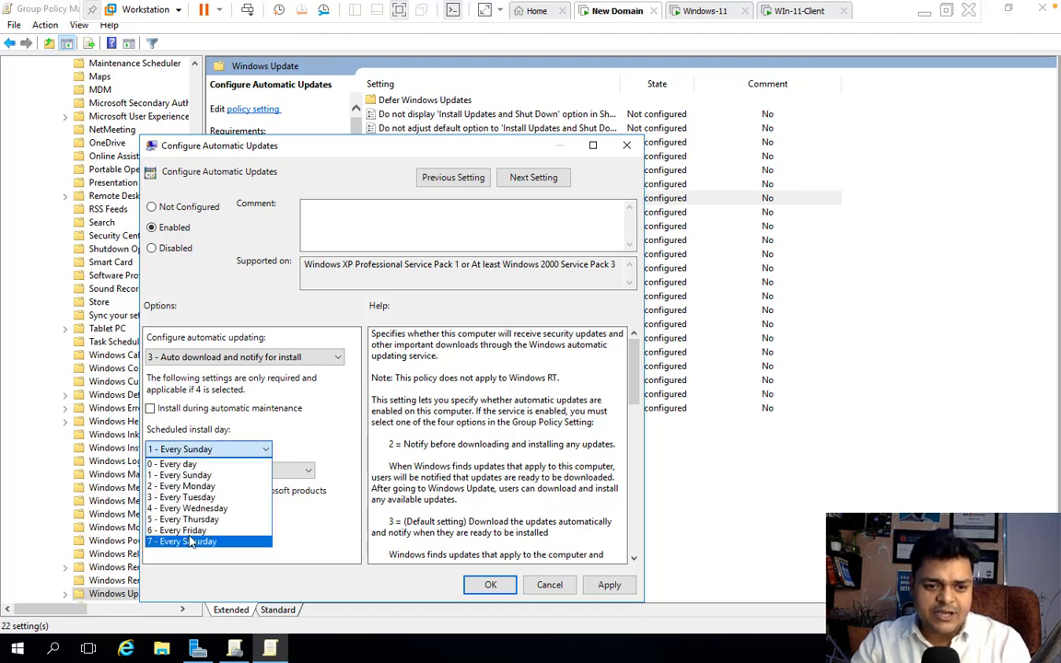
left_click(185, 487)
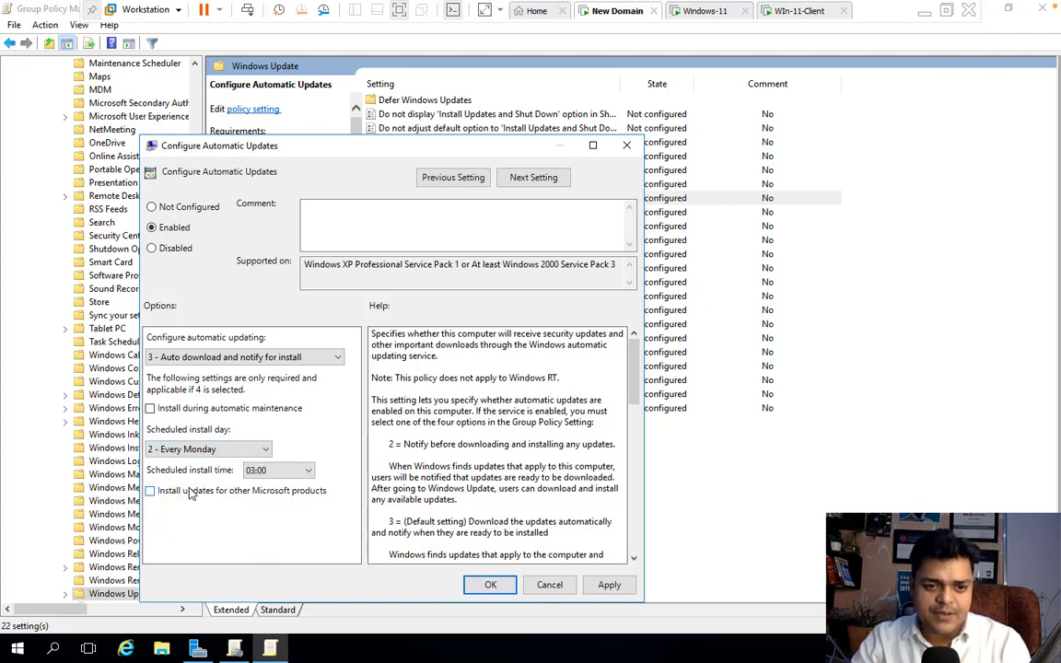
Set the scheduled install time for automatic updates to 19:00 and save the Configure Automatic Updates setting.
left_click(297, 472)
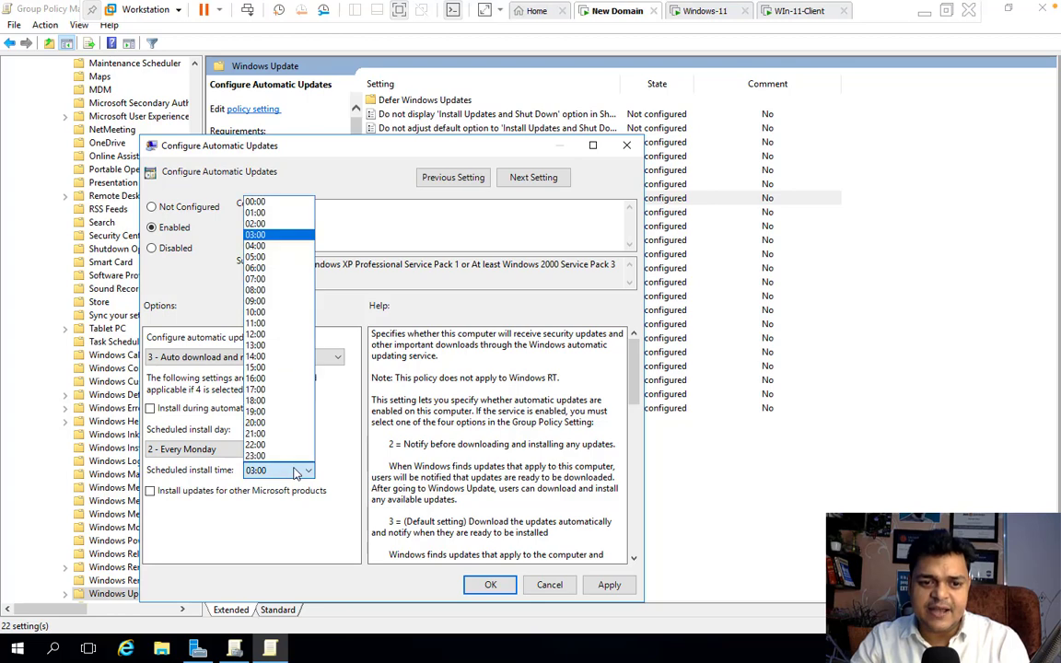
left_click(270, 412)
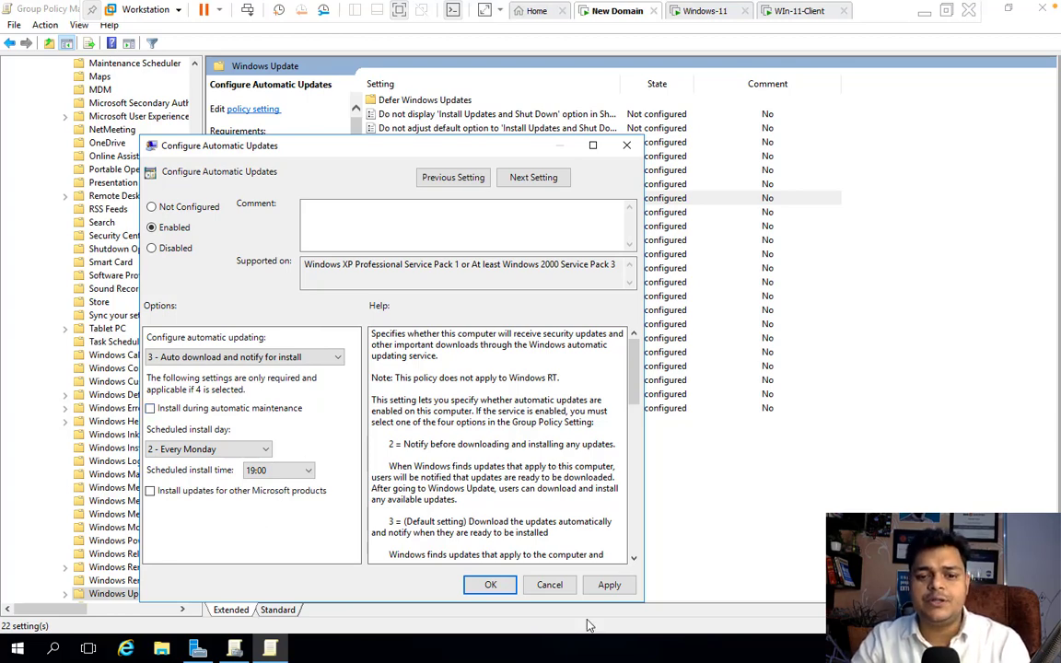
left_click(609, 587)
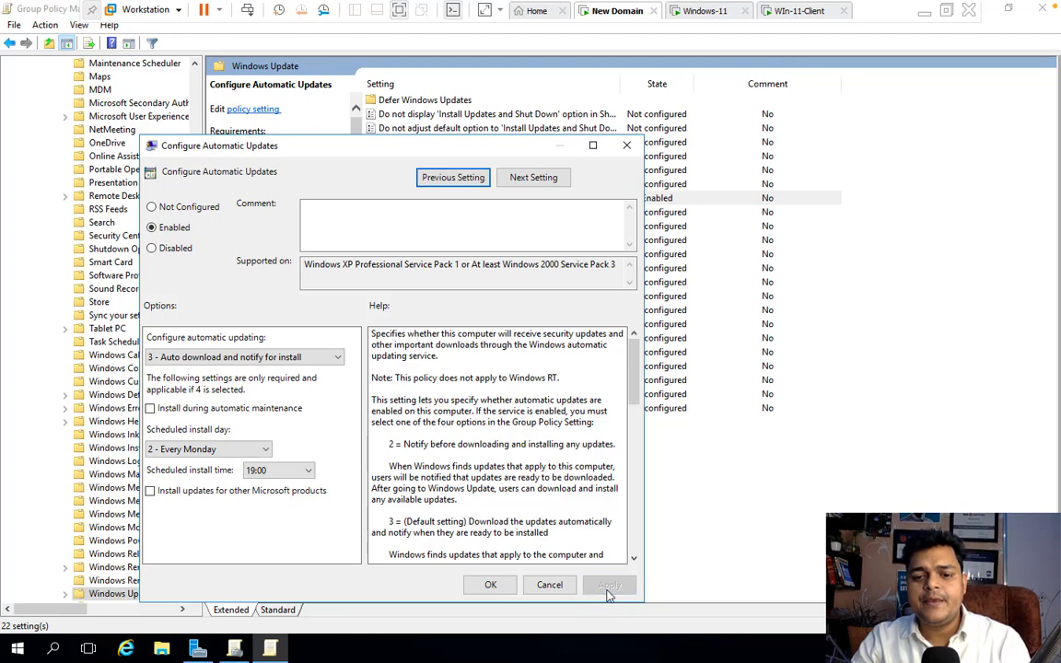
left_click(488, 585)
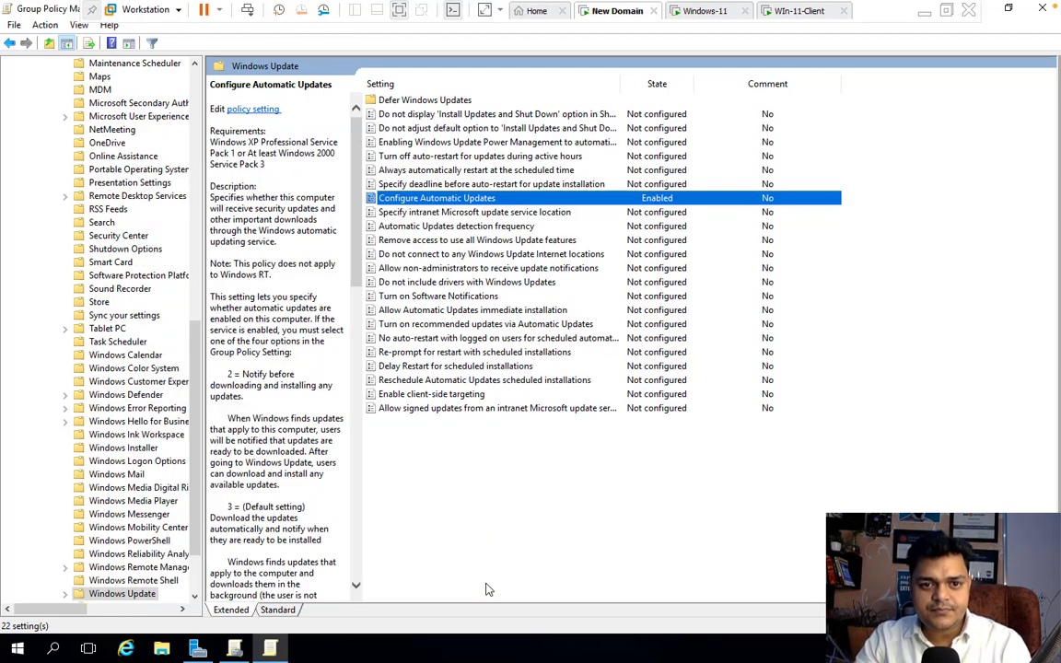
double_click(458, 214)
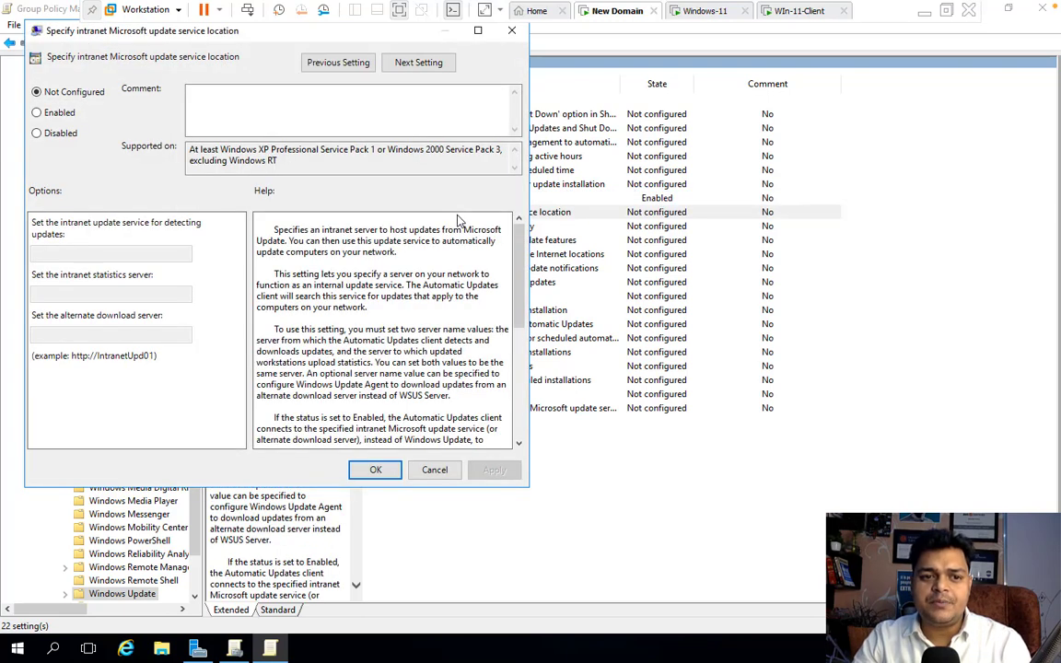
left_click(57, 113)
left_click(69, 253)
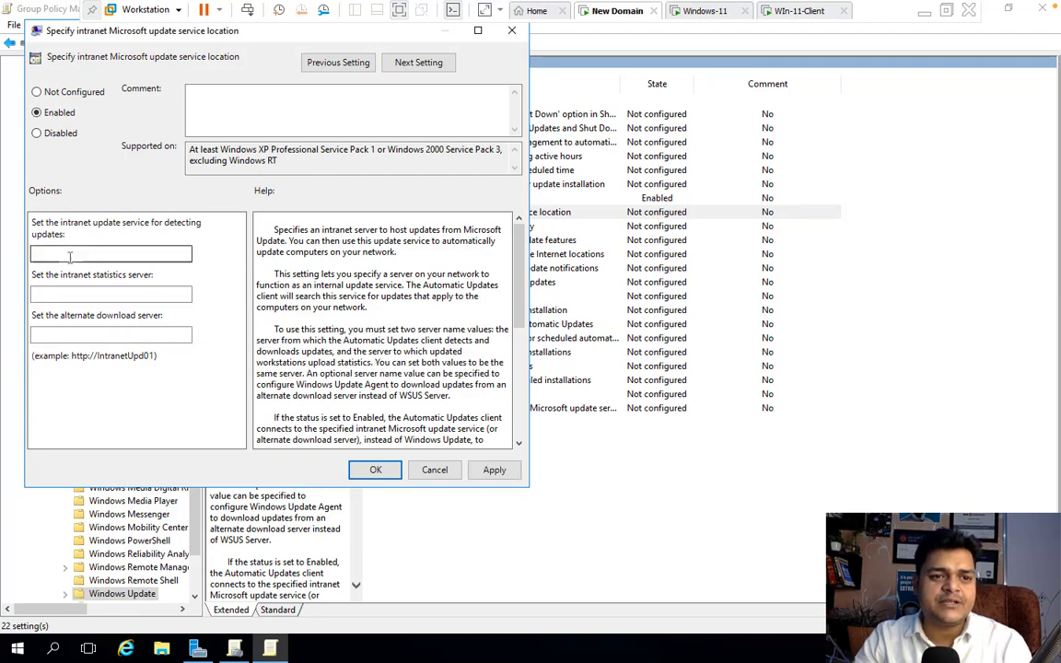
type("htt")
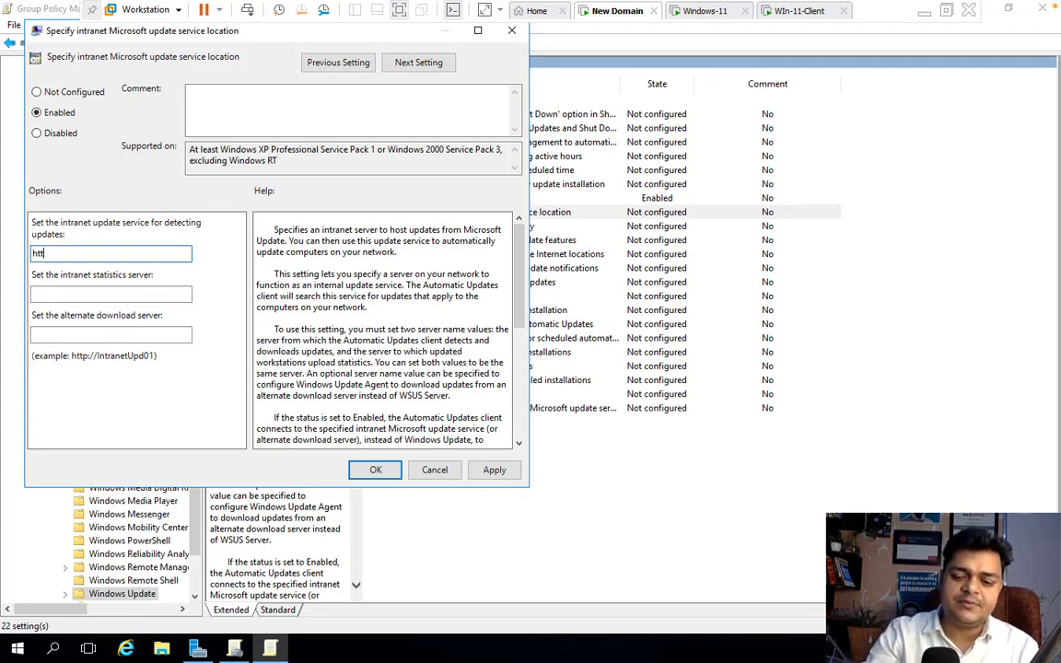
type("p://")
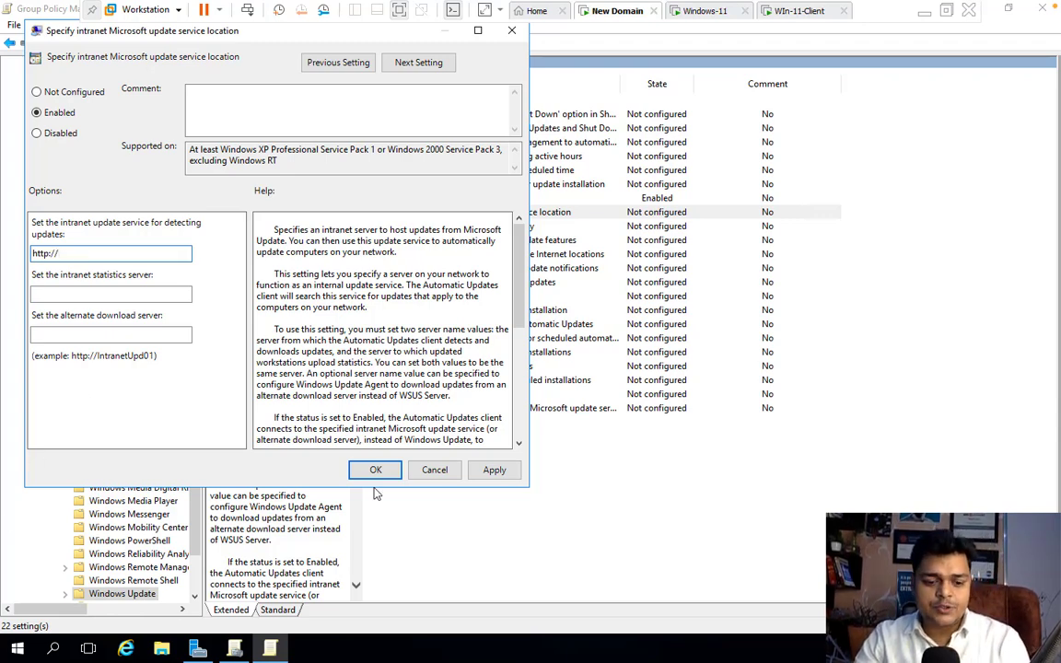
Run the hostname command in a Command Prompt and copy the server name it returns.
key("super+r")
type("cmd")
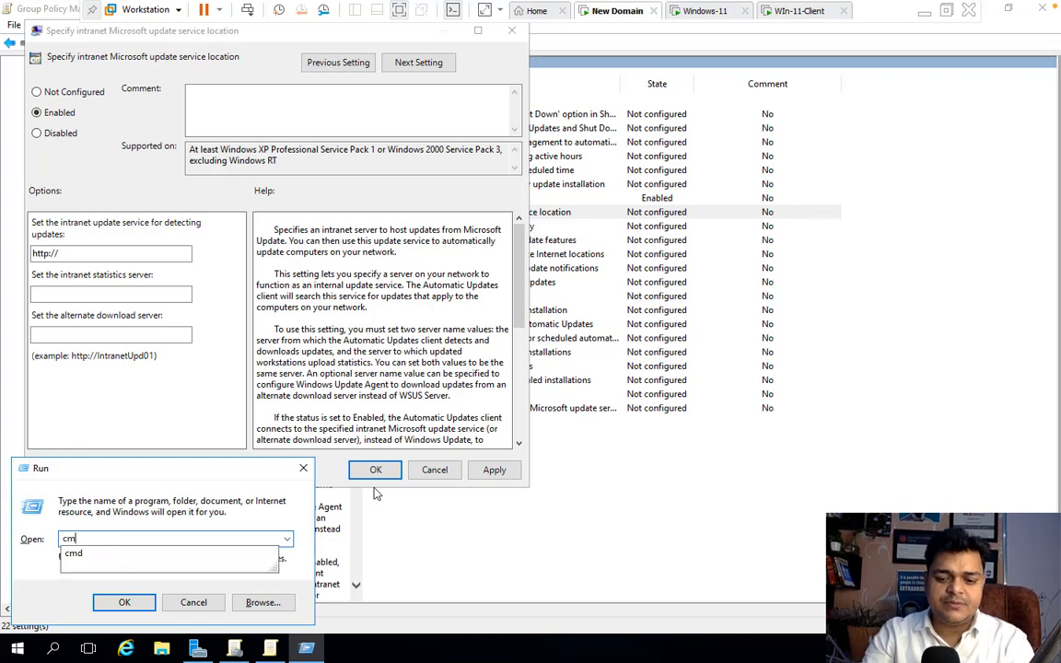
key("Return")
type("hostnam")
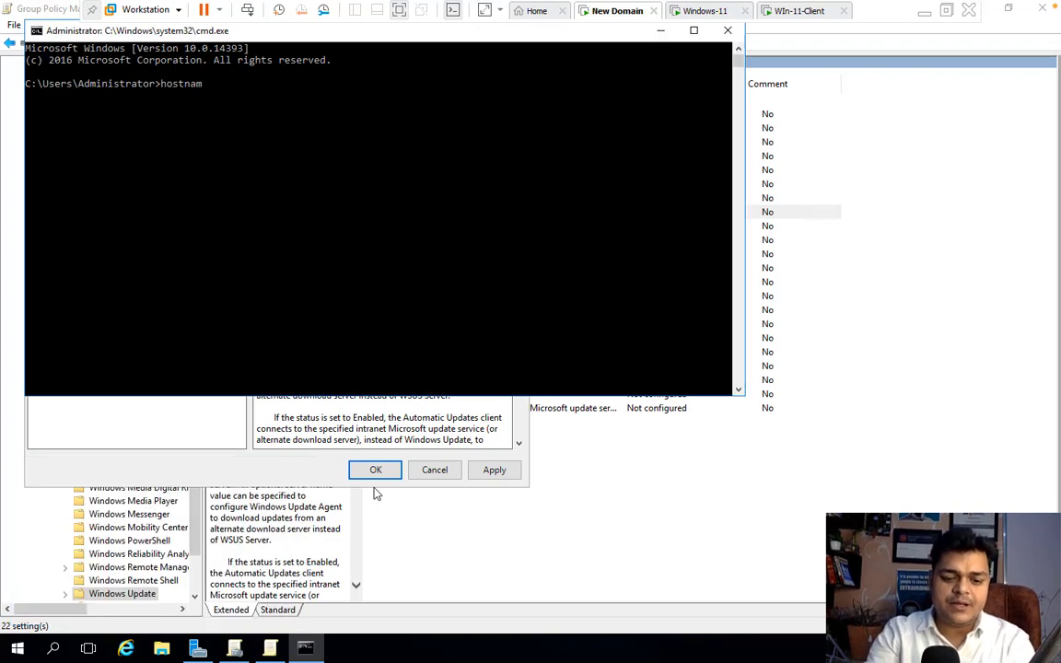
type("e")
key("Return")
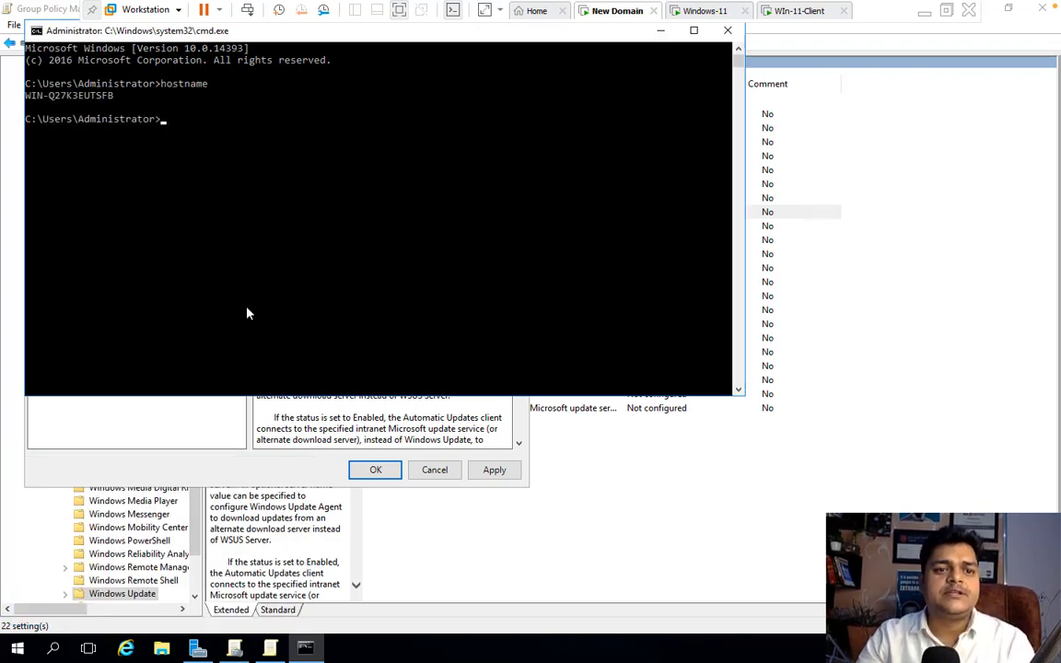
left_click(110, 96)
left_click_drag(110, 95, 17, 94)
right_click(47, 100)
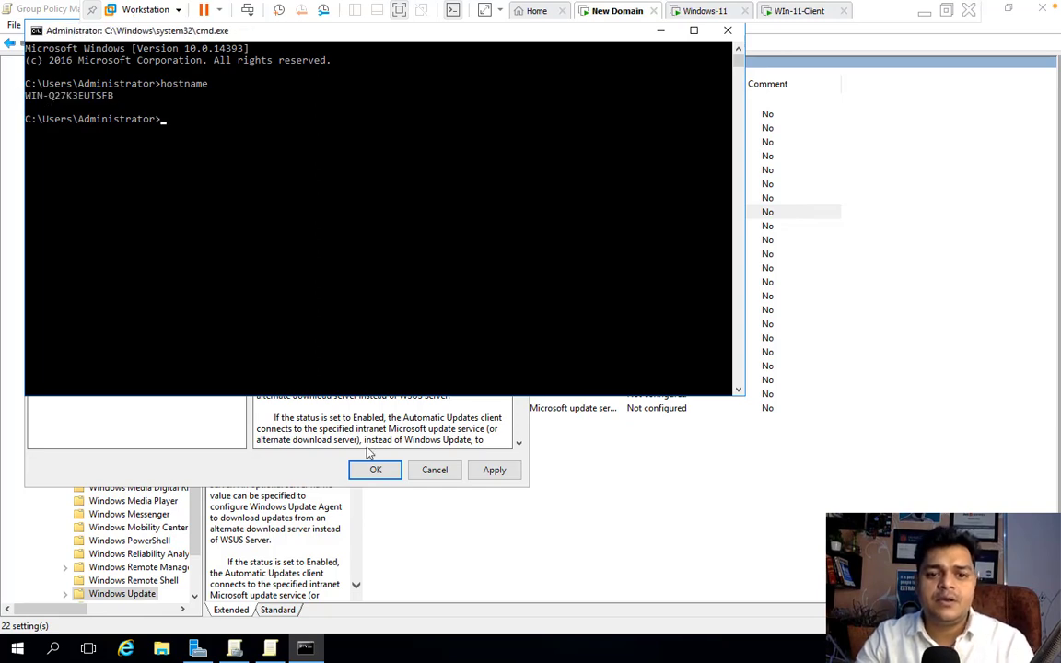
Append the copied server name WIN-Q27K3EUTSFB and a colon to the intranet update service address.
left_click(370, 399)
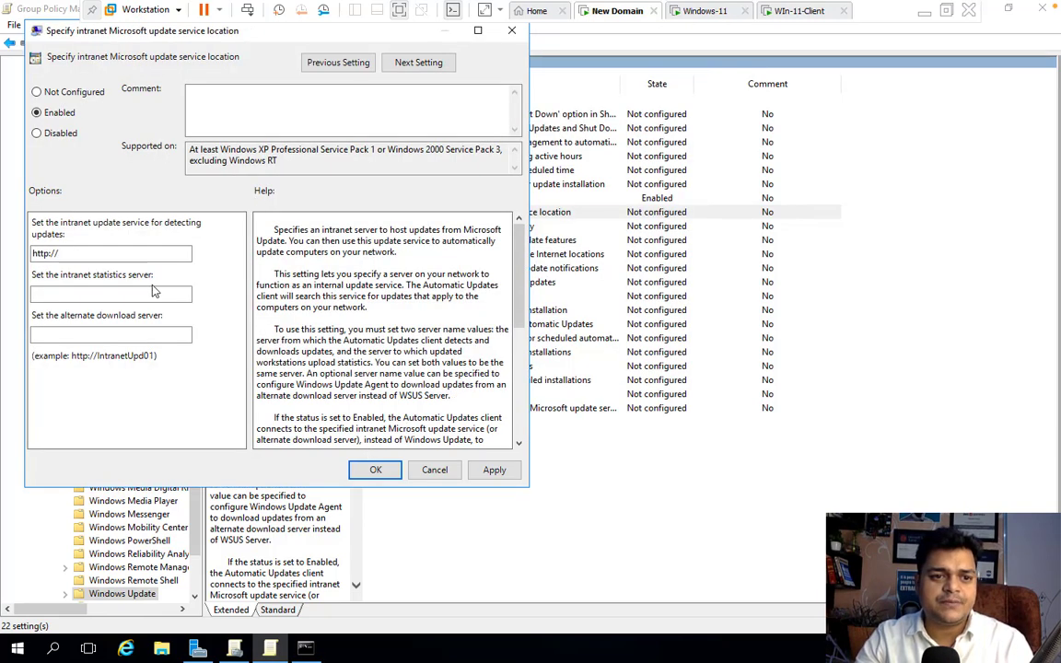
left_click(126, 254)
key("ctrl+v")
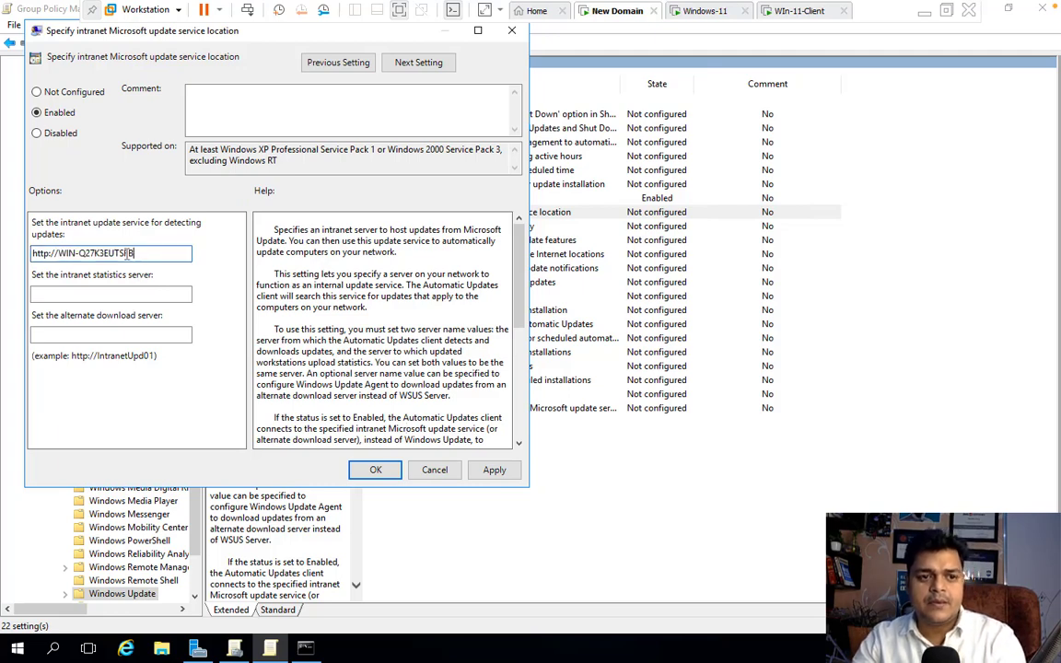
type(":")
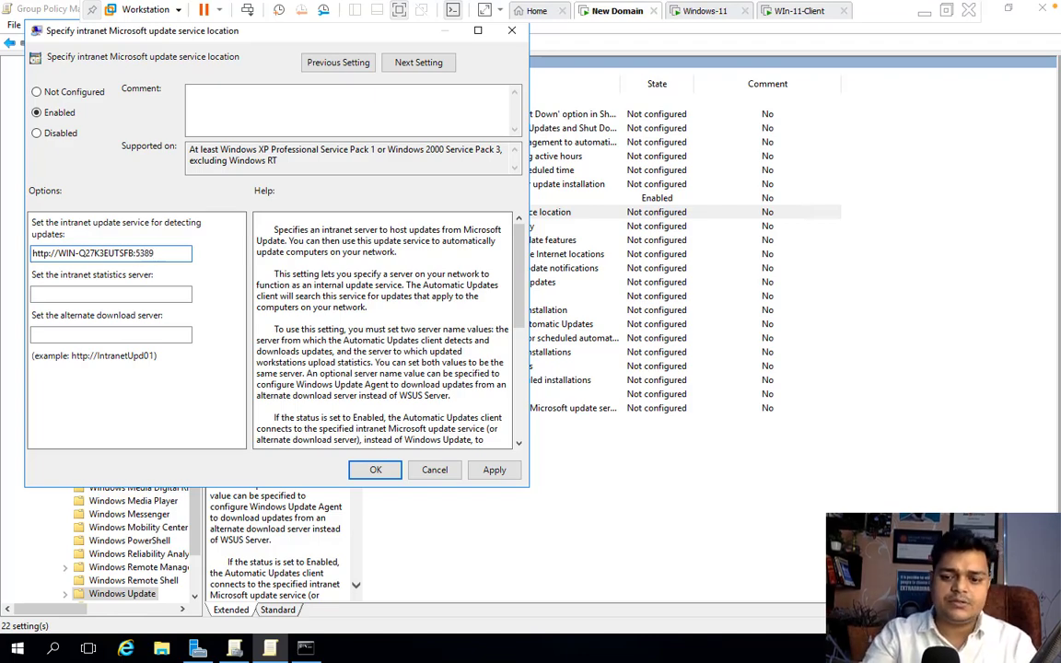
key("ctrl+Left")
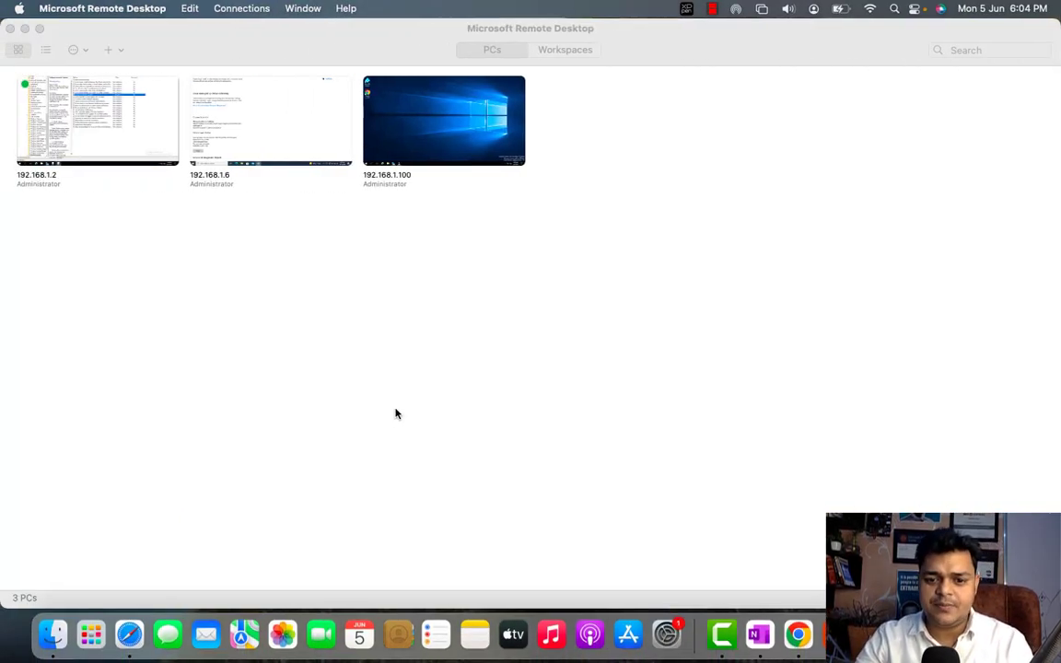
right_click(722, 634)
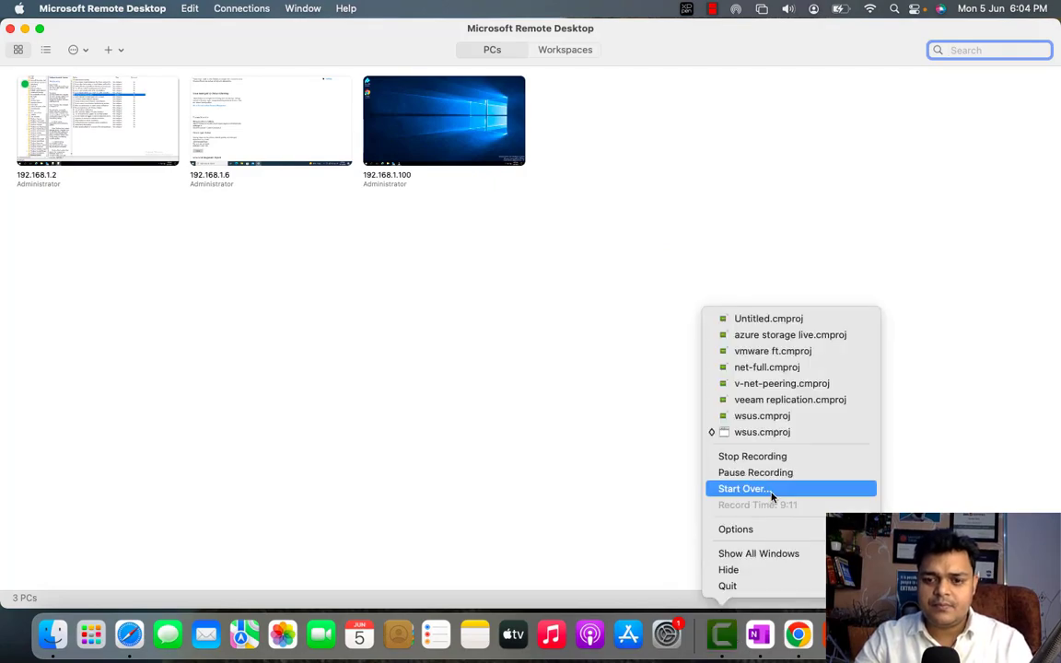
left_click(773, 473)
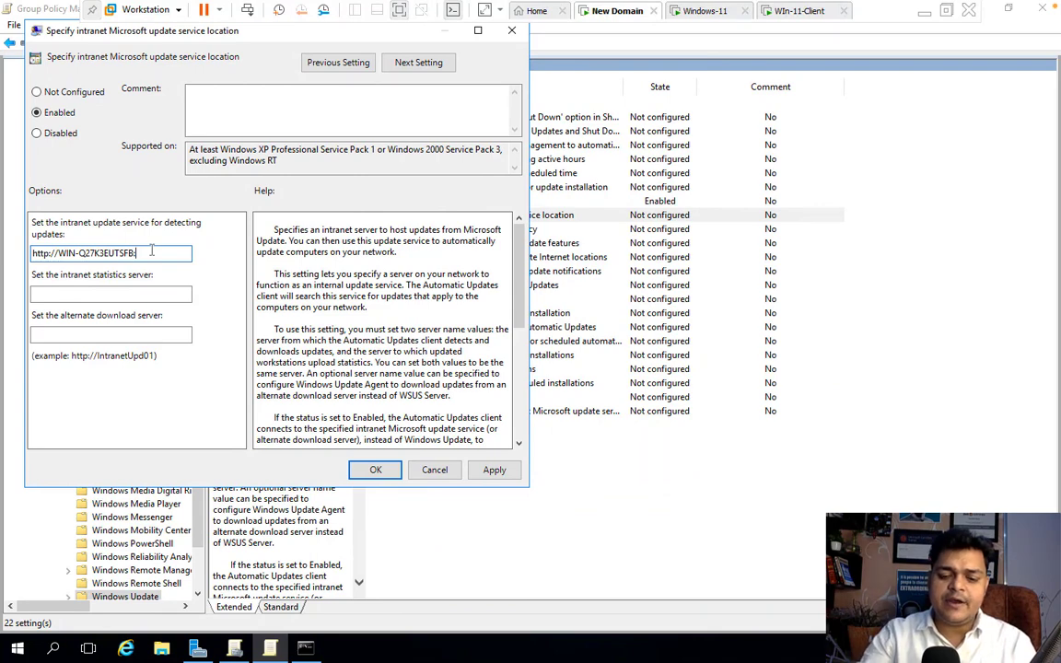
Complete the update service address with port 8530, reuse it for the statistics and alternate download servers, and save the setting.
type("8")
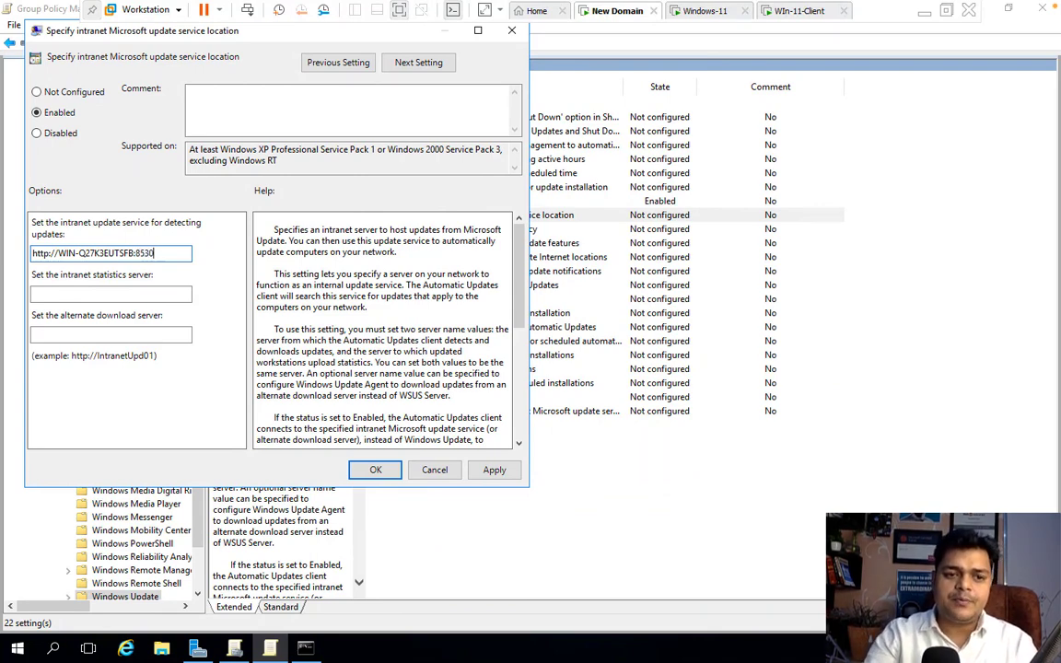
type("530")
left_click_drag(163, 254, 3, 268)
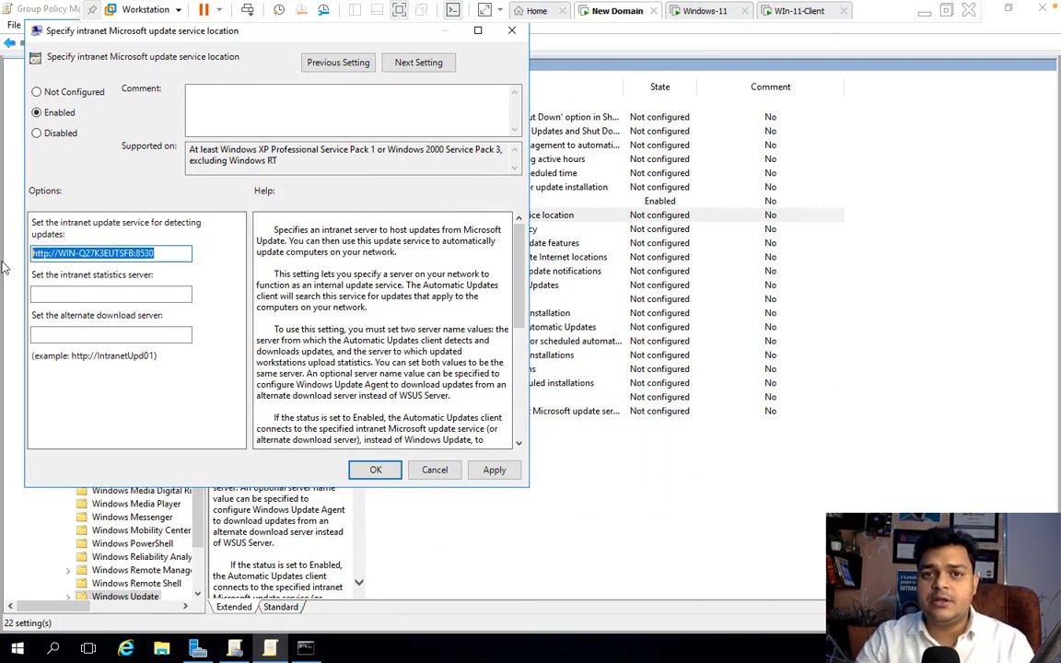
right_click(101, 254)
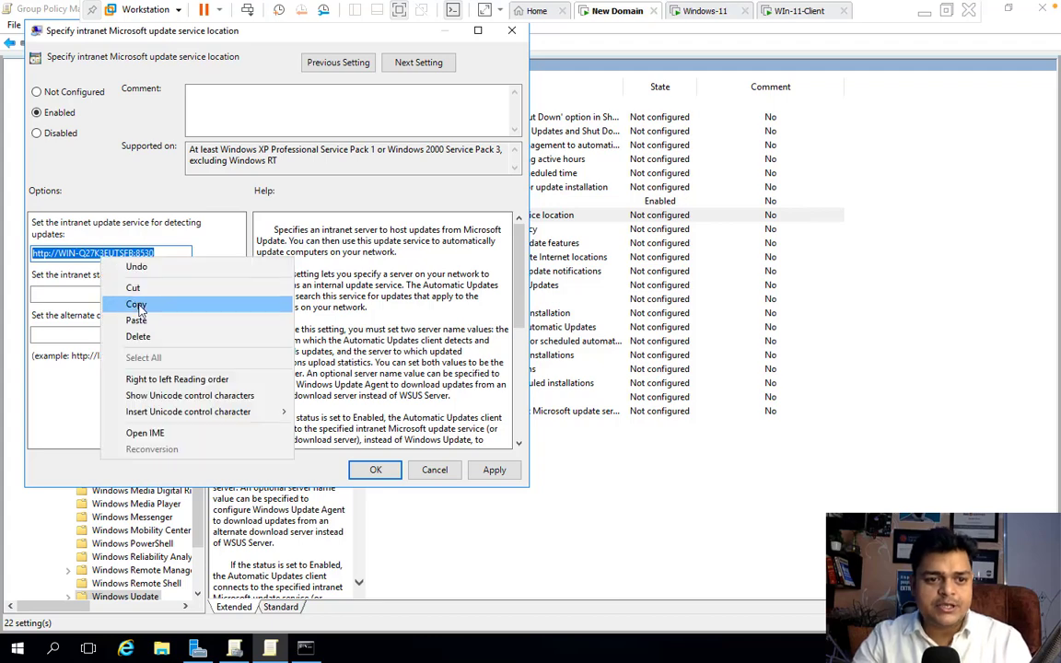
left_click(127, 304)
left_click(63, 293)
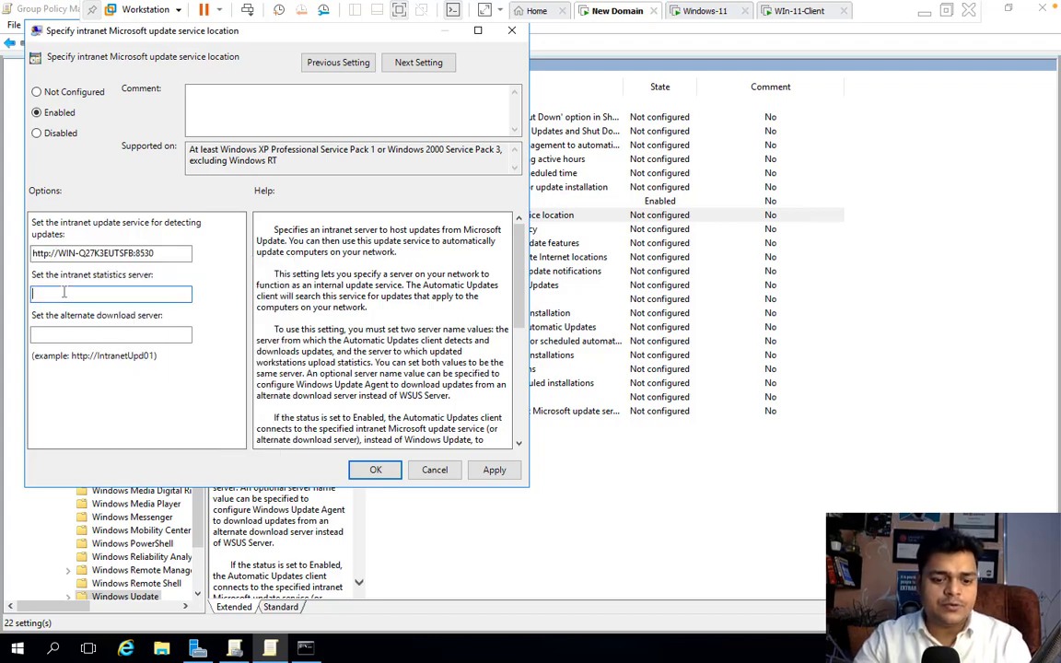
key("ctrl+v")
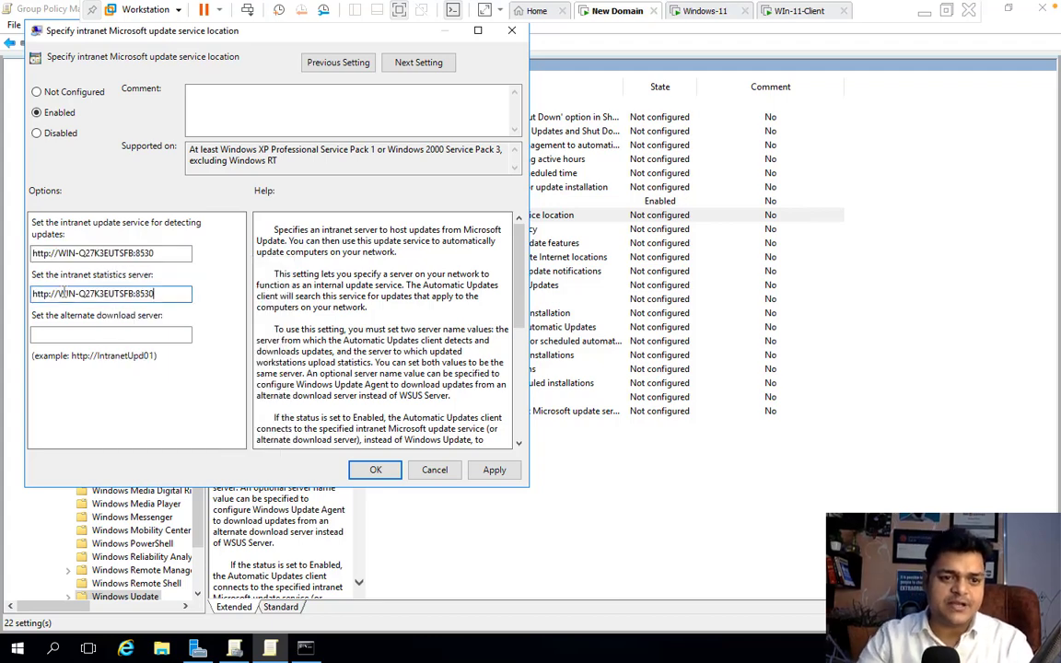
left_click(104, 335)
key("ctrl+v")
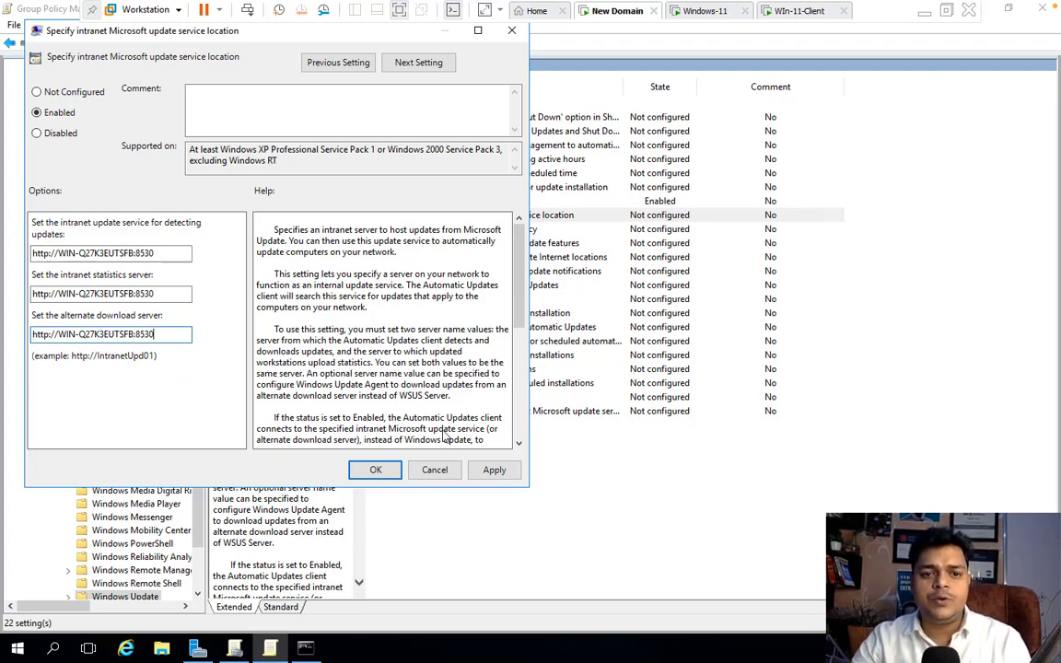
left_click(375, 470)
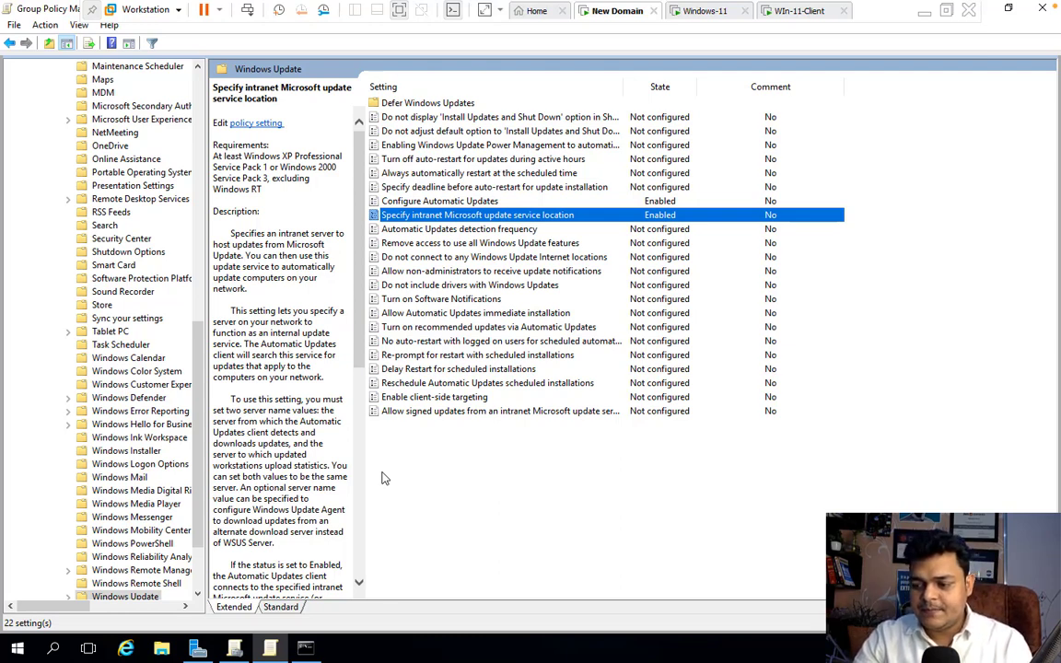
Enable the Turn on Software Notifications policy setting and save it.
left_click(433, 300)
double_click(438, 302)
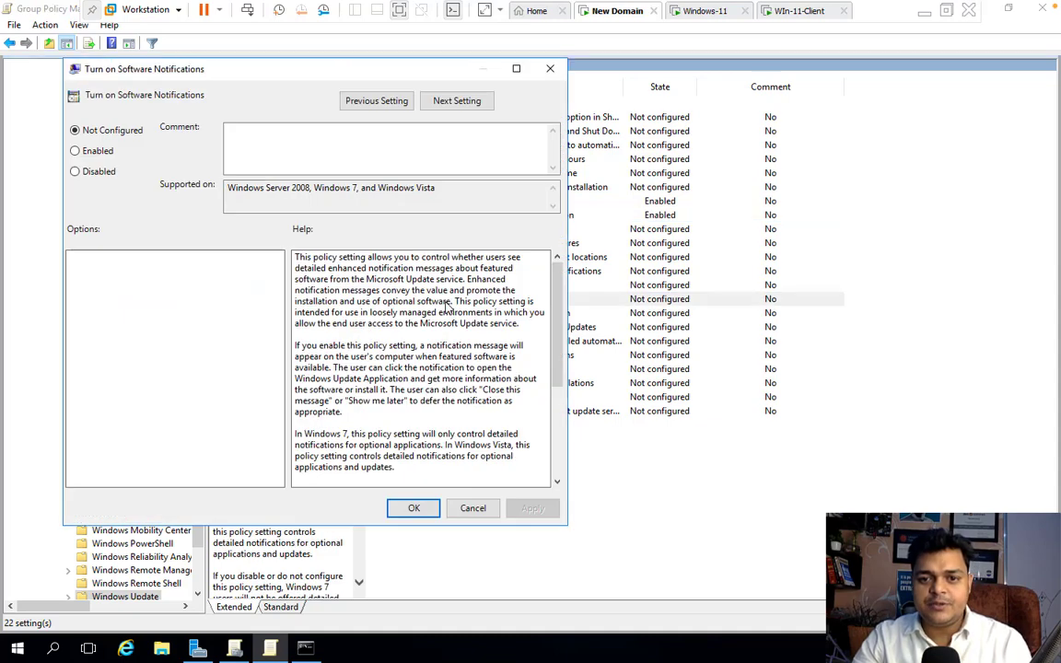
left_click(92, 151)
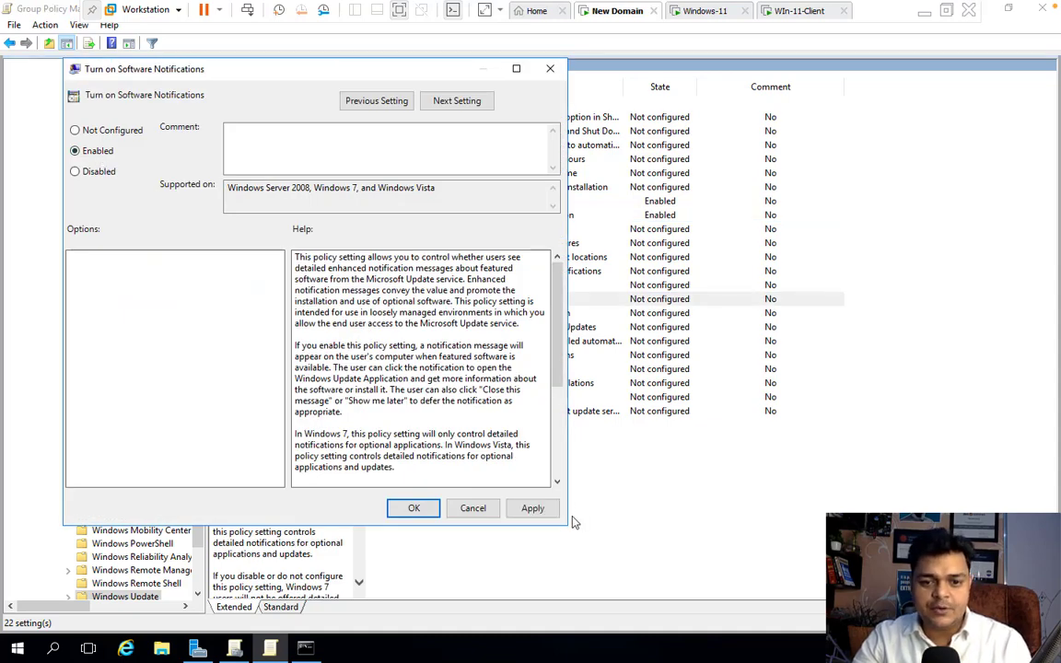
left_click(532, 509)
left_click(414, 508)
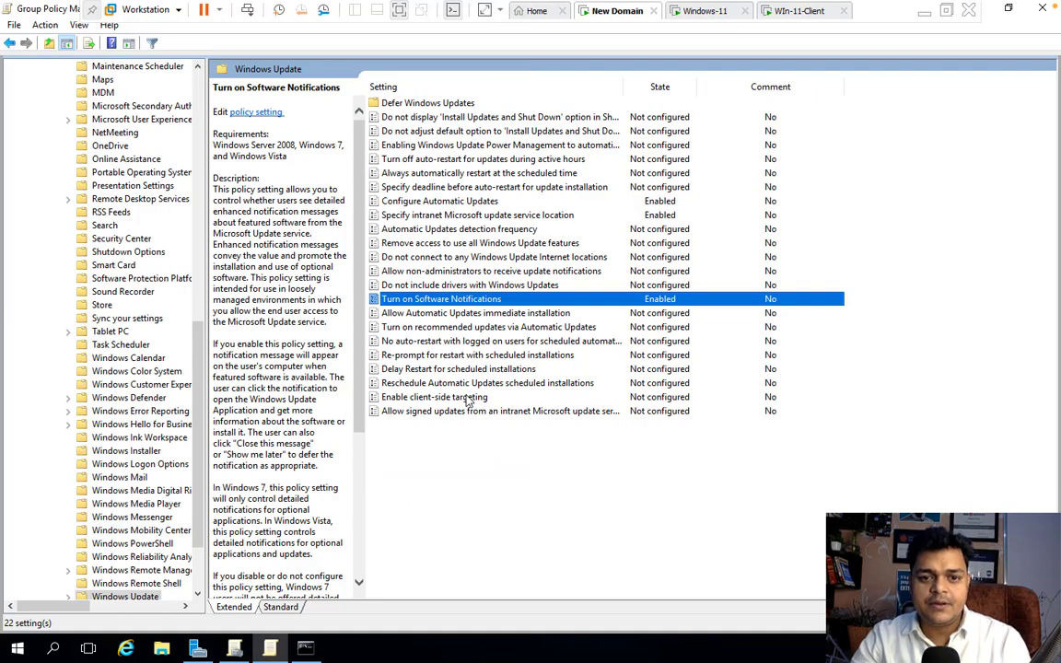
Enable the Allow Automatic Updates immediate installation policy setting and save it.
double_click(511, 314)
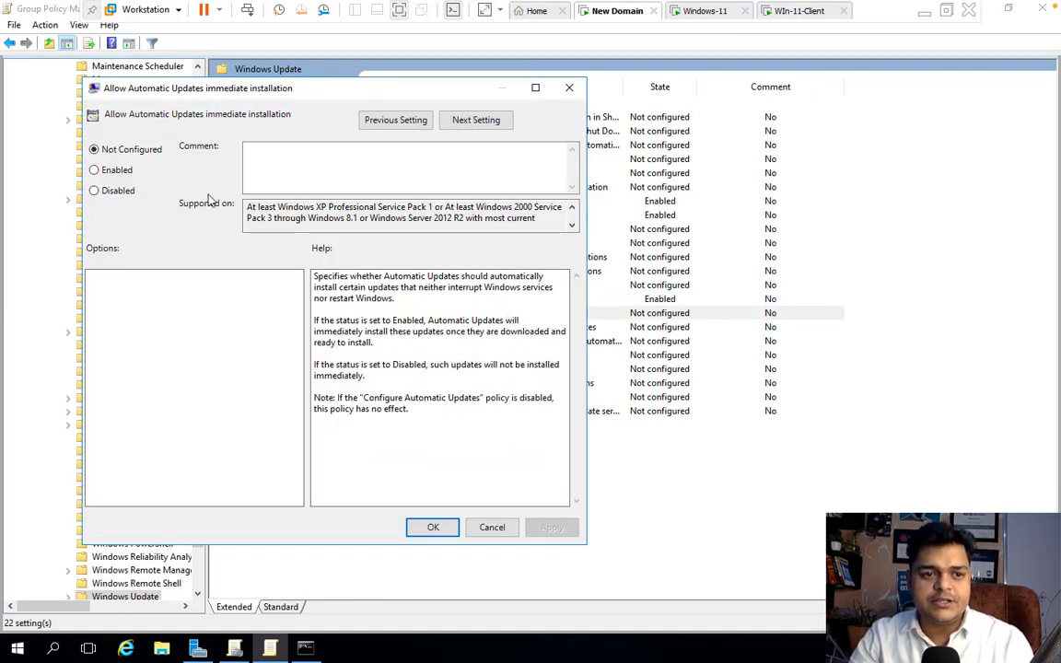
left_click(111, 172)
left_click(552, 527)
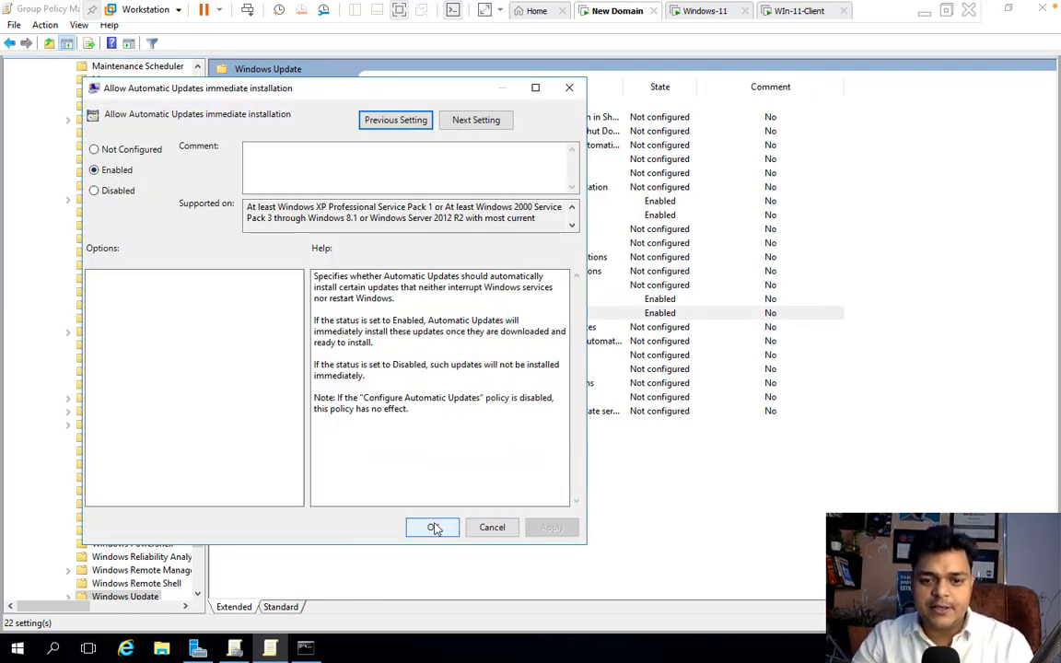
left_click(435, 527)
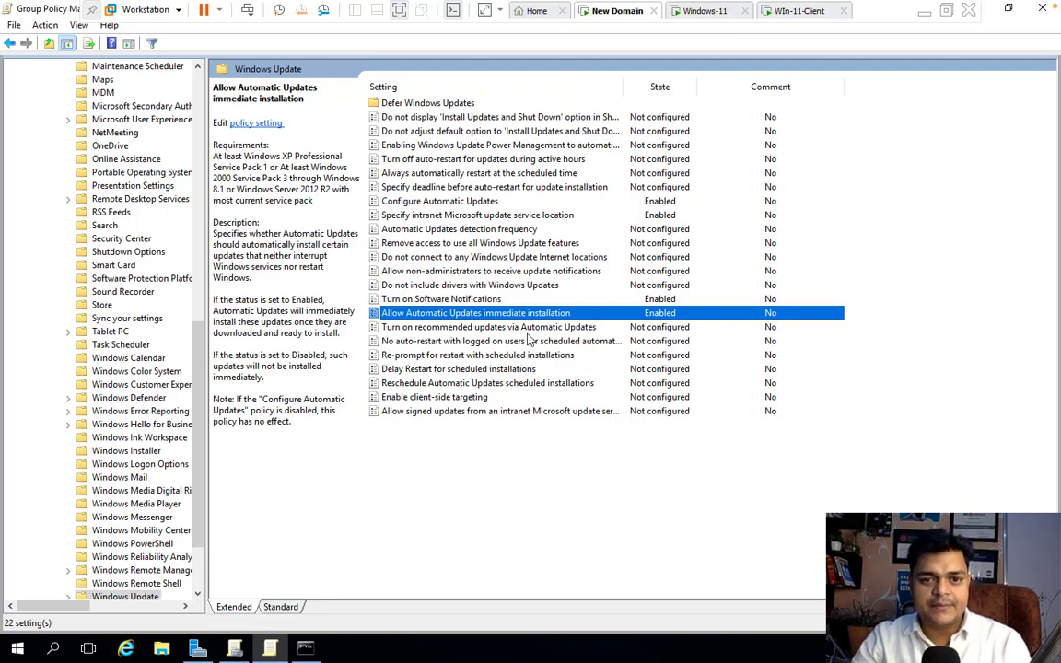
Enable Automatic Updates detection frequency with a check interval of 1 hour, save it, and close the Group Policy windows.
double_click(497, 229)
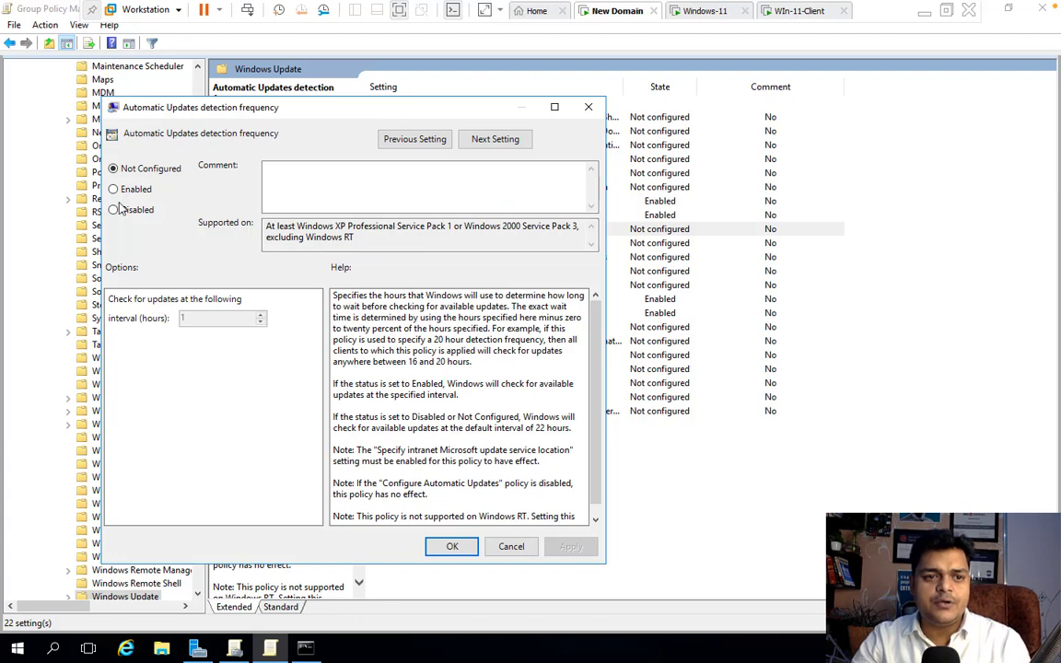
left_click(115, 189)
left_click(184, 318)
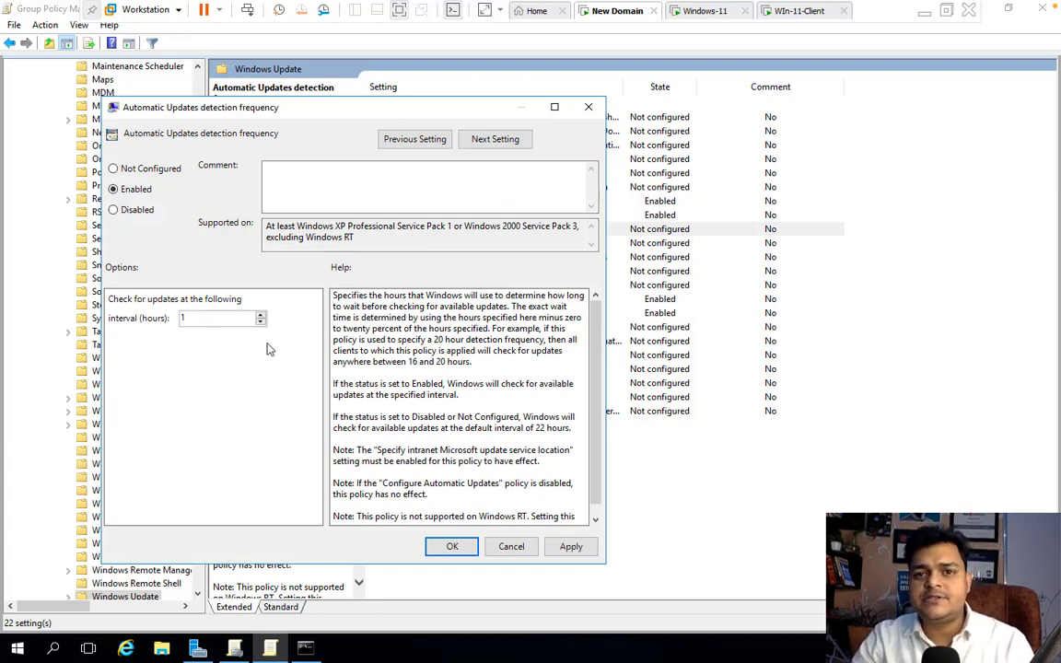
left_click(571, 547)
left_click(452, 546)
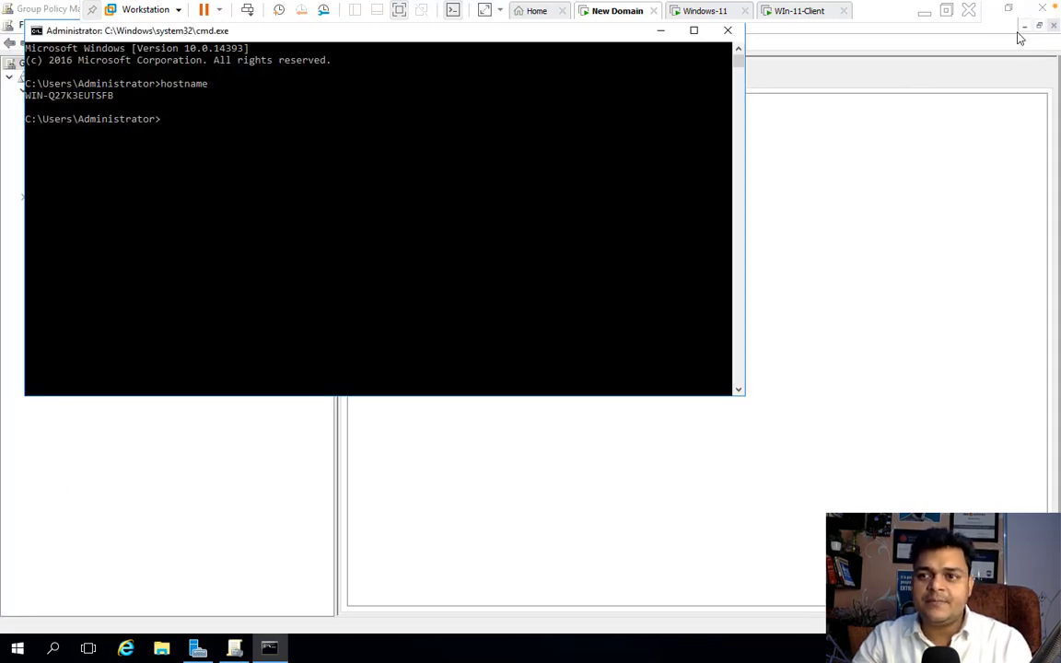
left_click(1042, 7)
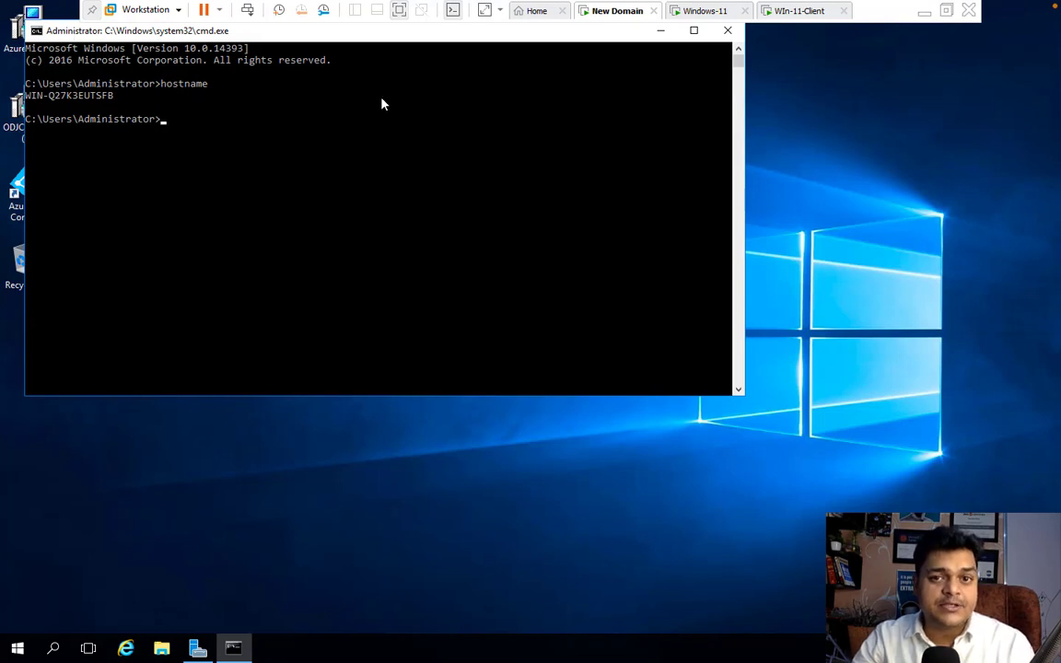
Switch to the Windows-11 virtual machine and choose Other user on its sign-in screen.
left_click_drag(352, 37, 342, 196)
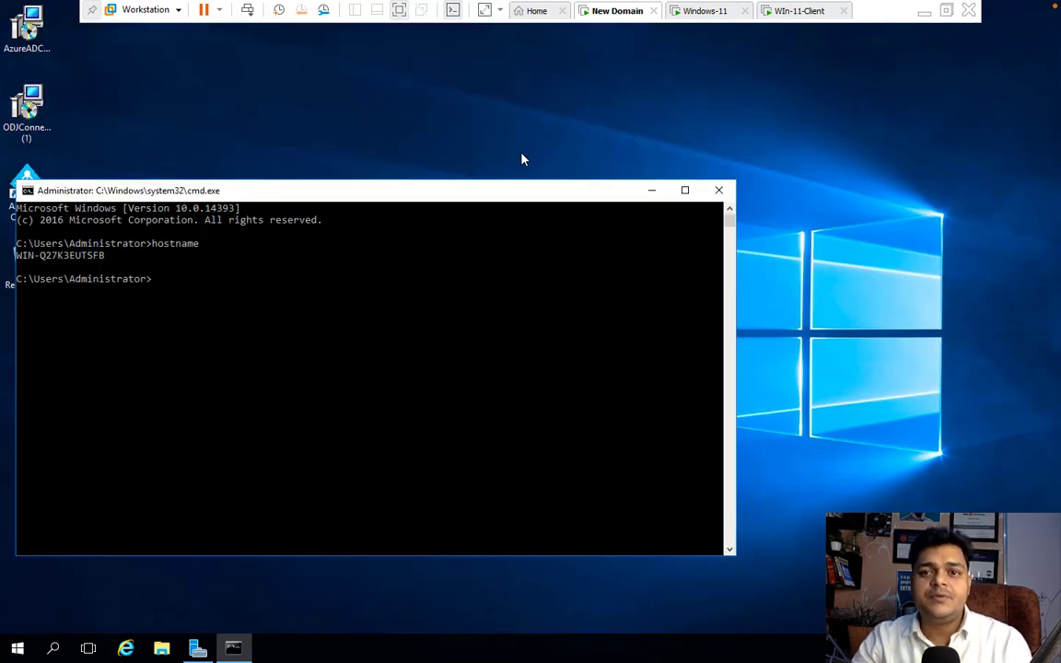
left_click(700, 12)
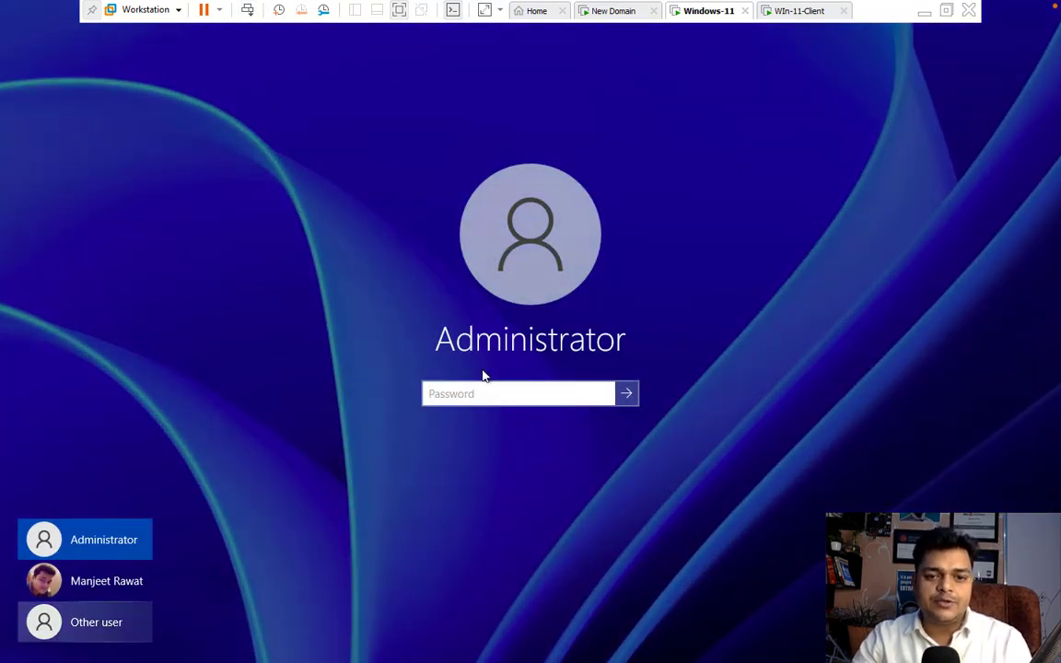
left_click(94, 629)
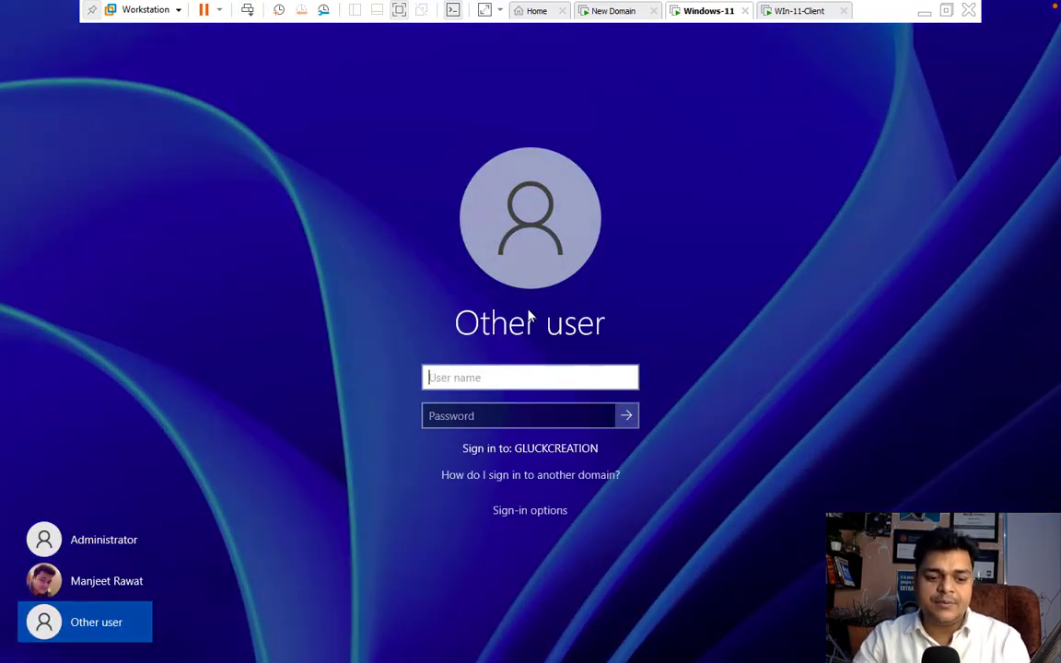
Try to sign in to the GLUCKCREATION domain as aws with the account password.
type("aws")
key("Tab")
type("*****")
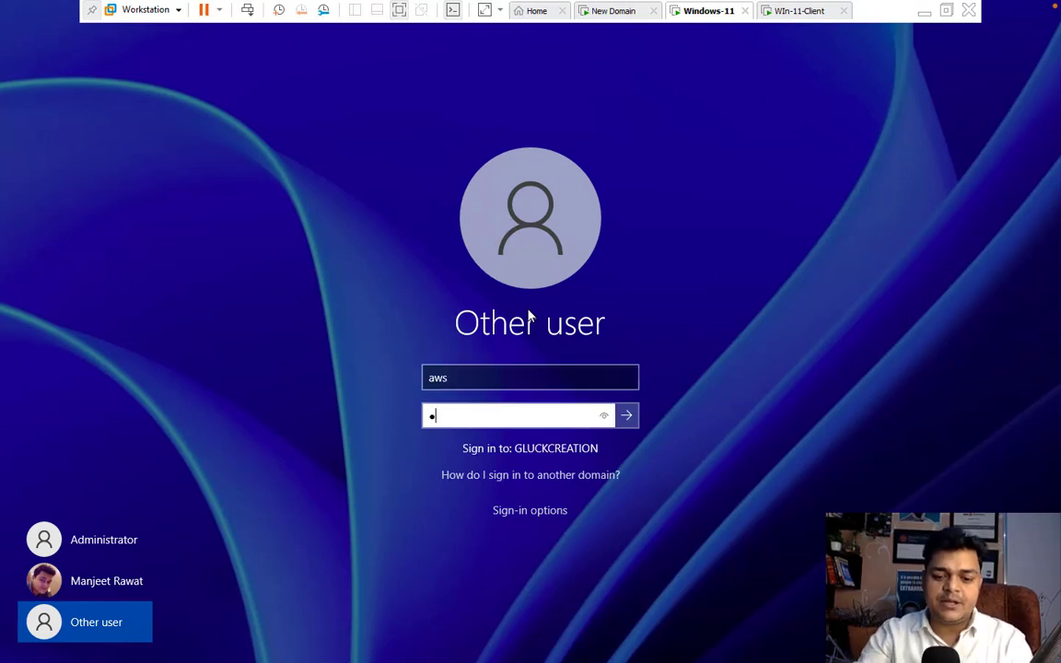
type("*********")
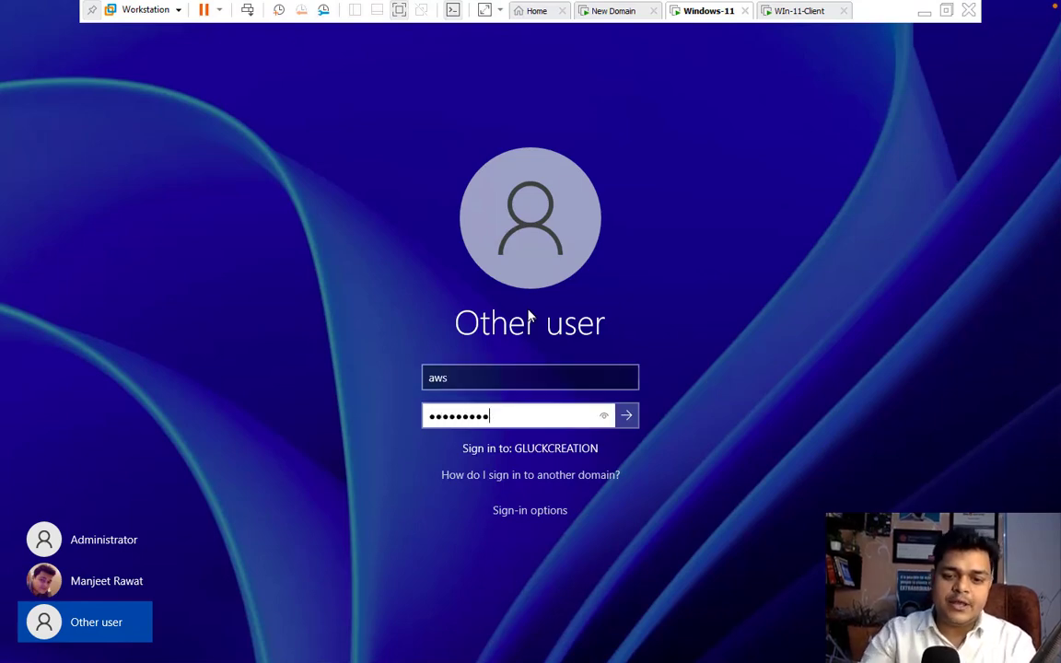
key("Return")
key("Return")
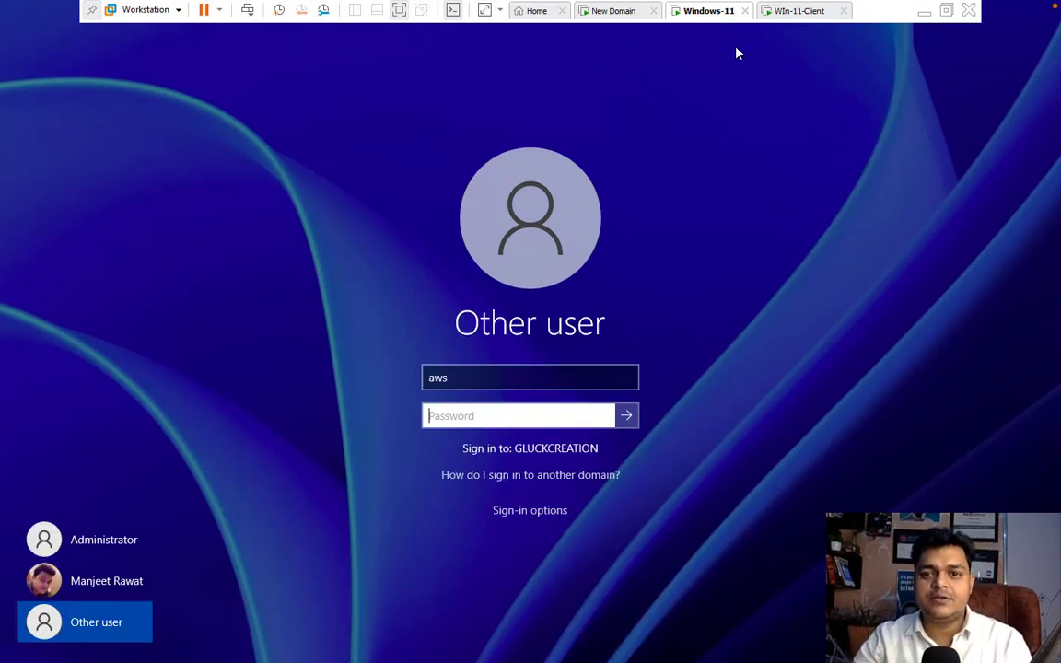
Replace the user name with azure, enter the account password, and sign in to the Windows-11 machine.
left_click_drag(493, 368, 324, 379)
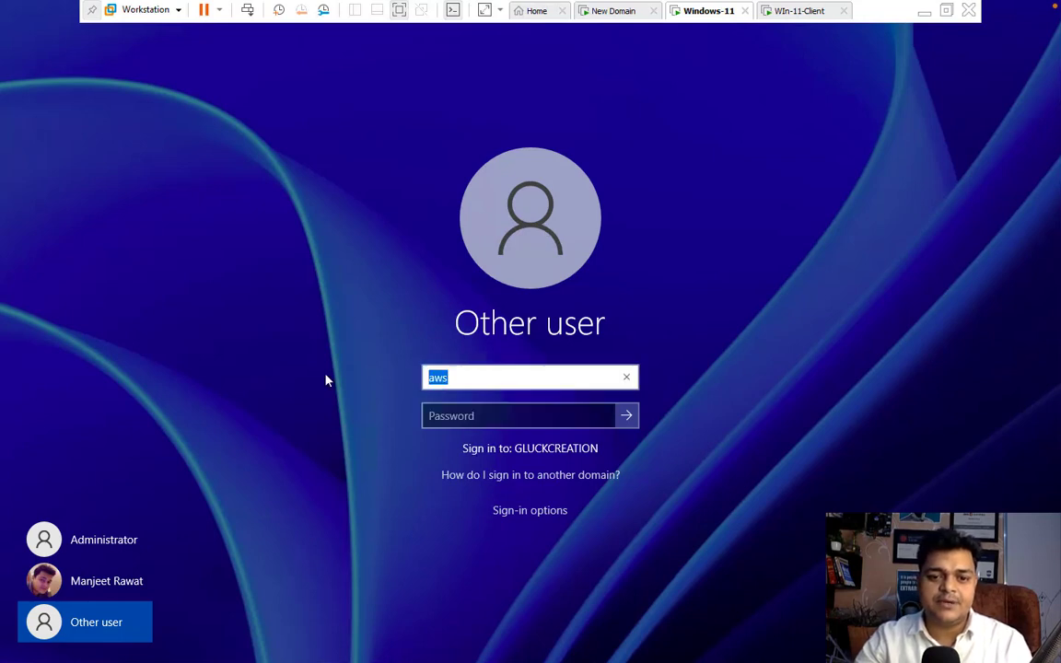
type("azure")
key("Tab")
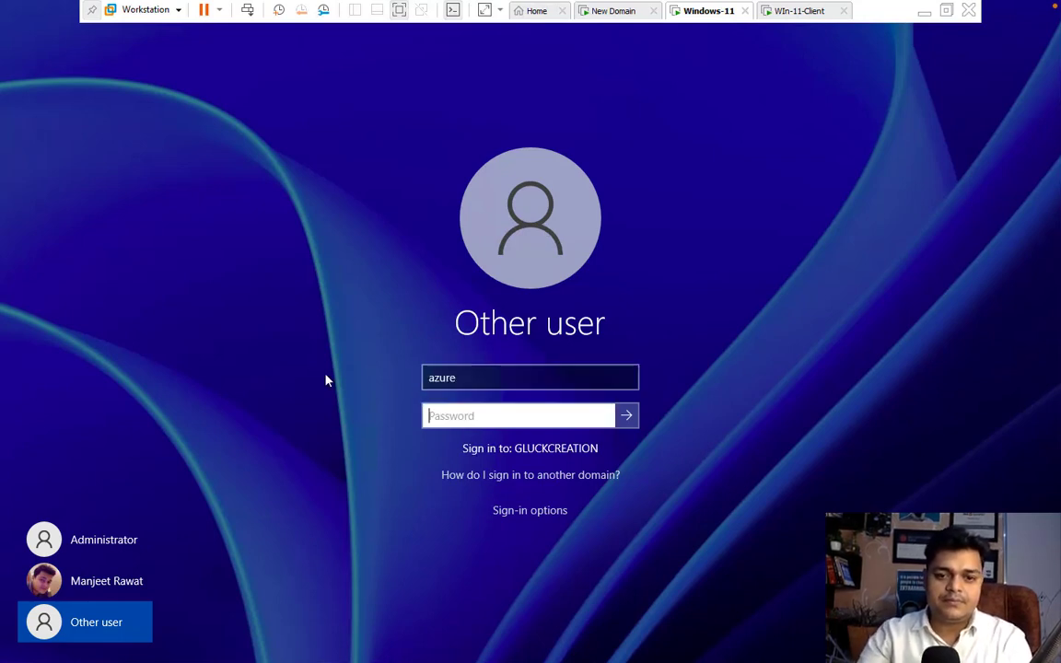
type("**********")
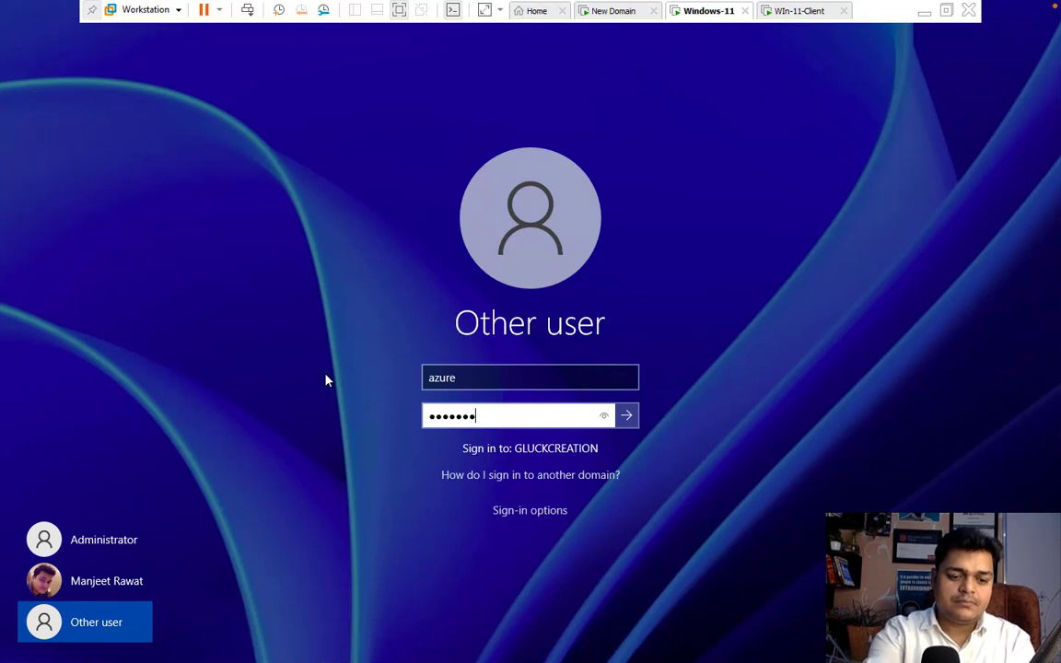
key("Return")
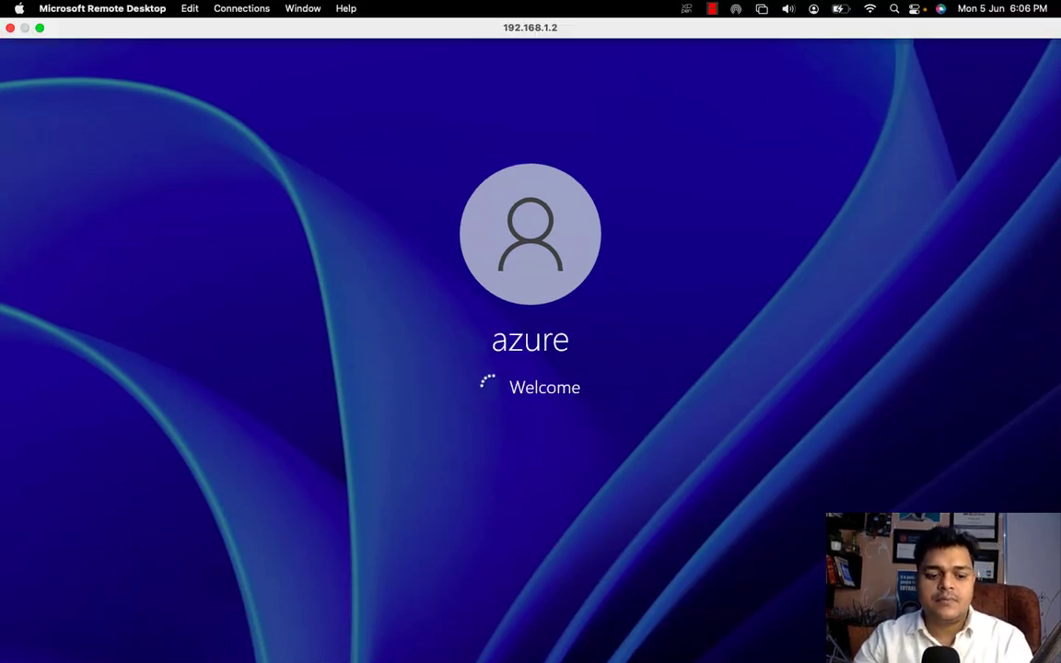
On the WIn-11-Client virtual machine, sign in as the other user azure with the account password.
left_click(795, 12)
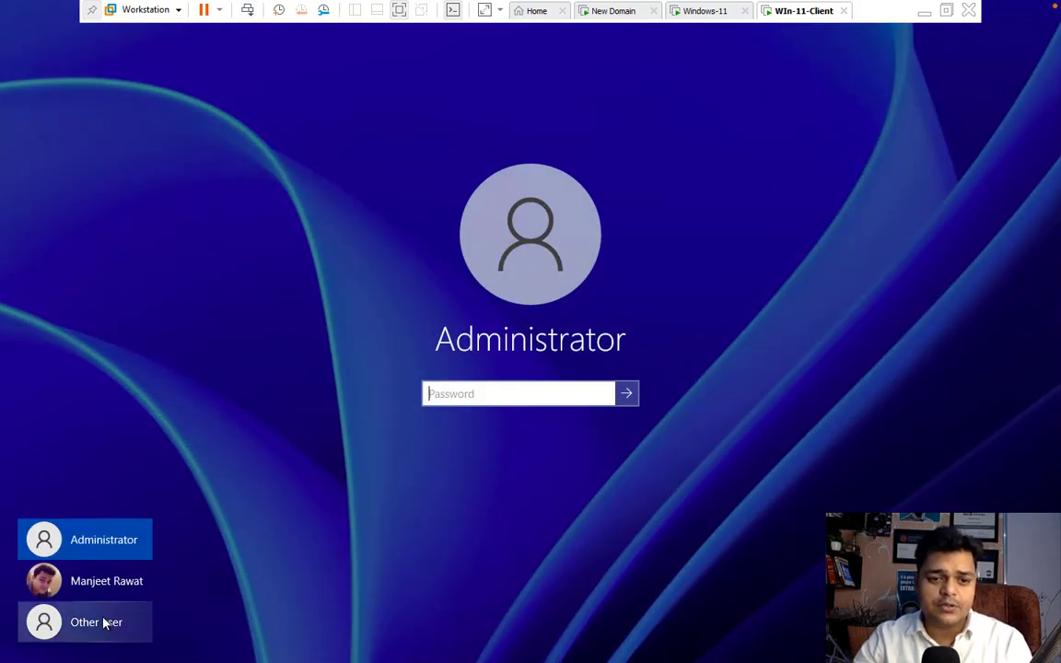
left_click(96, 627)
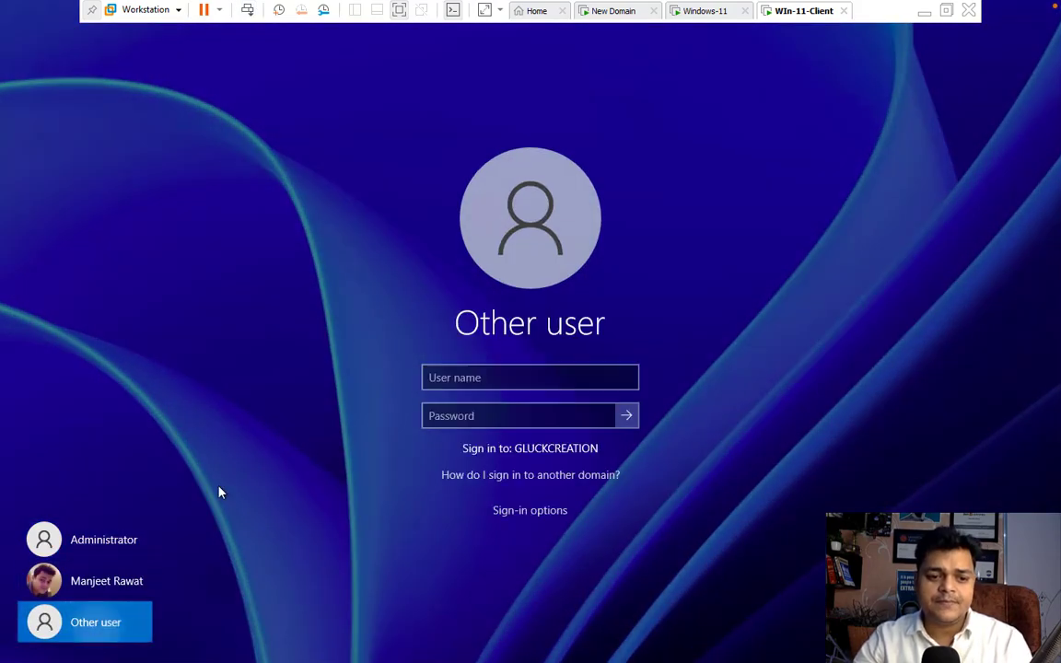
type("azure")
left_click(466, 407)
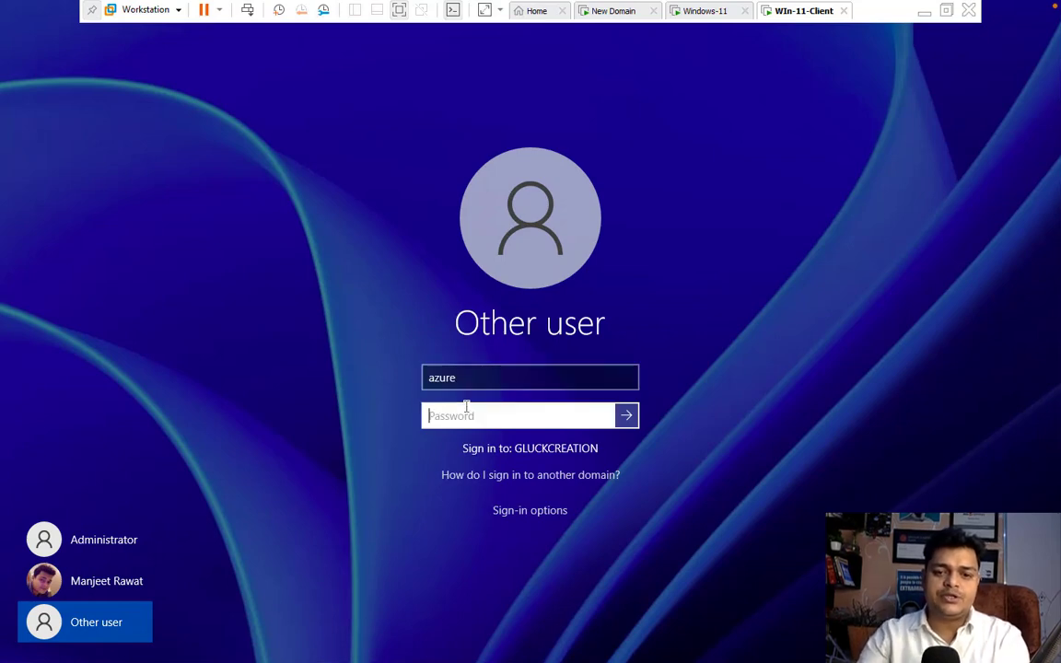
type("******")
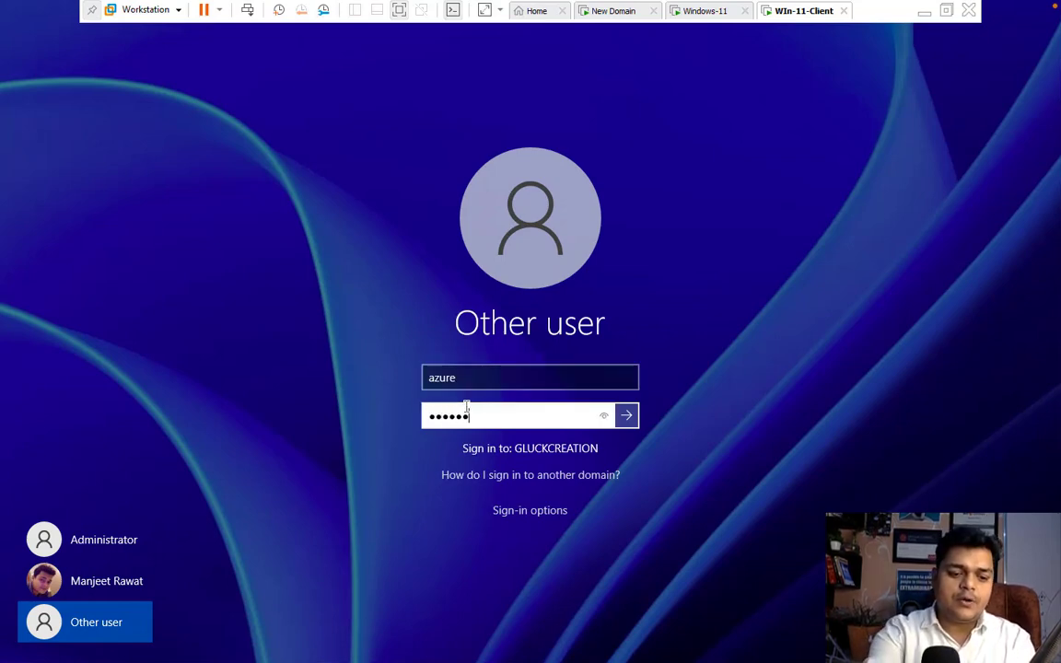
type("***")
key("Return")
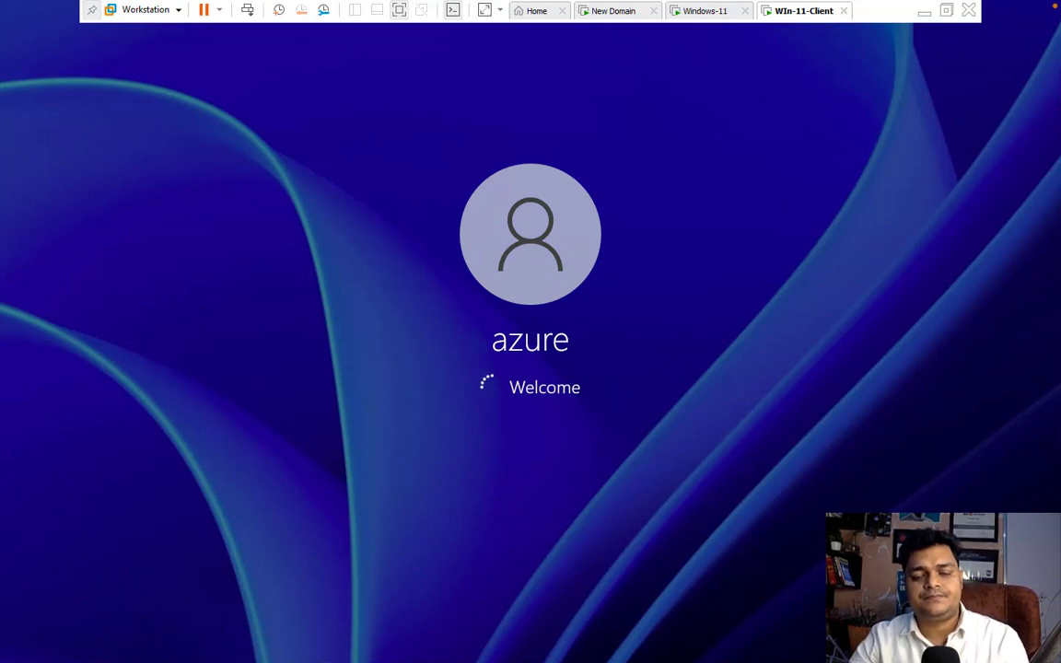
left_click(706, 15)
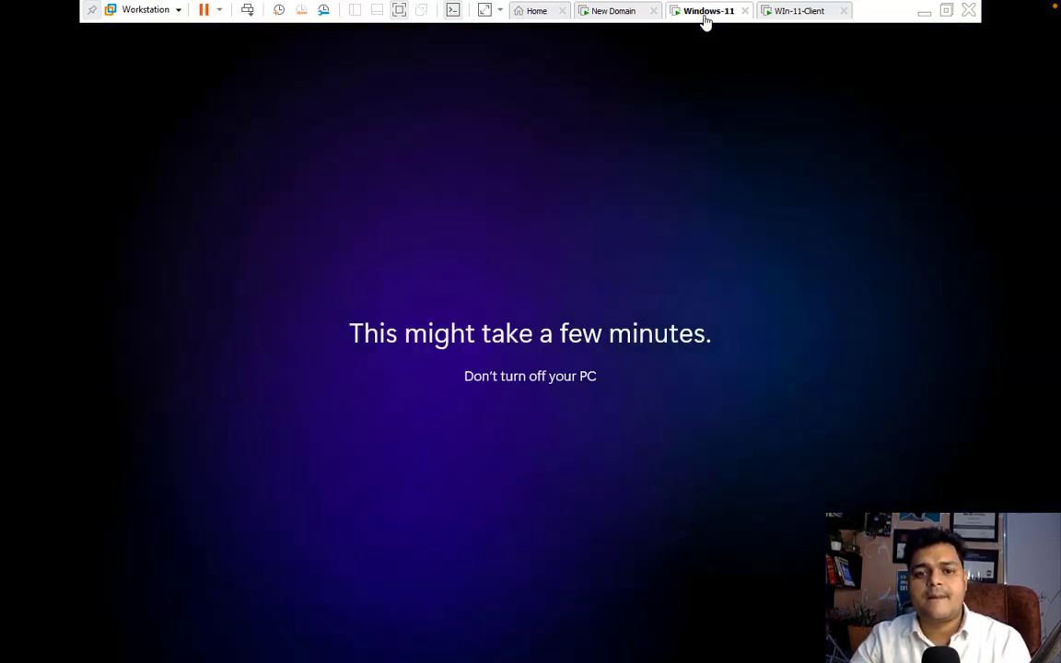
left_click(798, 16)
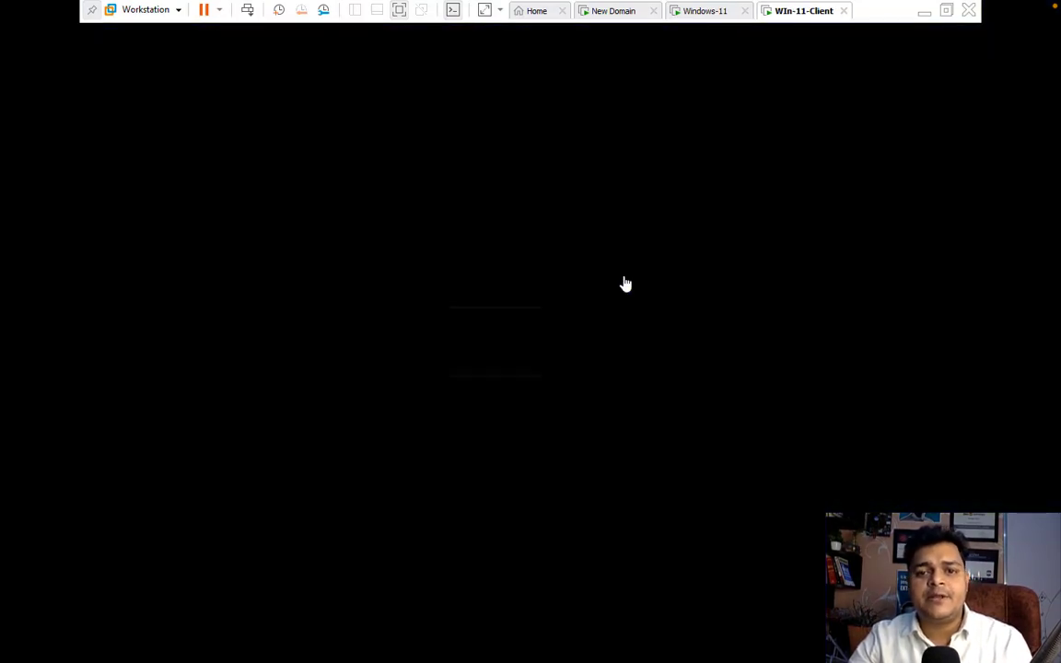
left_click(709, 13)
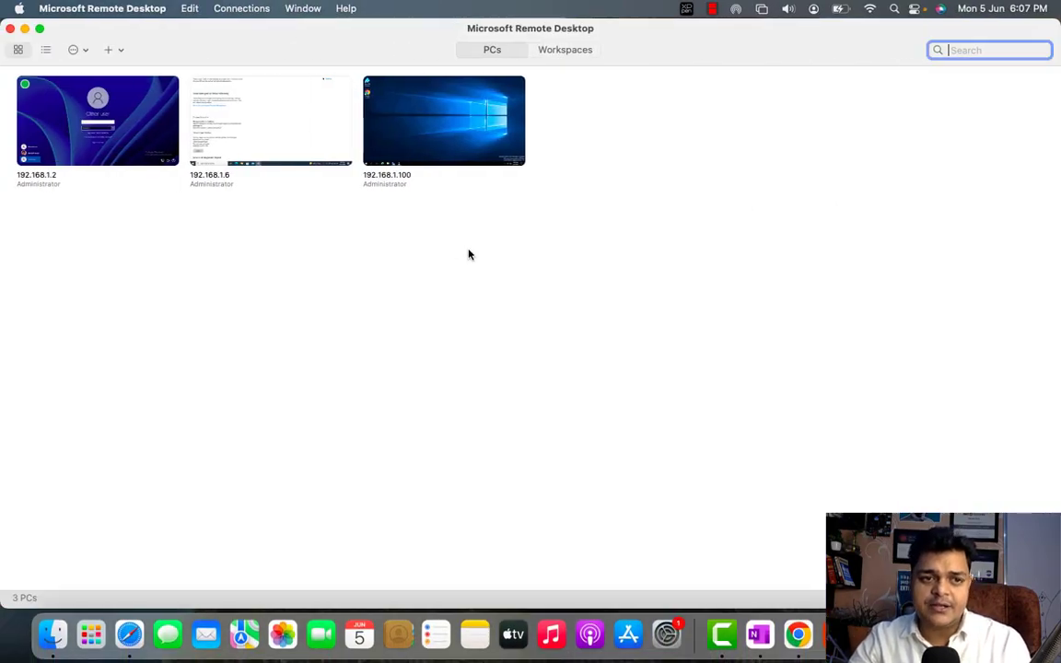
left_click(25, 28)
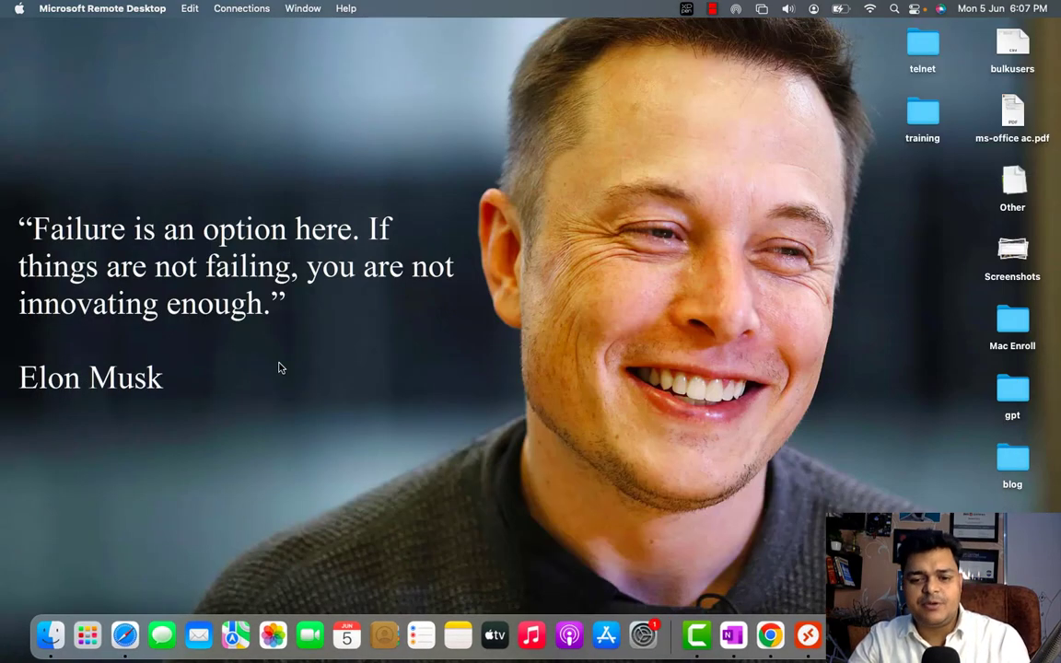
right_click(702, 636)
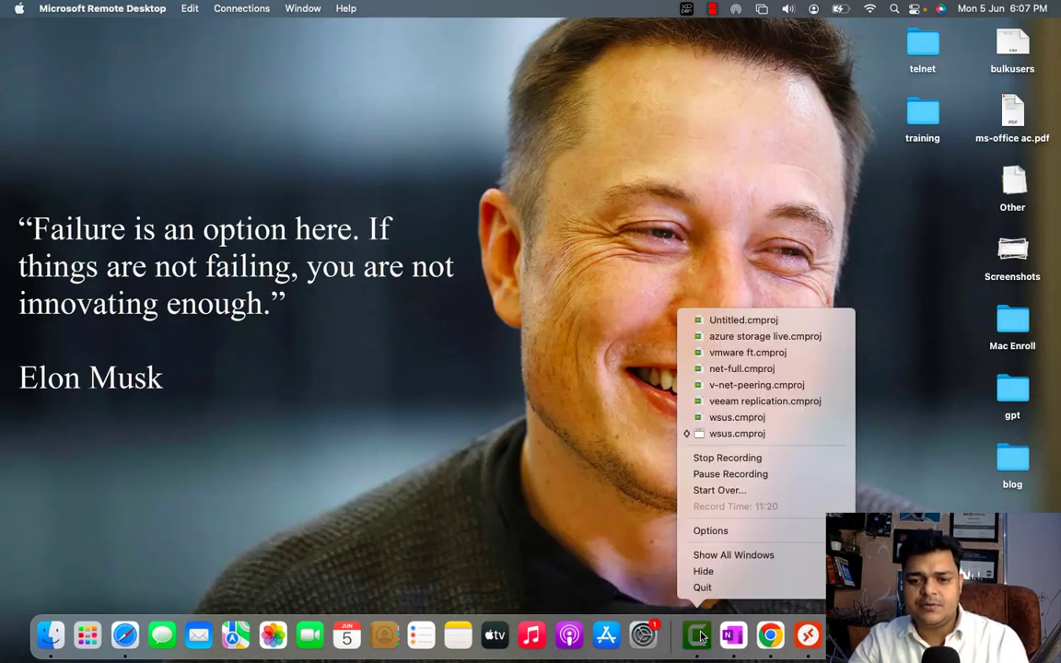
left_click(753, 475)
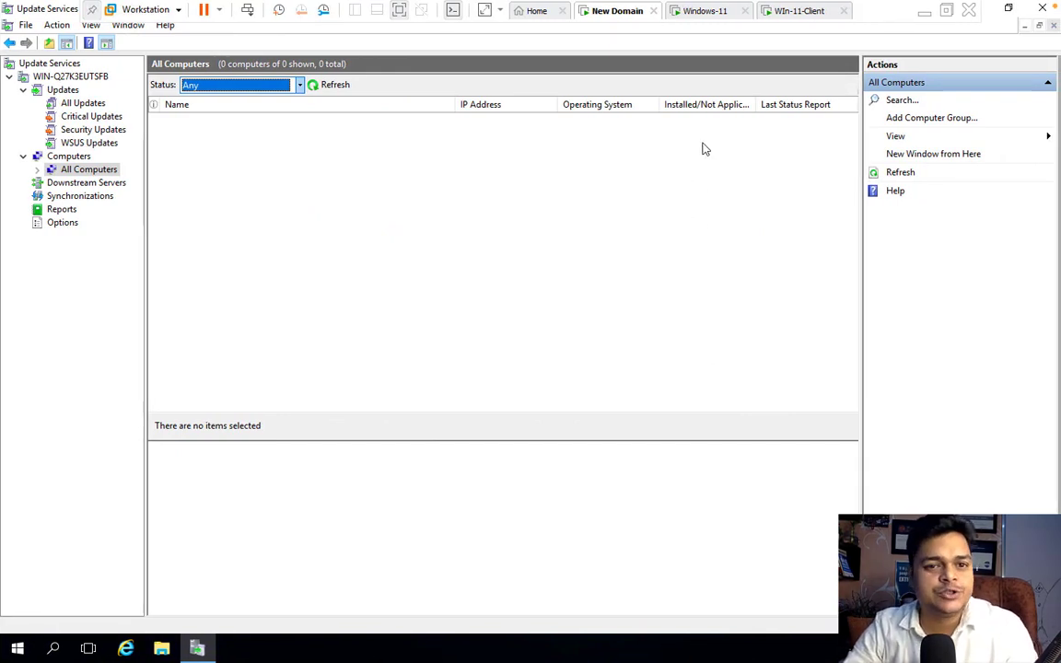
On the Windows-11 machine, open a Command Prompt through Run and execute gpupdate.
left_click(702, 12)
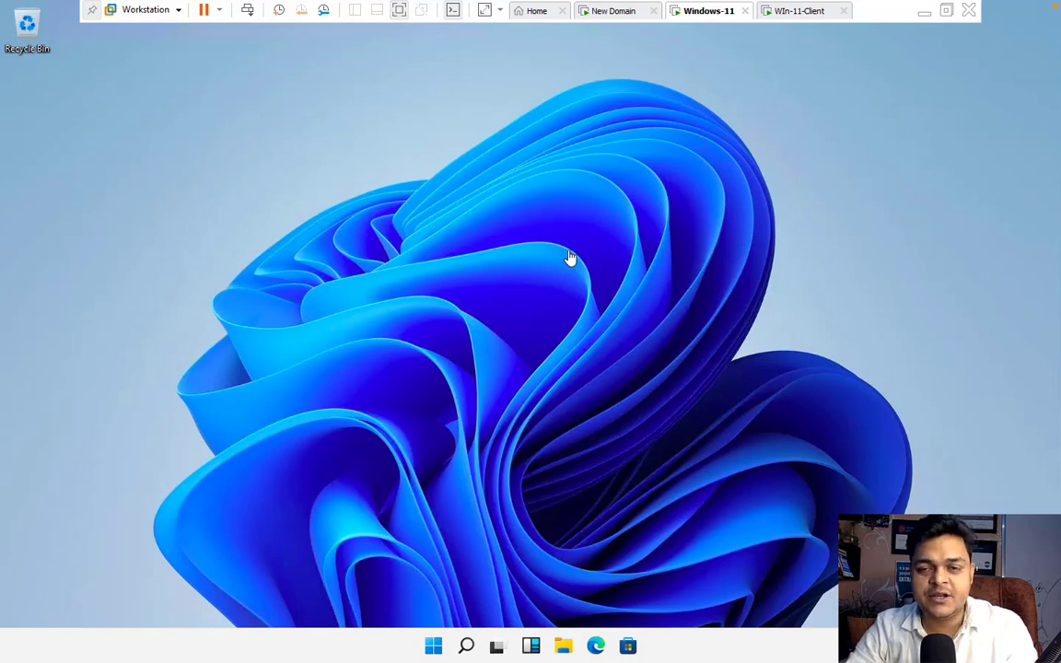
left_click(802, 12)
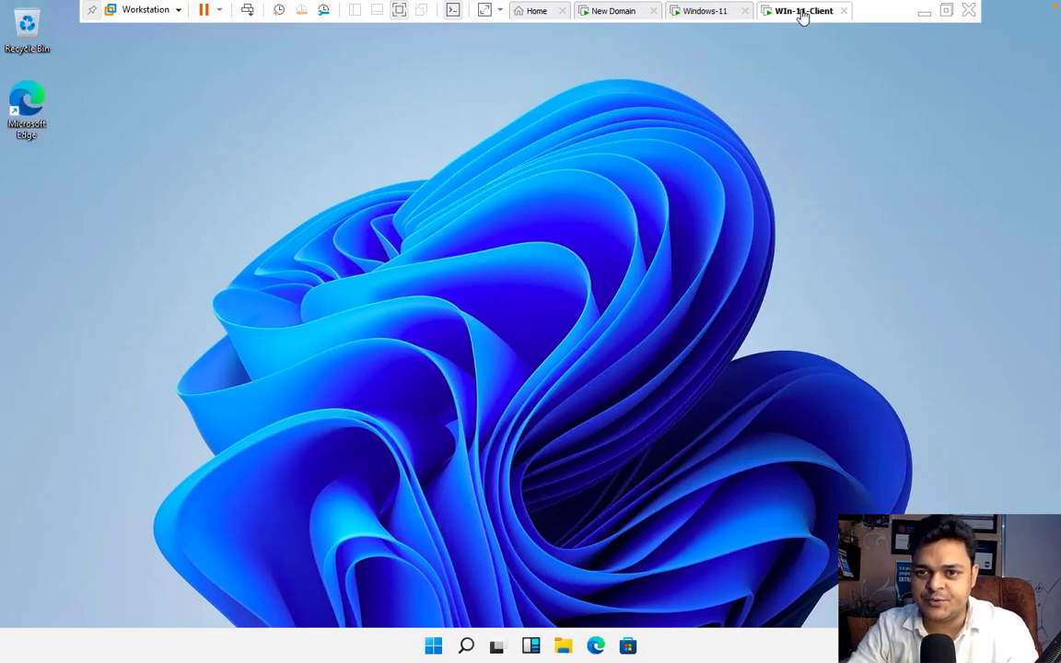
left_click(706, 13)
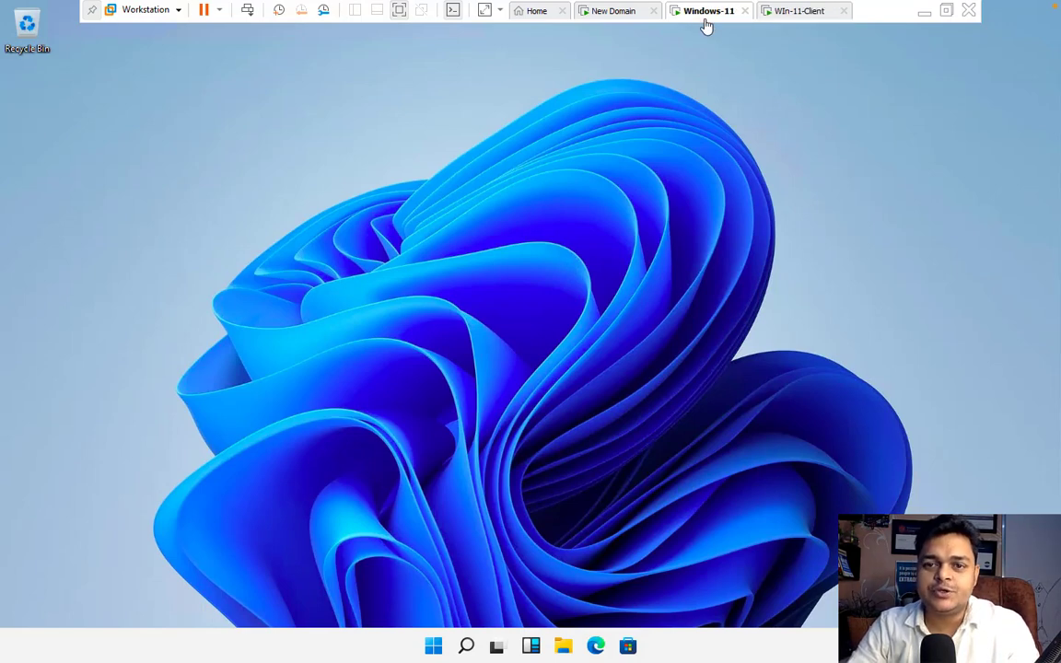
right_click(431, 652)
left_click(417, 567)
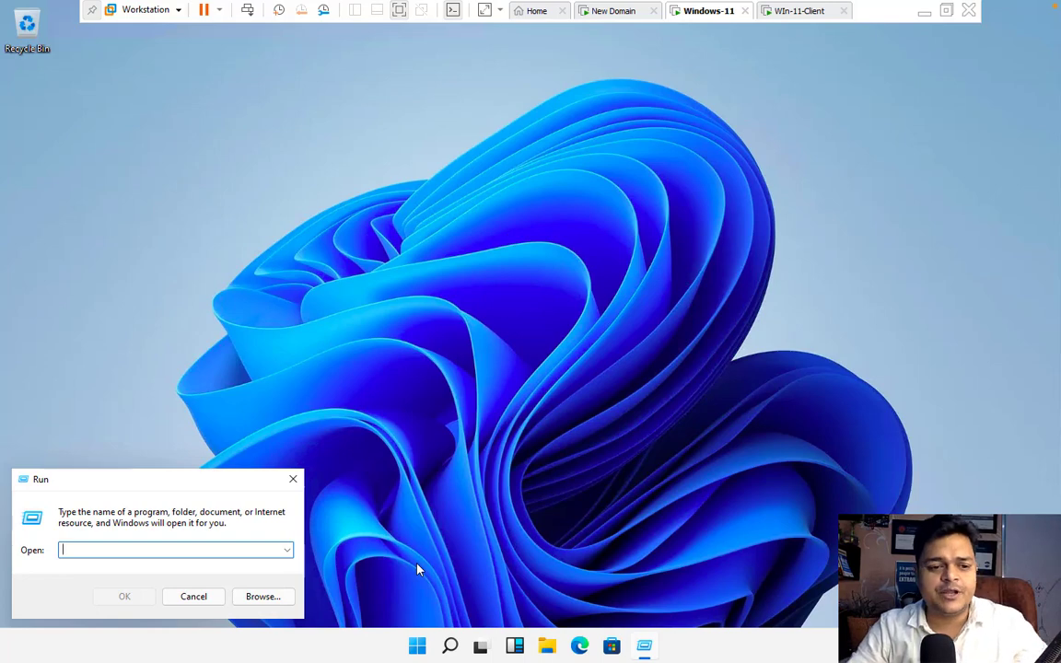
type("cmd")
key("Return")
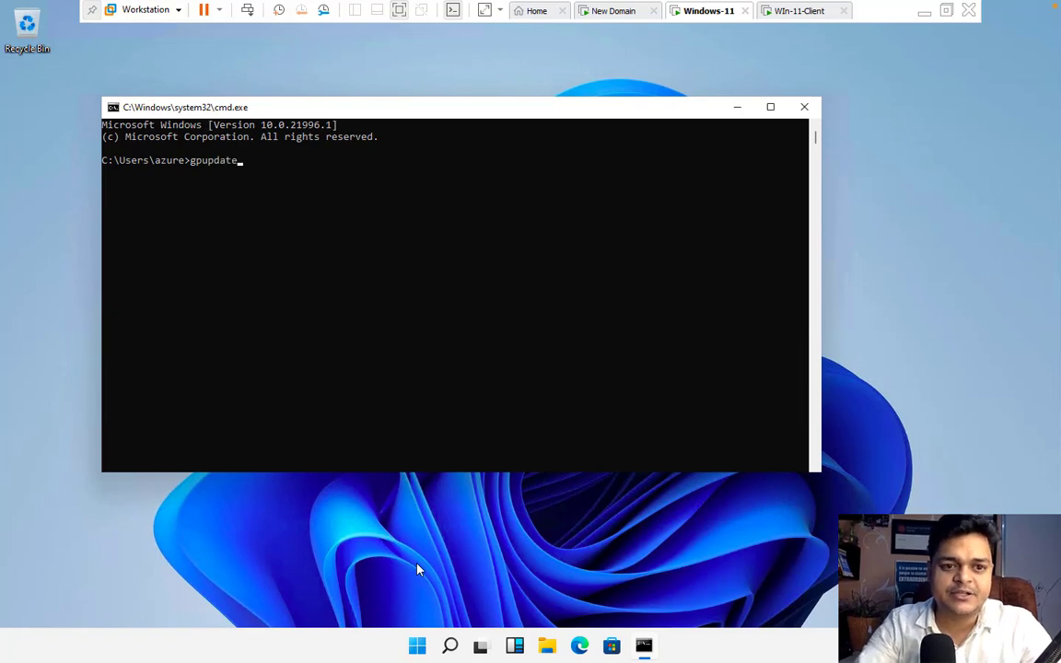
key("Return")
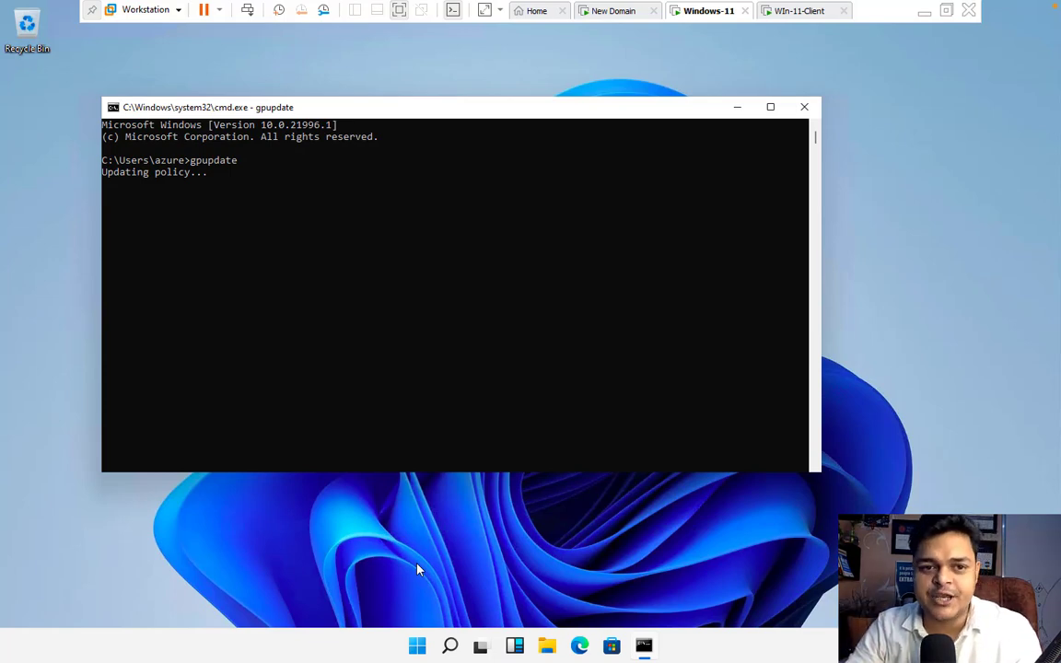
On the WIn-11-Client machine, open a Command Prompt through Run and execute gpupdate.
left_click(802, 11)
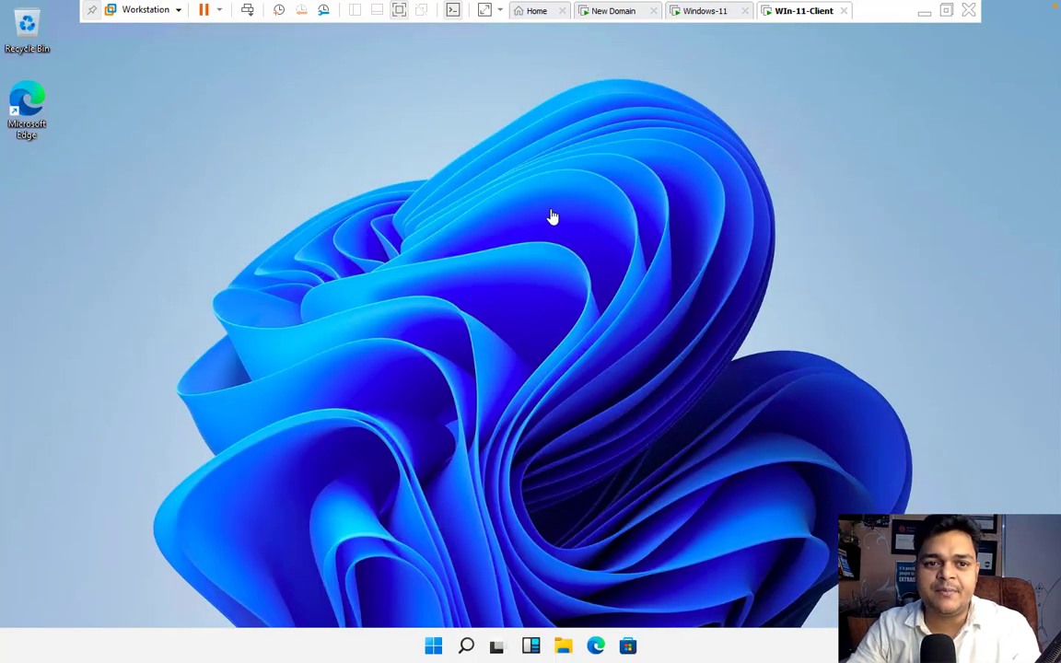
key("super+r")
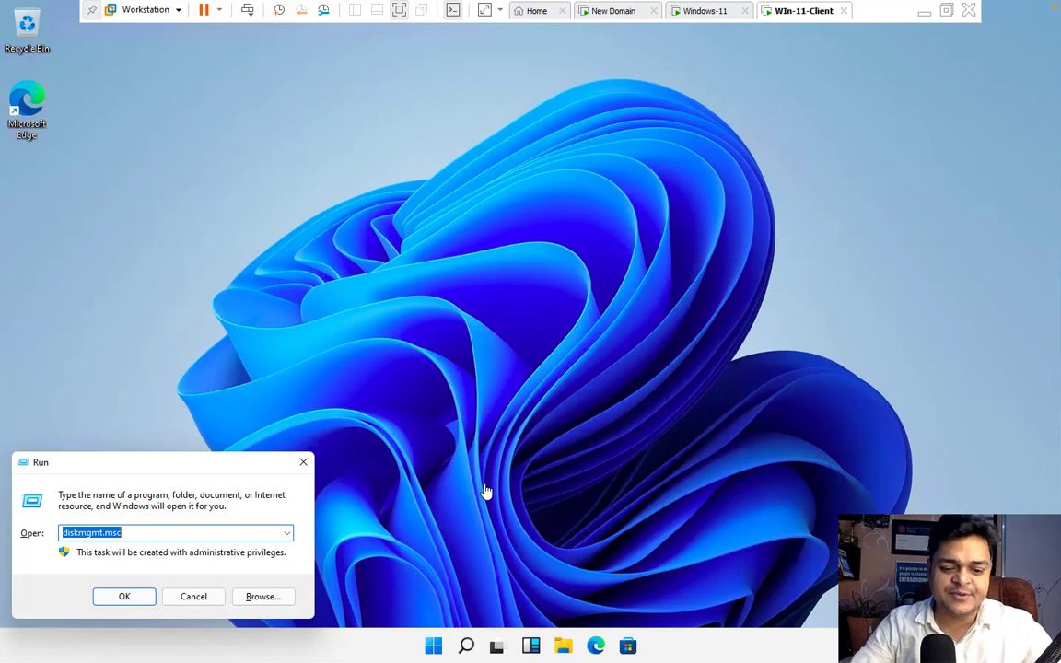
type("cmd")
key("Return")
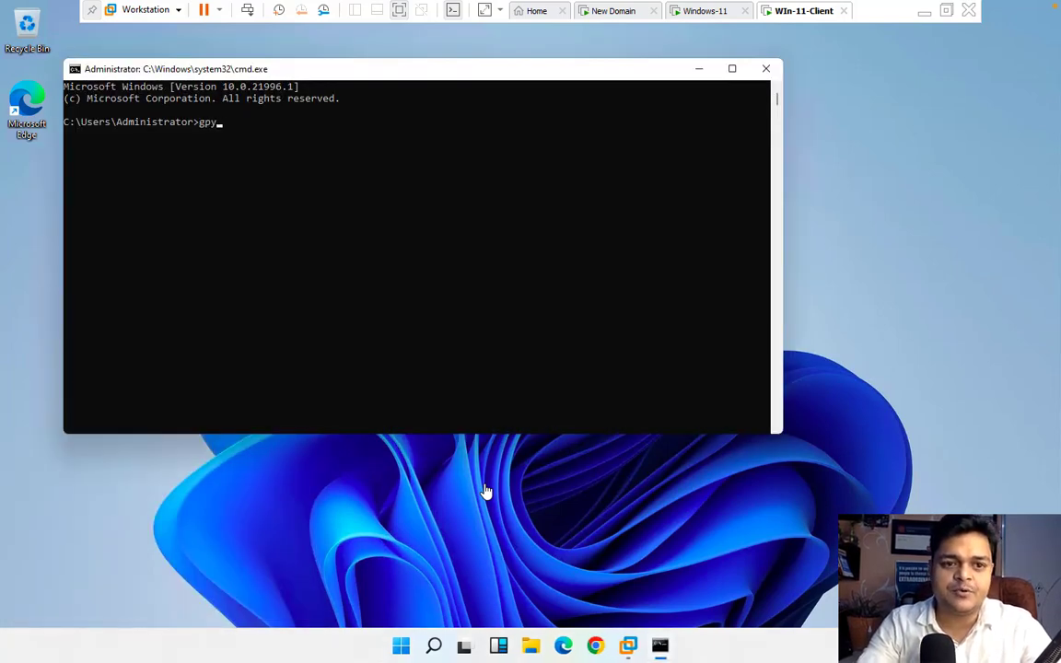
type("gpu")
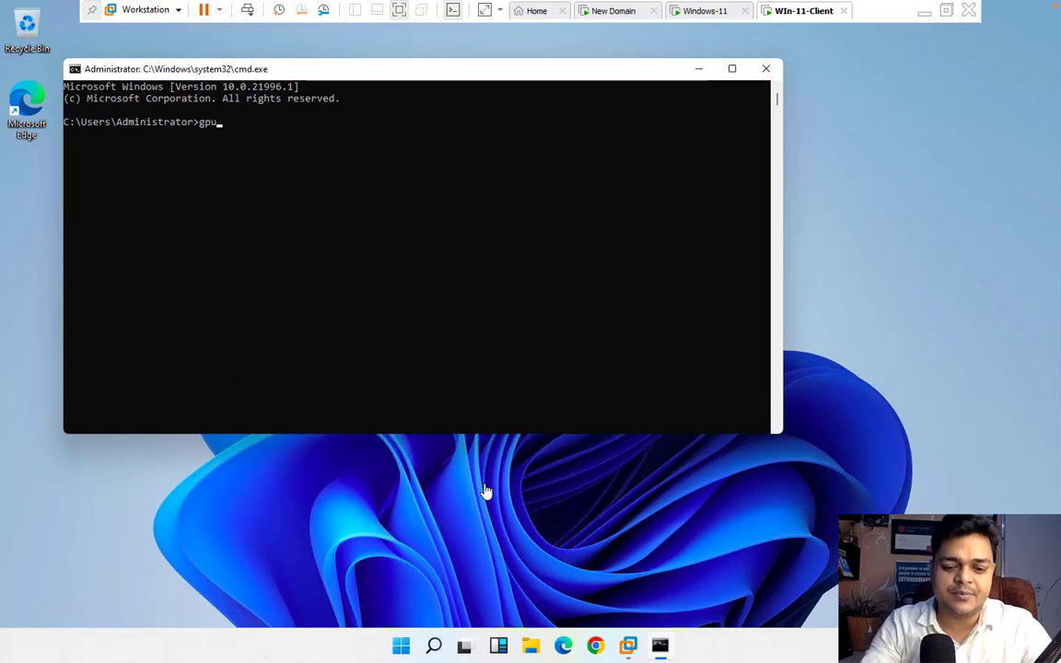
type("pdate")
key("Return")
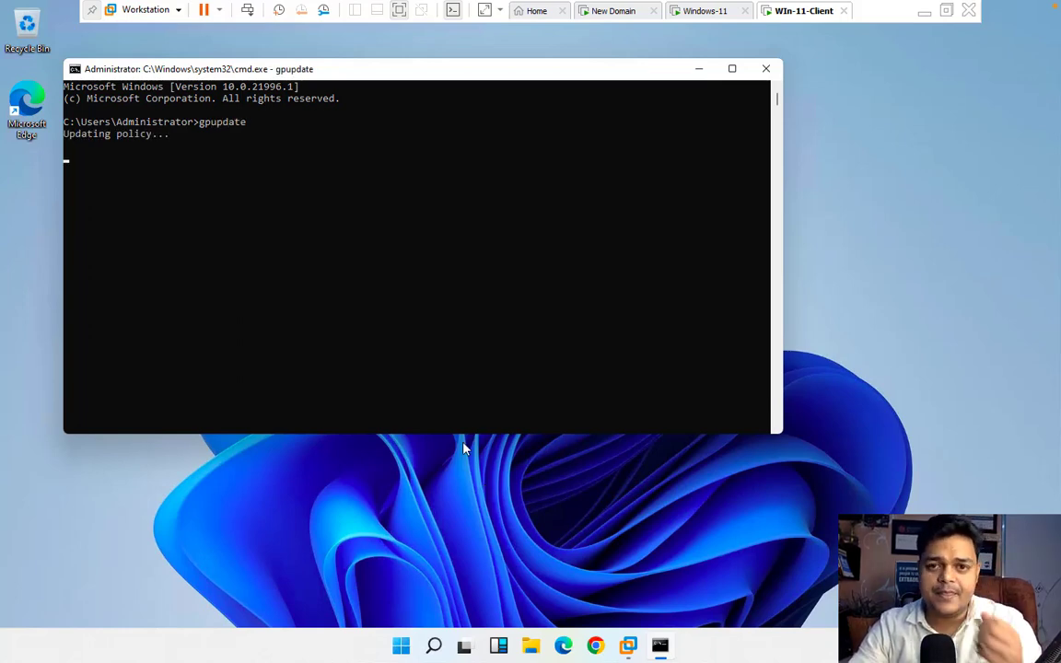
Check the policy update on both Windows 11 clients and return to the WSUS computer list on New Domain.
left_click(710, 15)
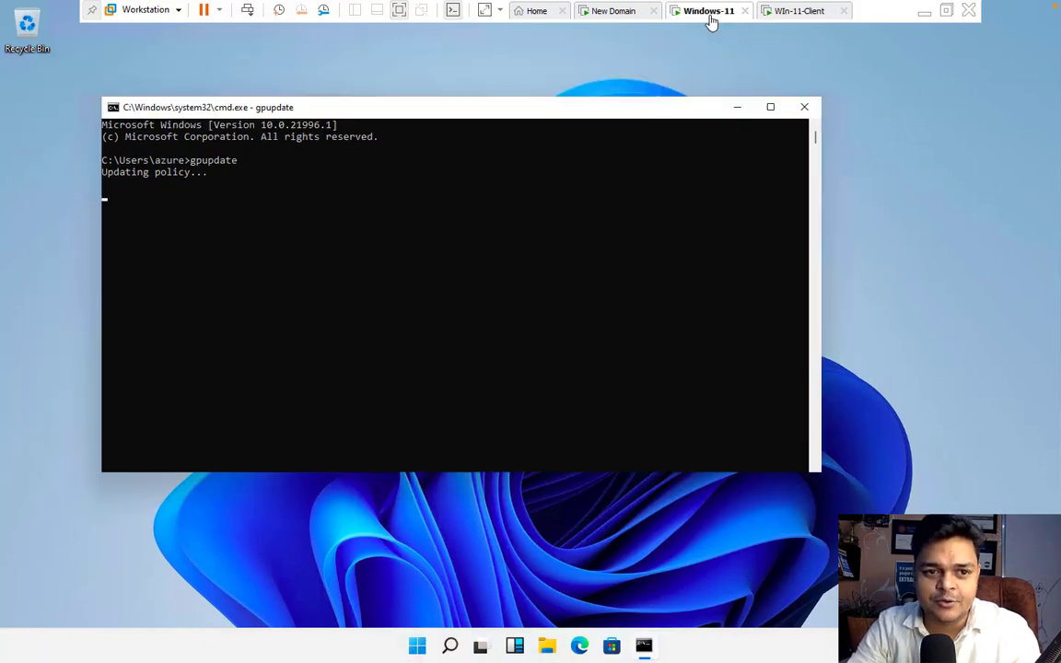
left_click(797, 12)
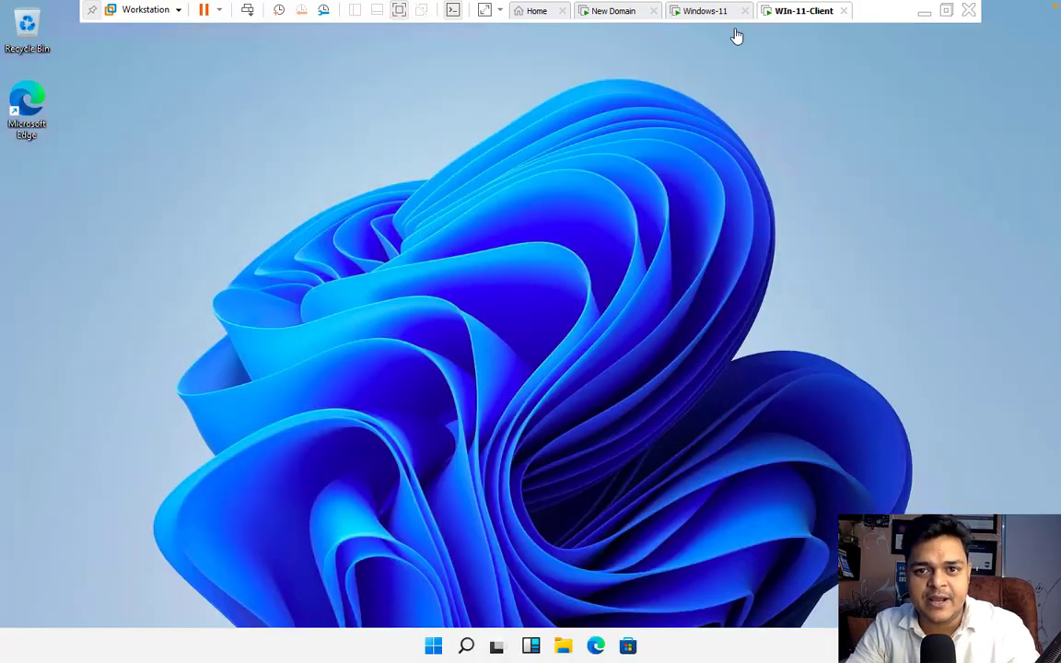
left_click(611, 10)
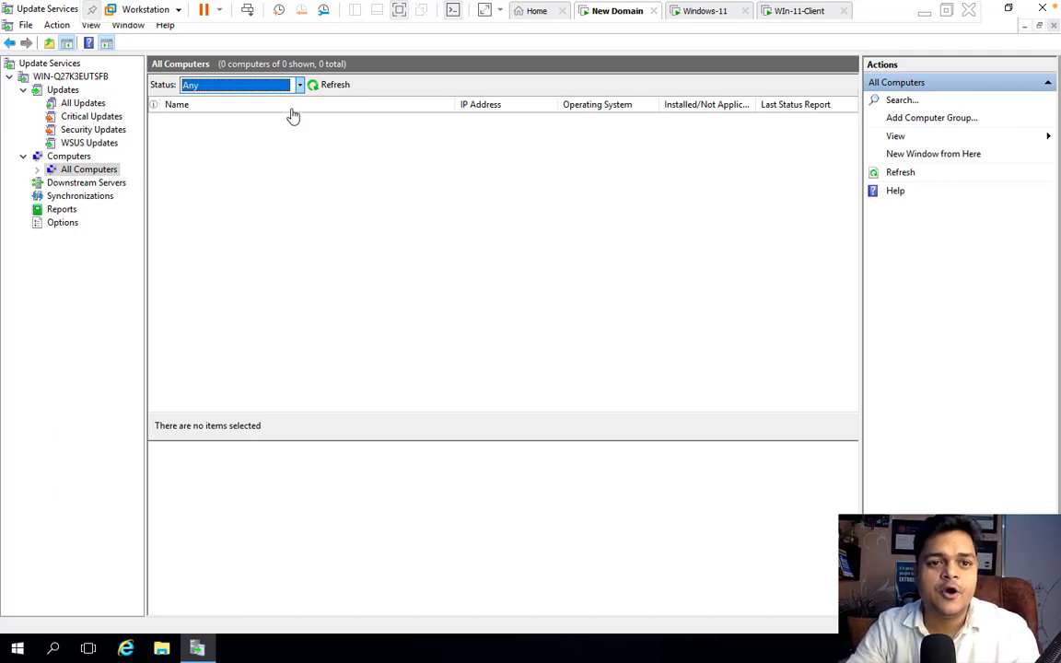
Open the Unassigned Computers group under All Computers in WSUS, refresh its list, and switch to the Windows-11 machine.
left_click(37, 170)
left_click(87, 183)
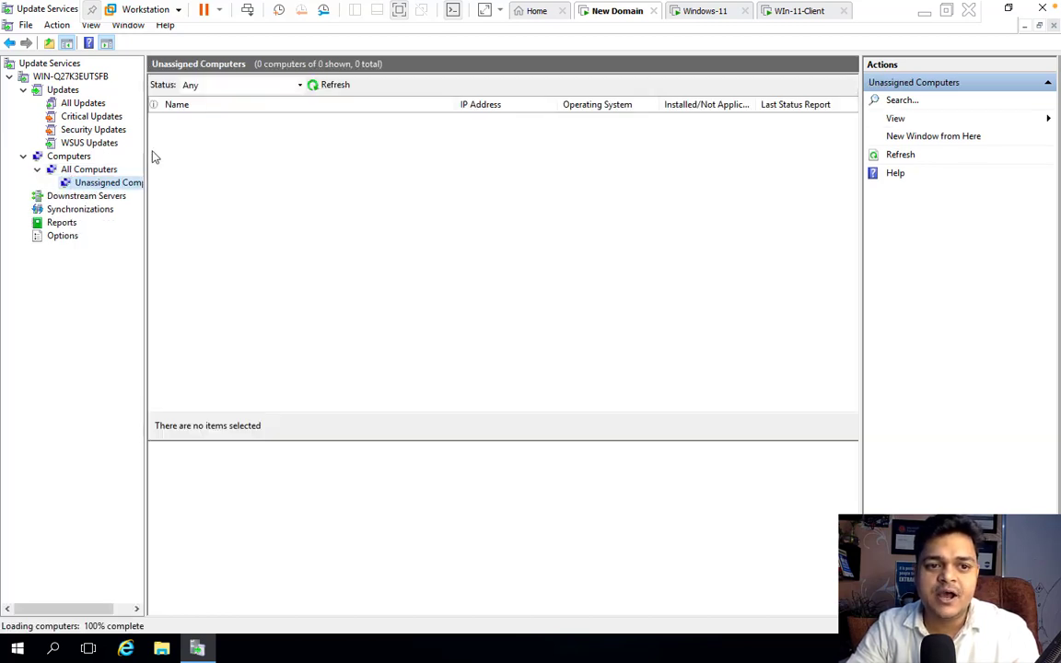
left_click_drag(145, 145, 226, 157)
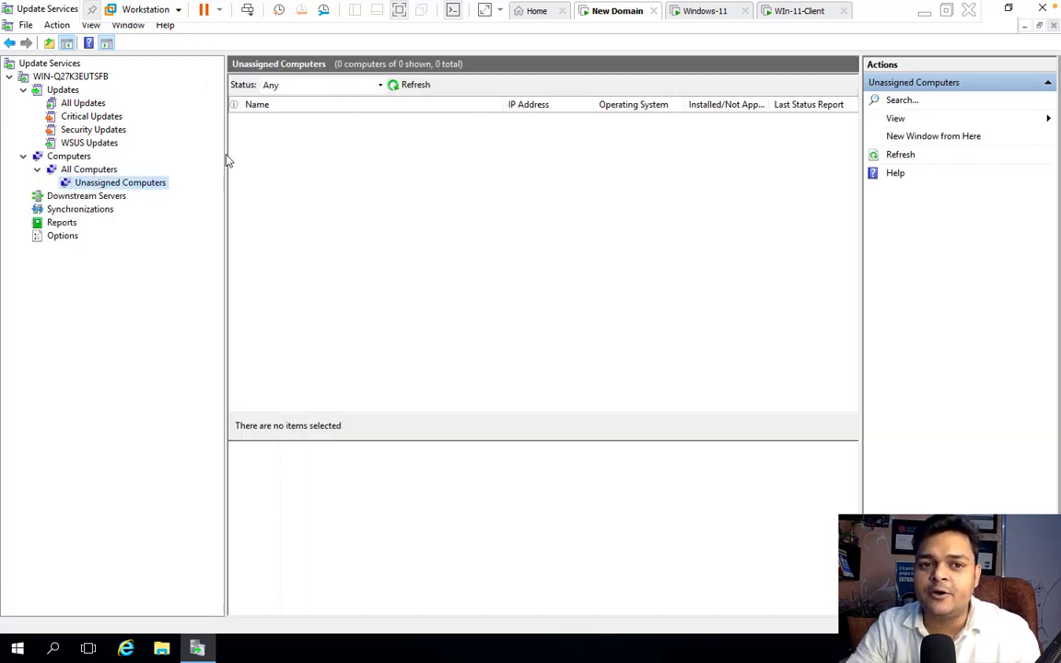
left_click(407, 84)
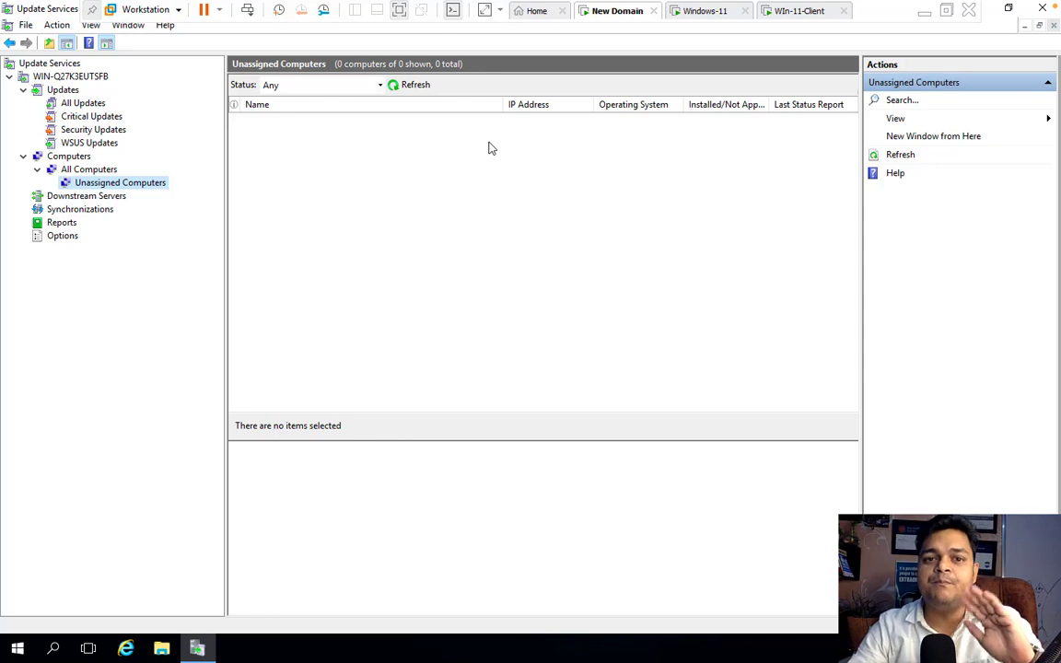
left_click_drag(503, 102, 432, 102)
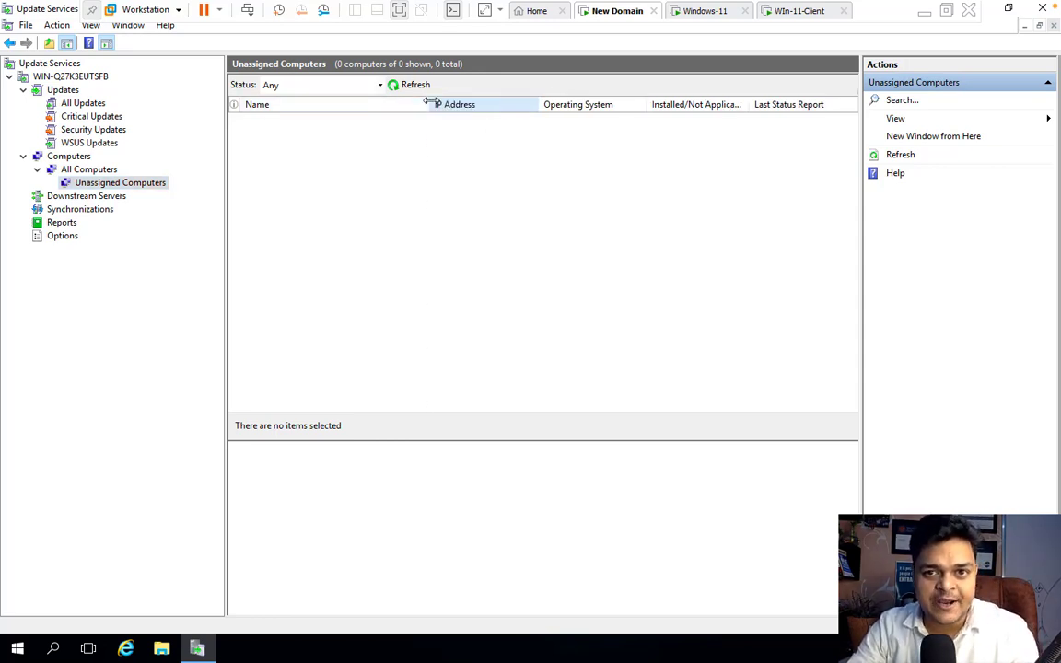
left_click(705, 13)
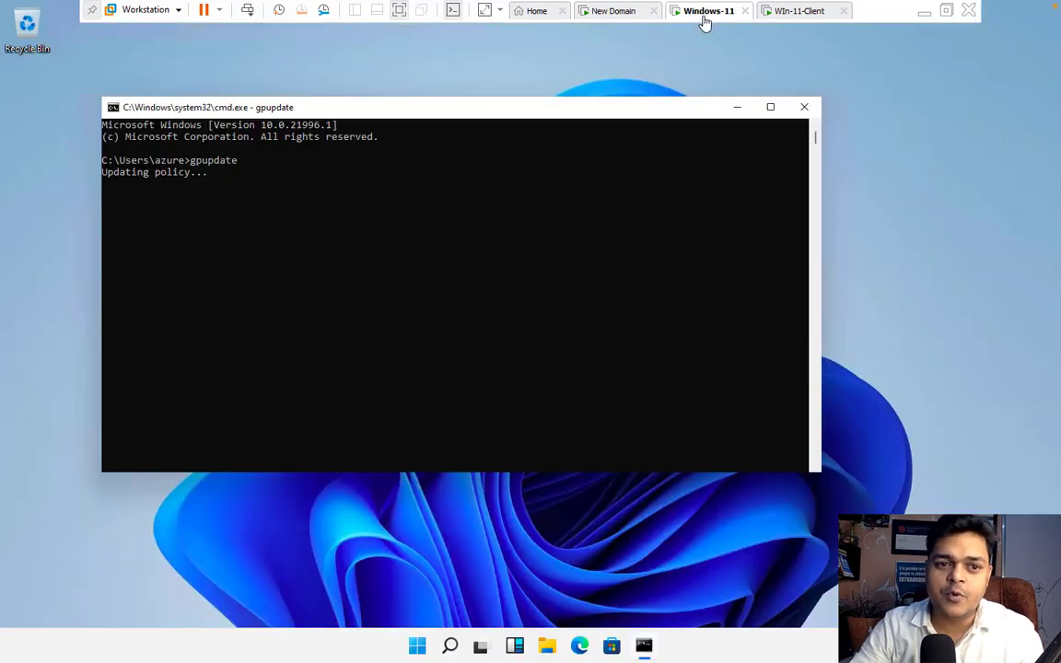
key("super+r")
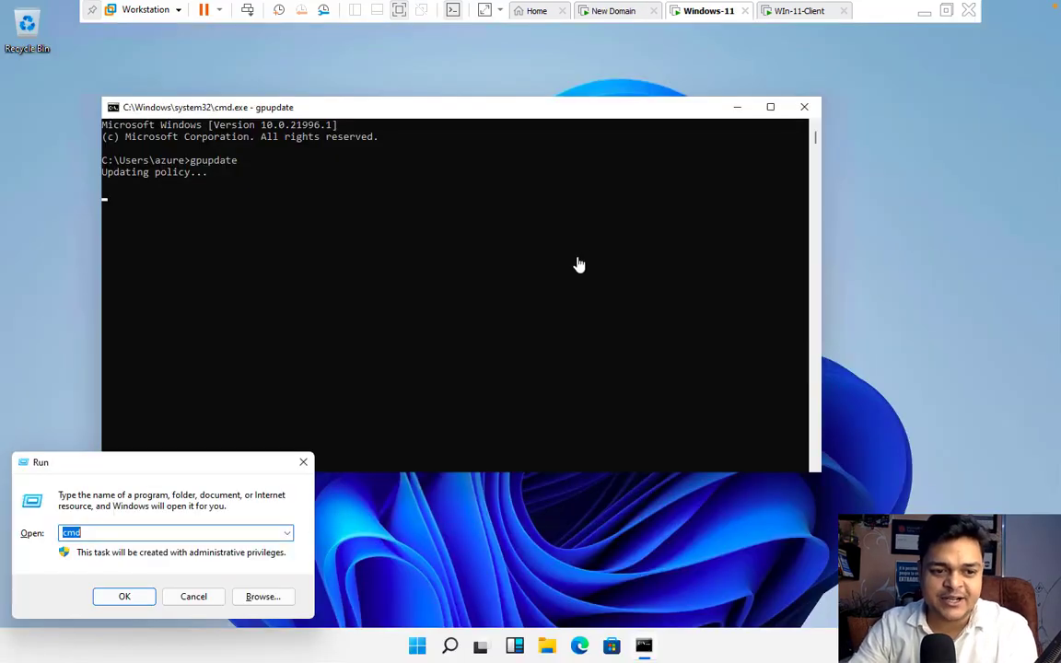
key("Return")
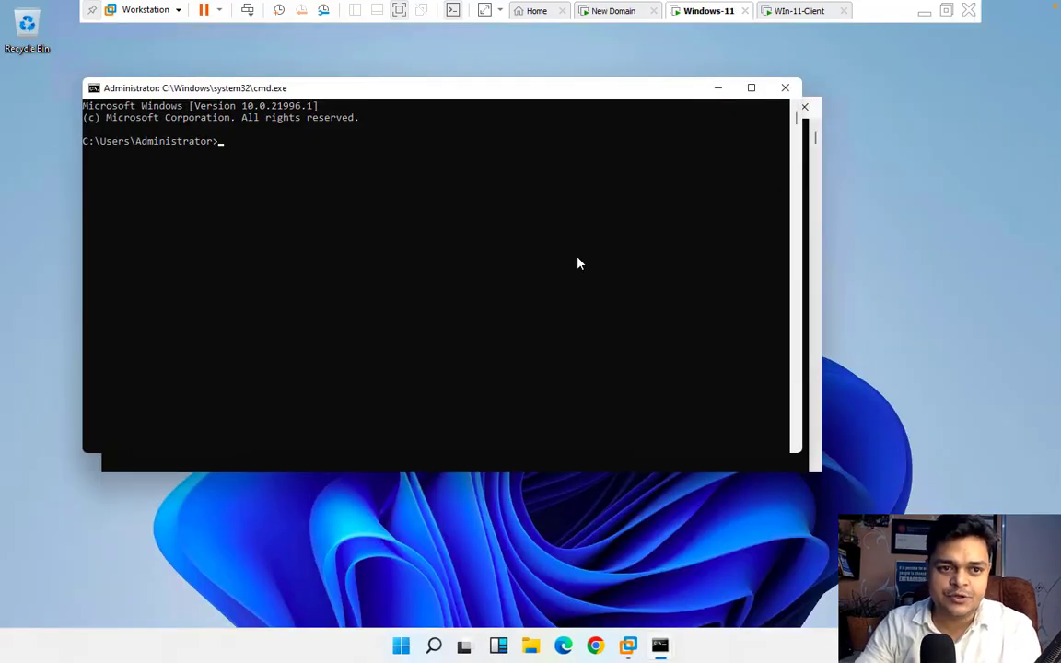
left_click(785, 87)
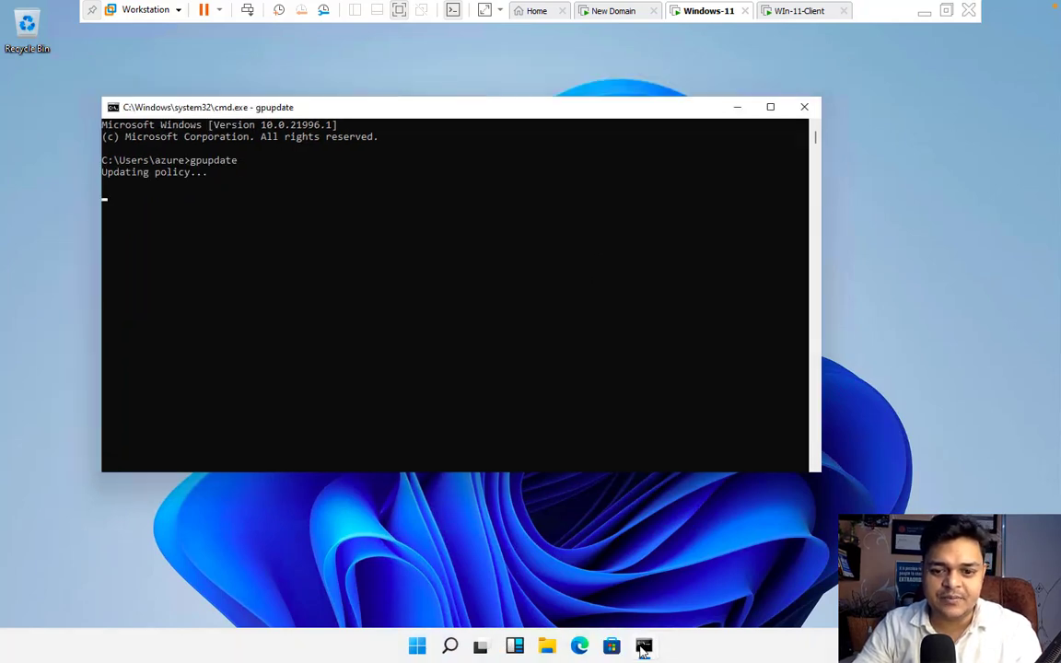
left_click(530, 551)
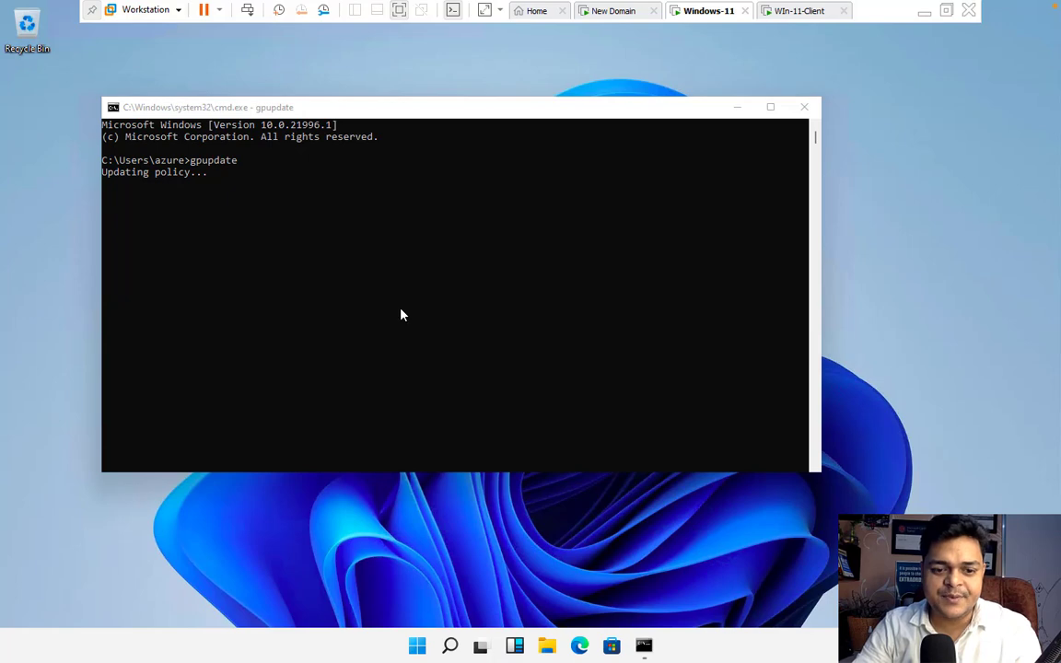
On the Windows-11 machine, open a second Command Prompt through Run, ping 192.168.1.10, and switch back to New Domain.
right_click(417, 649)
left_click(406, 569)
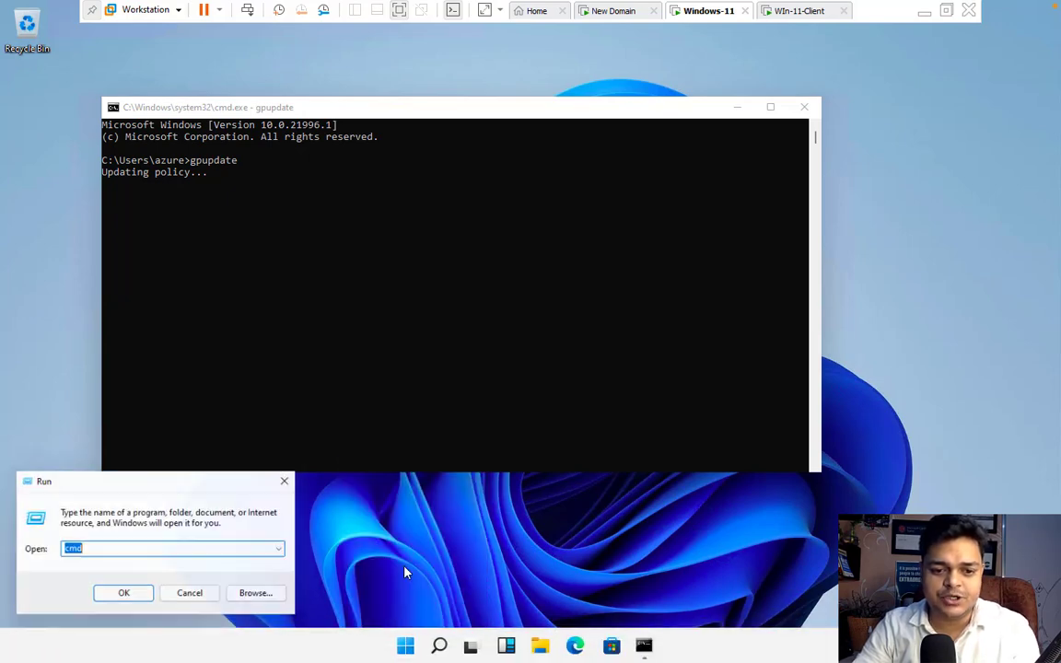
key("Return")
type("pi")
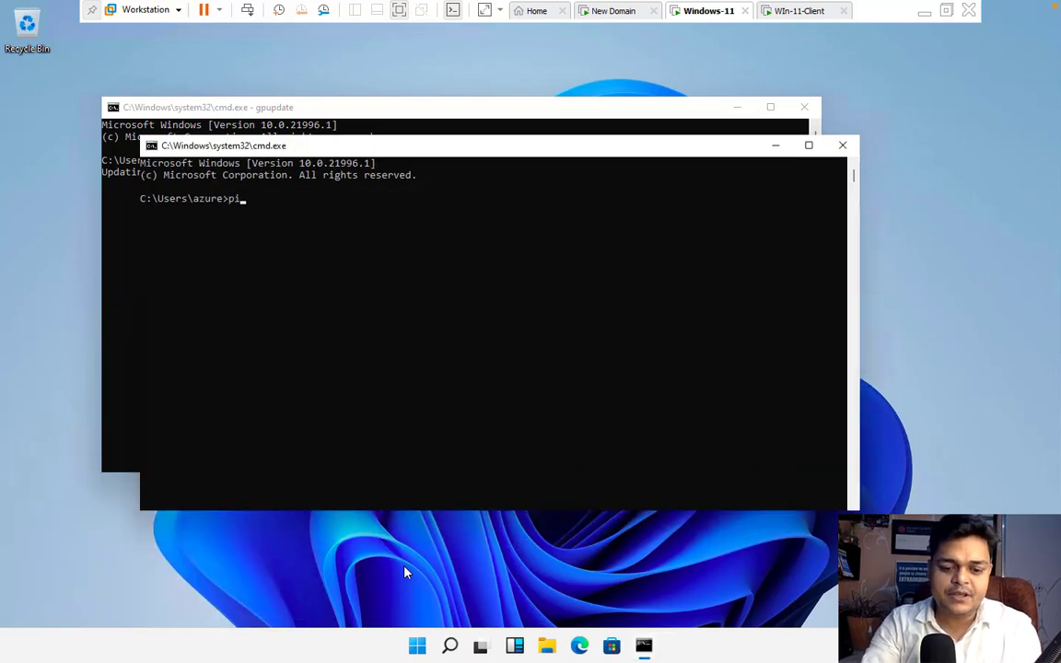
type("ng 192.168.1.")
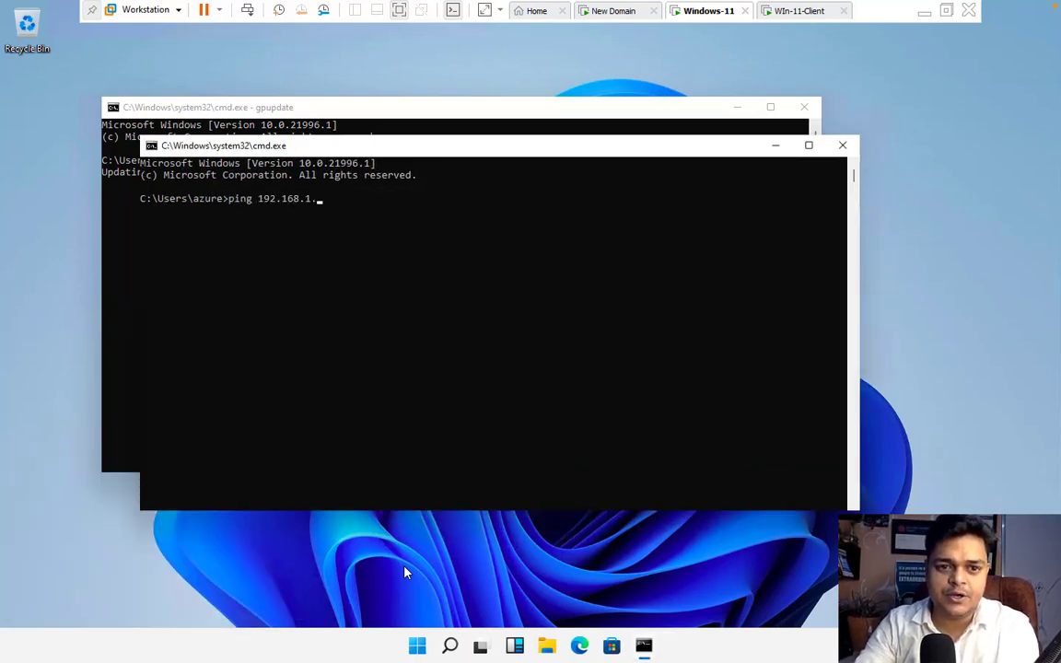
type("10")
key("Return")
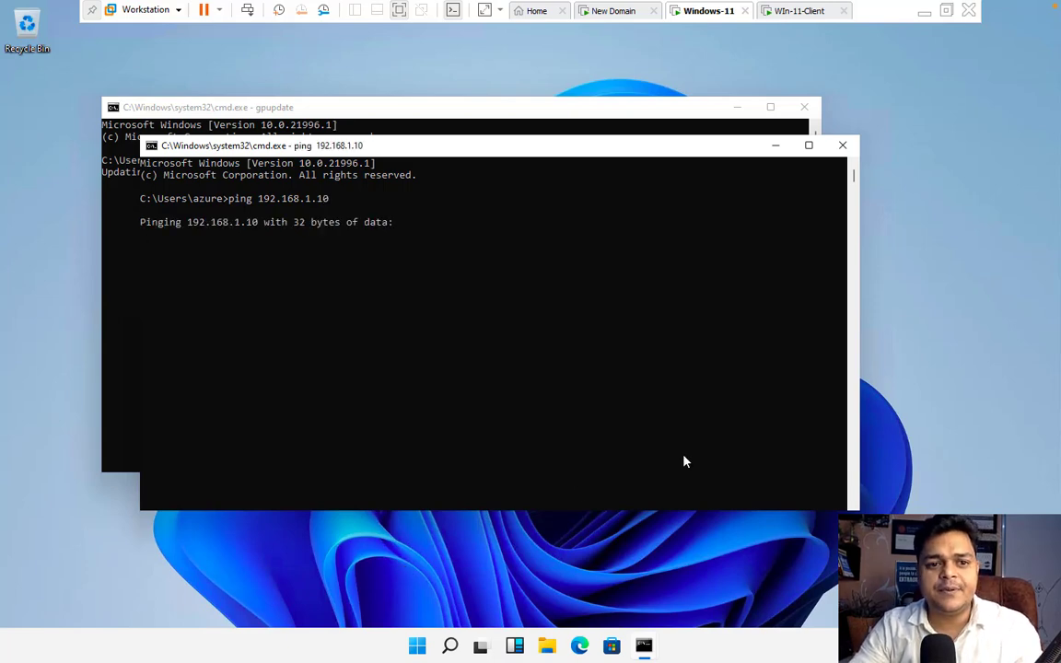
left_click(610, 11)
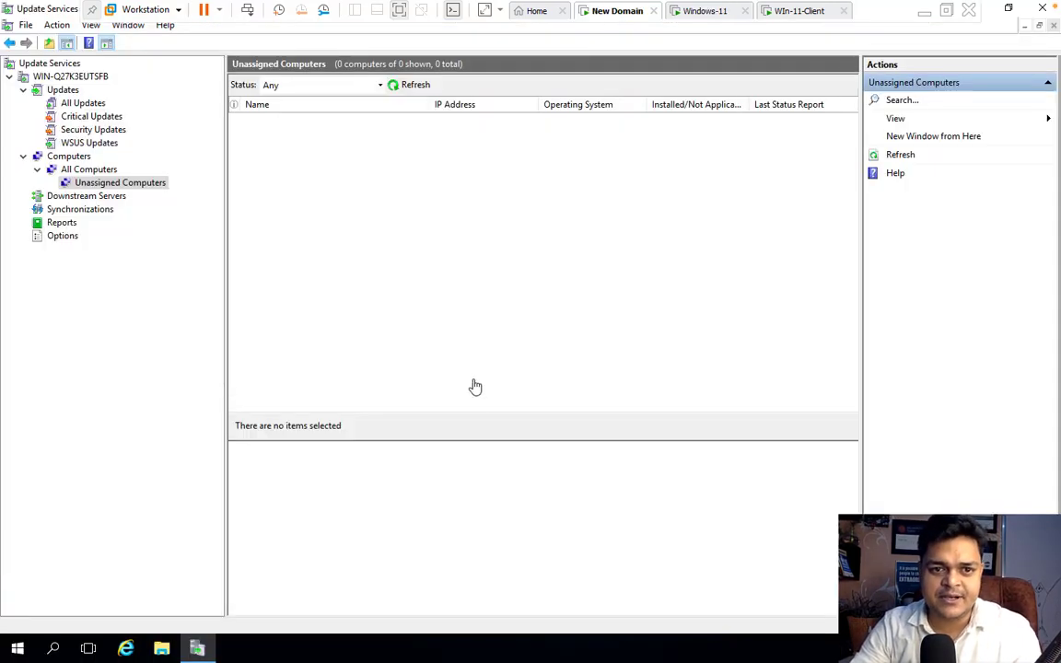
key("super+r")
key("Escape")
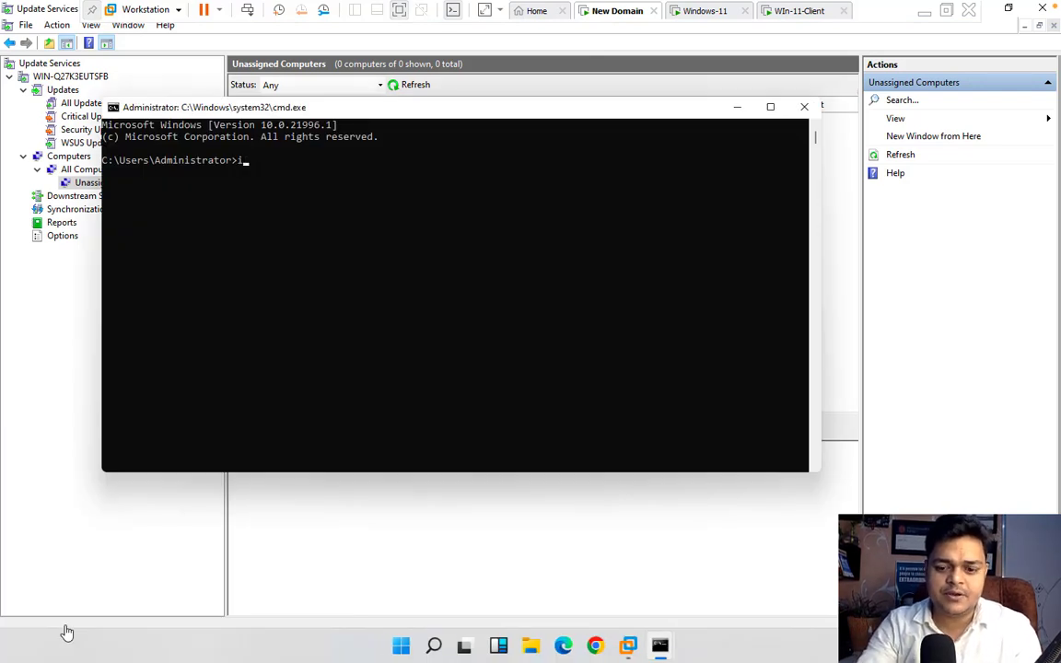
key("Return")
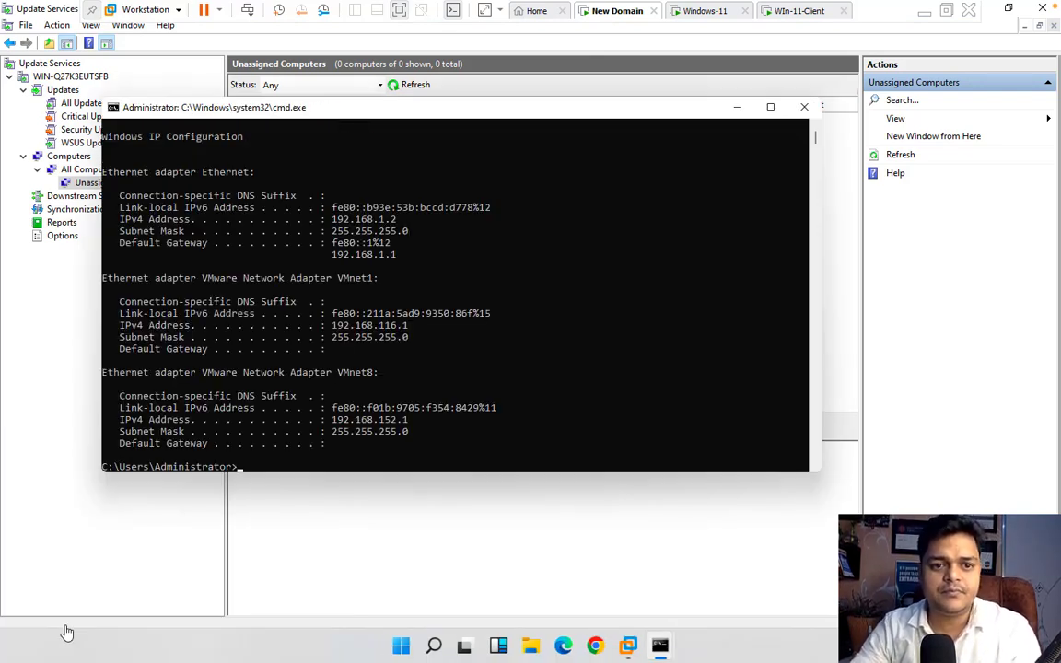
left_click(805, 107)
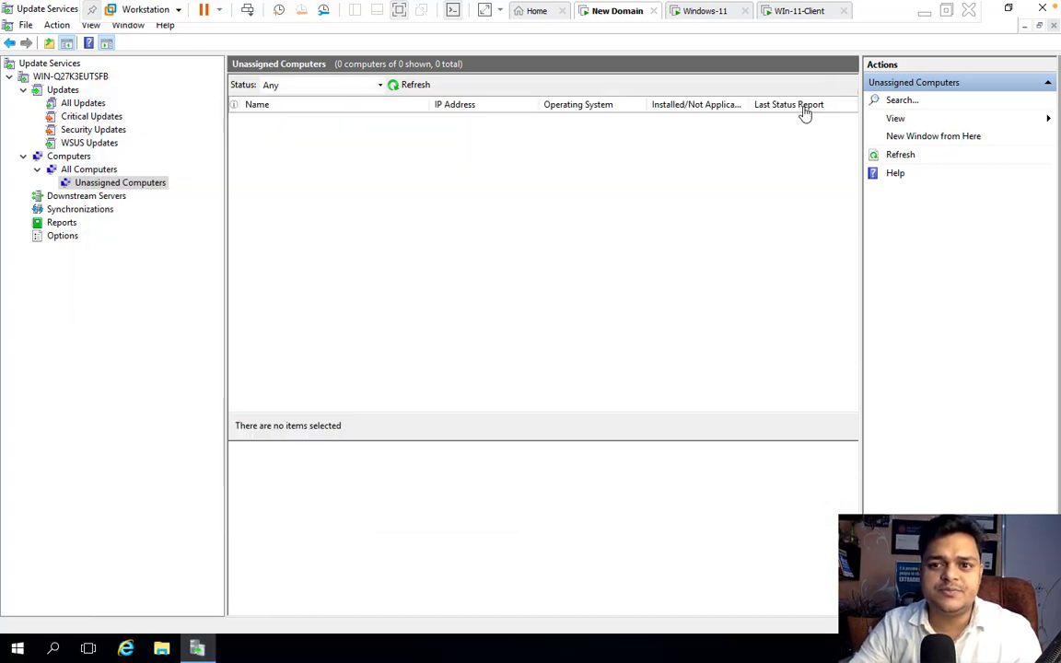
On the New Domain server, check the IP configuration with ipconfig in a Command Prompt opened through Run, and close it.
right_click(16, 649)
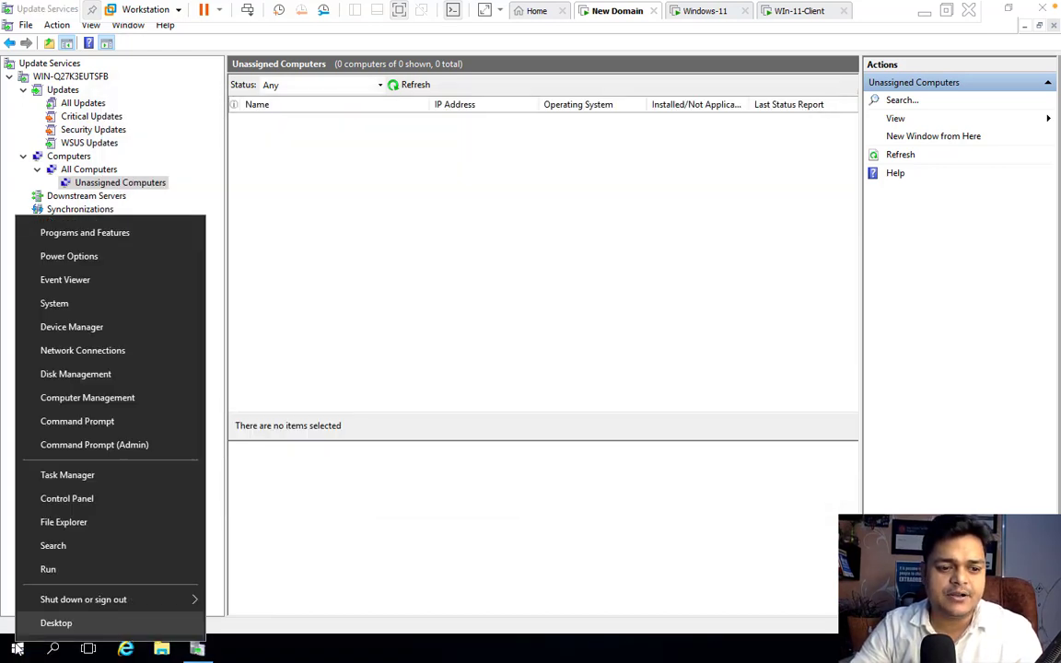
left_click(46, 569)
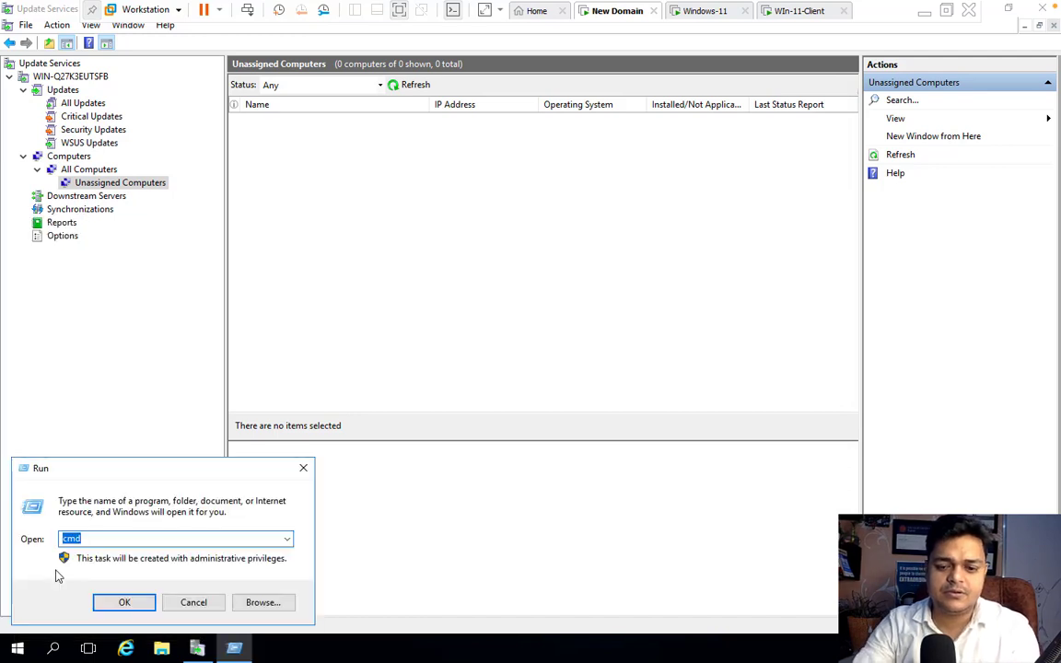
key("Return")
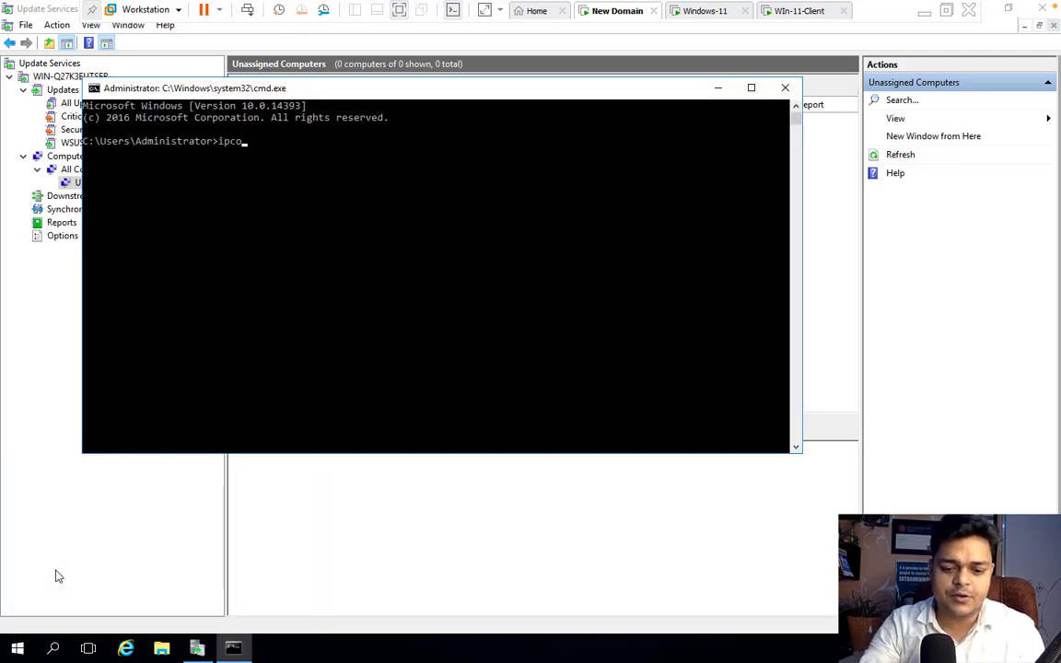
type("ipconfig")
key("Return")
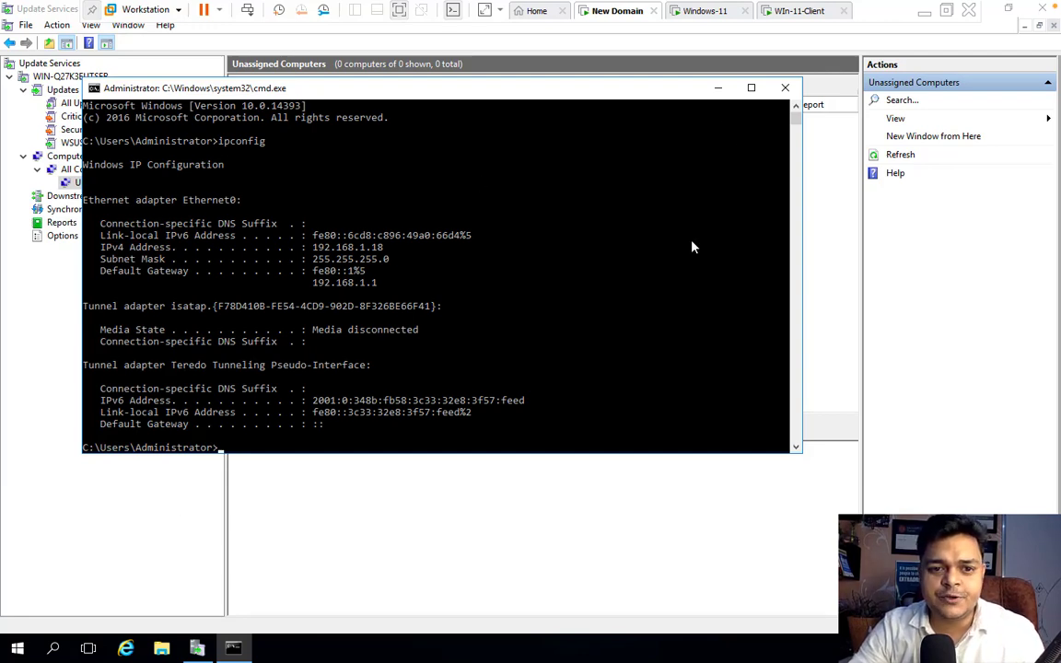
left_click(784, 87)
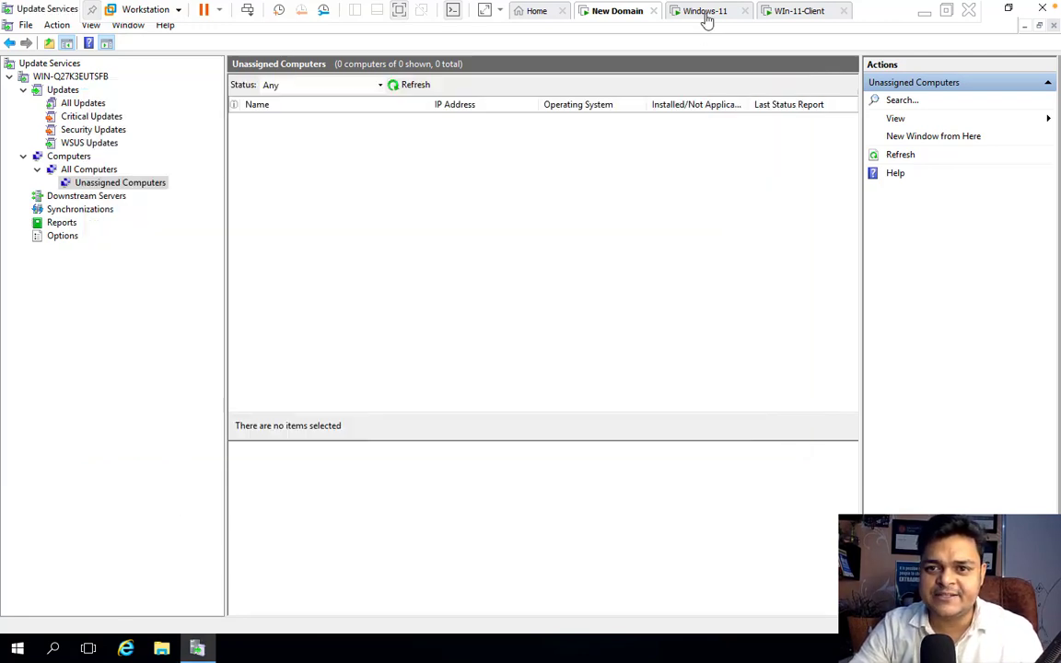
On the Windows-11 machine, ping the server at 192.168.1.18 and close that Command Prompt.
left_click(706, 13)
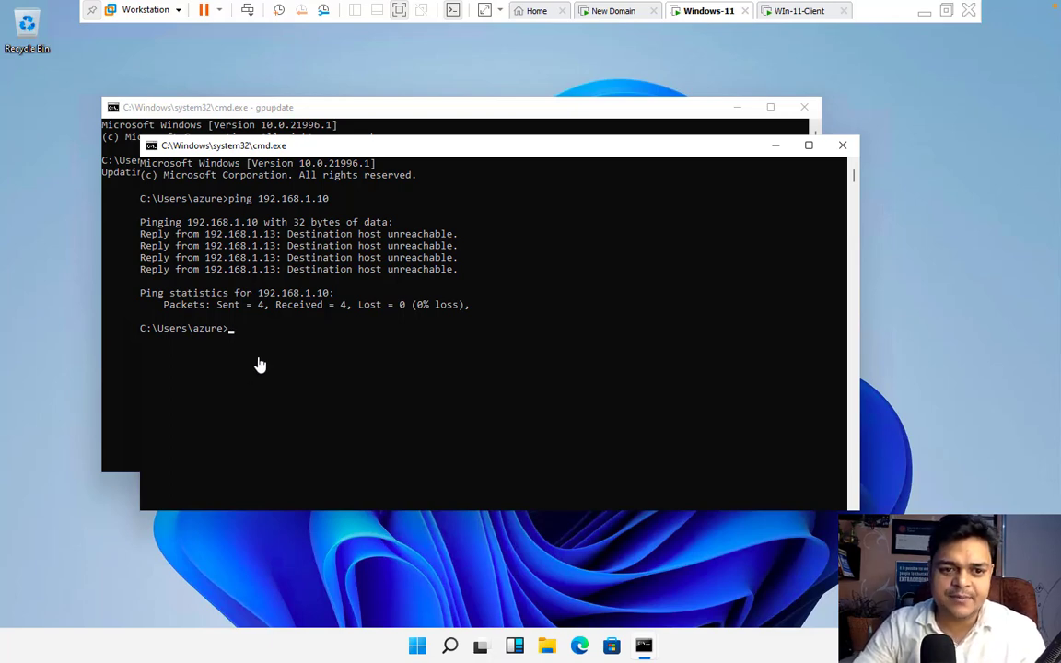
key("Up")
key("BackSpace")
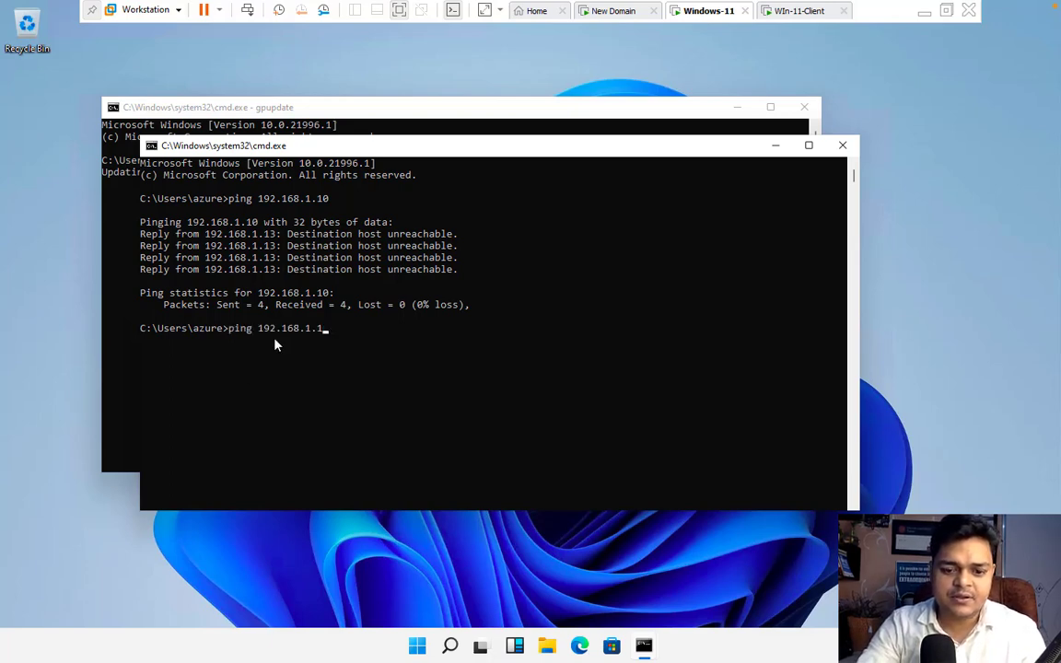
type("8")
key("Return")
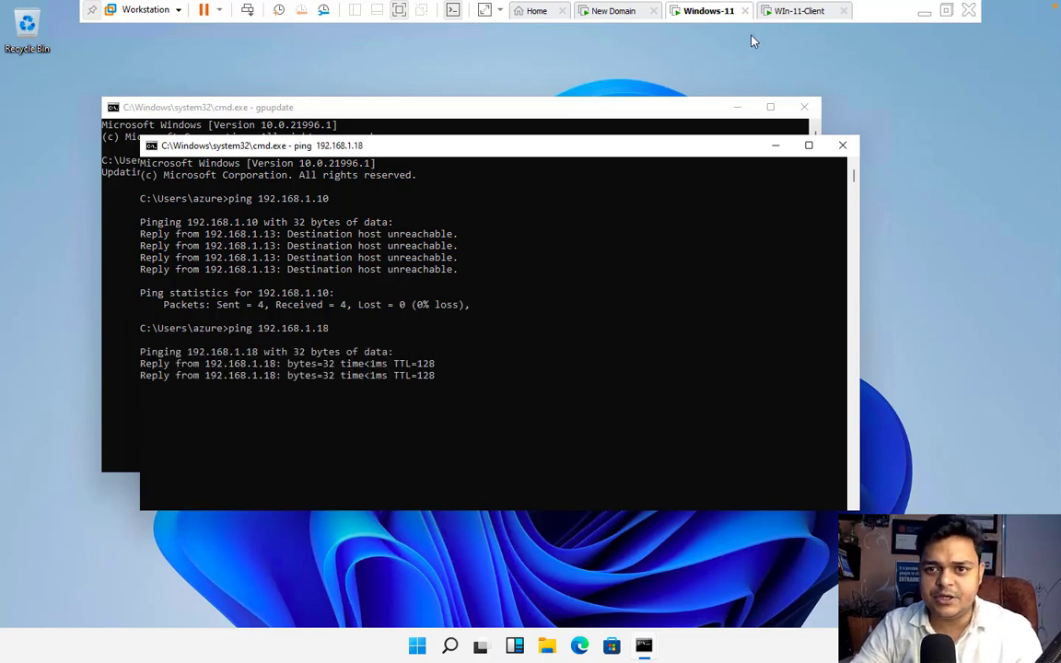
left_click(794, 11)
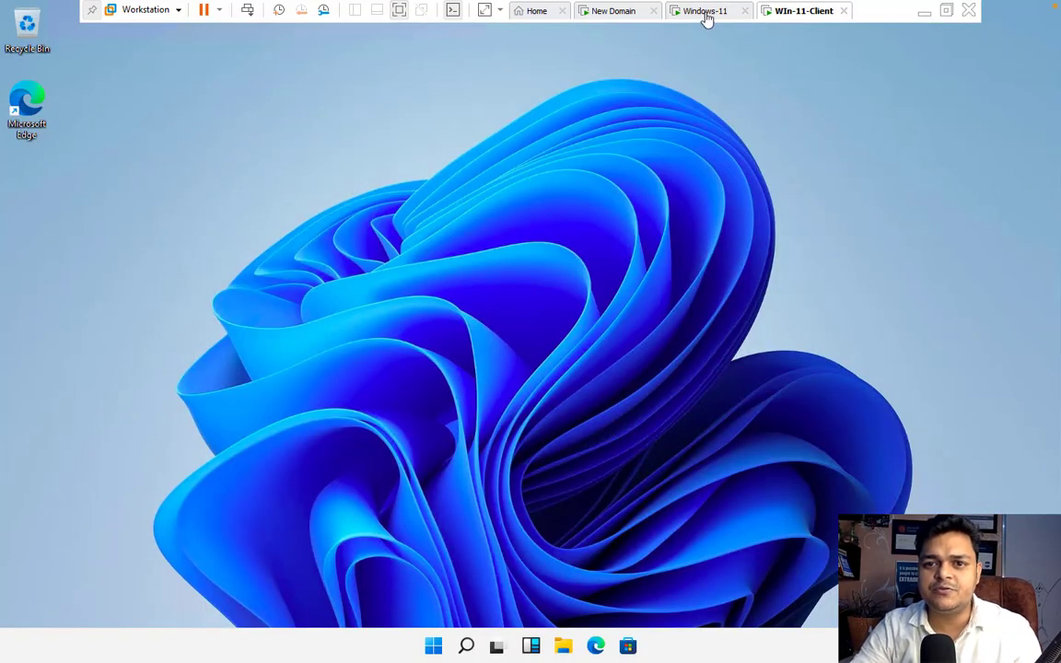
left_click(706, 13)
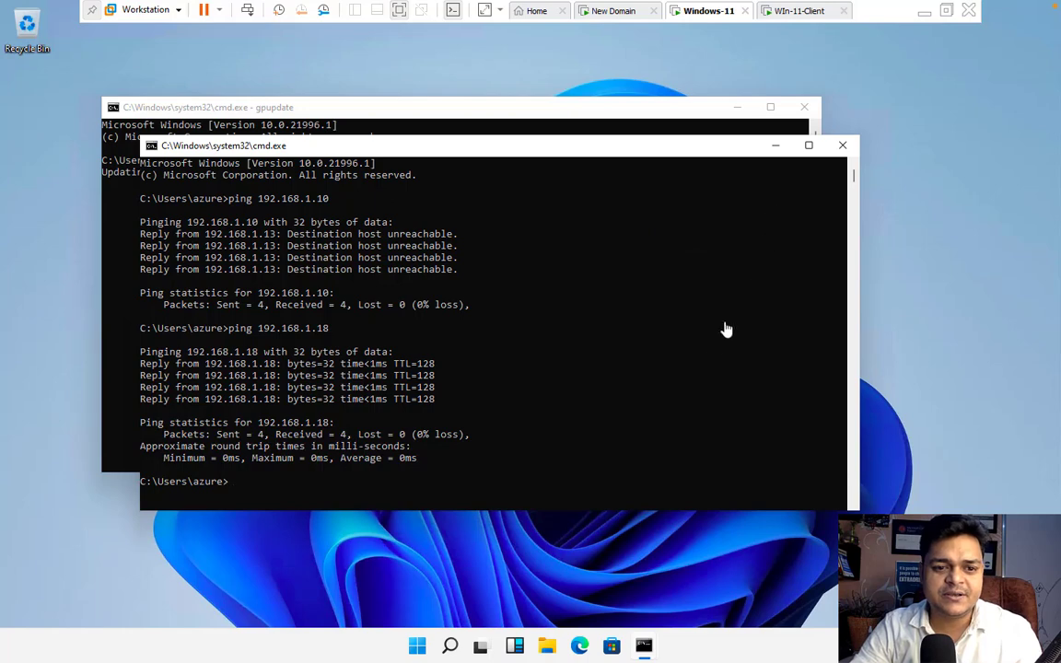
left_click(843, 146)
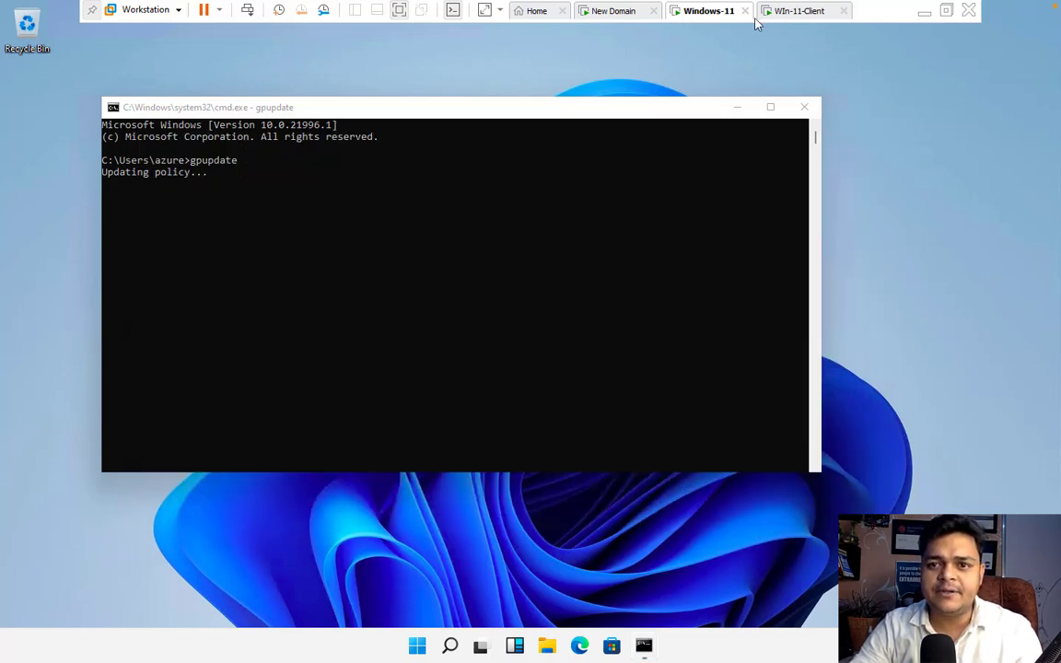
Switch to the WIn-11-Client machine and open a Command Prompt through Run with cmd.
left_click(798, 11)
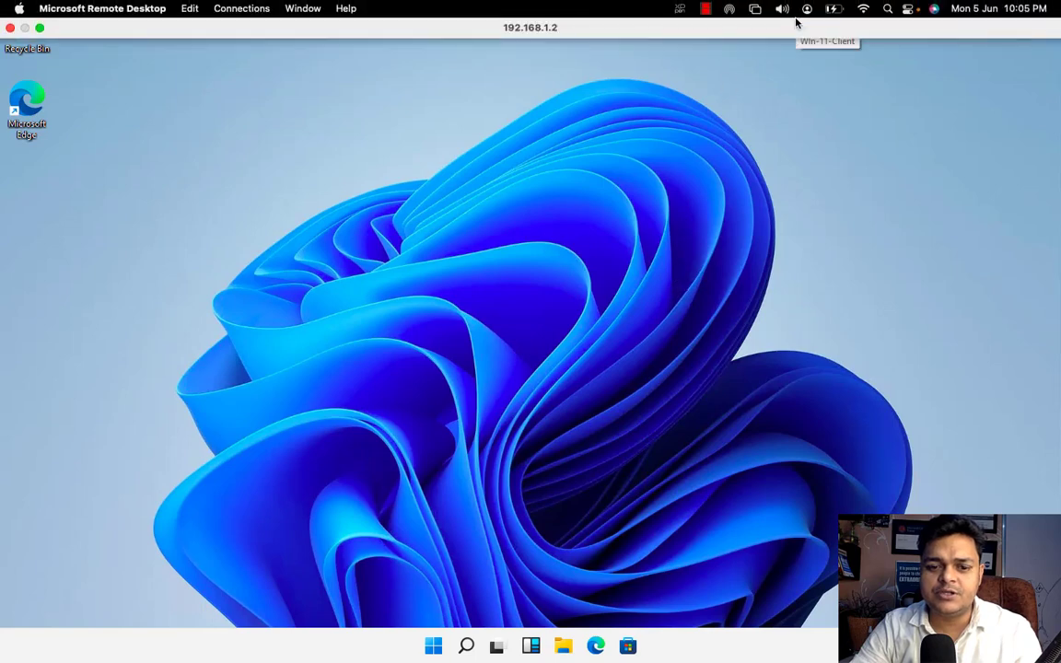
mouse_move(402, 651)
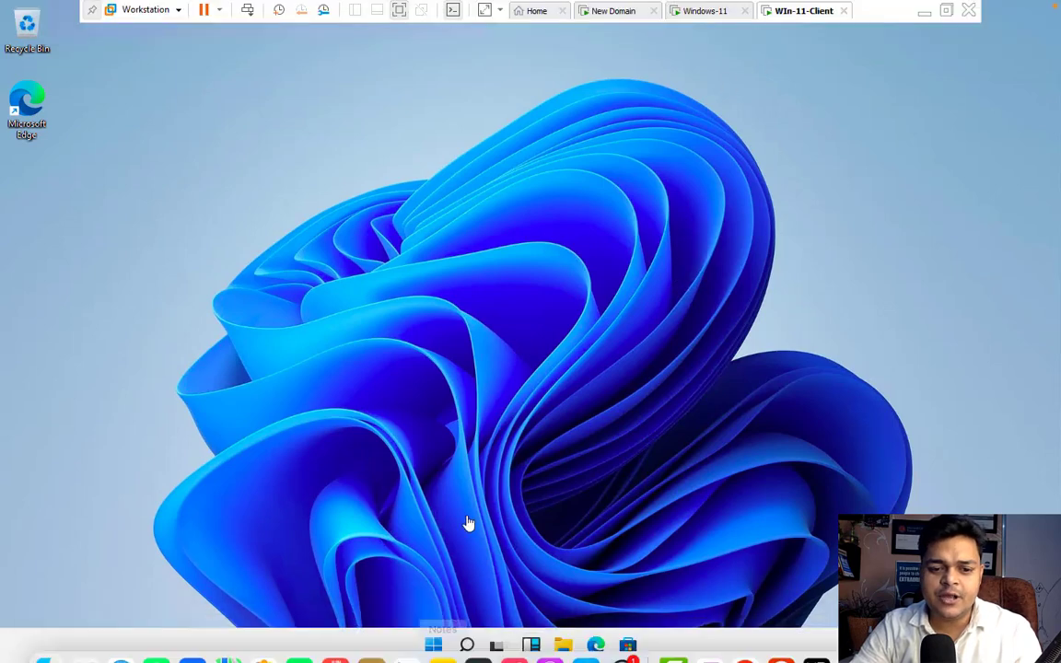
right_click(435, 647)
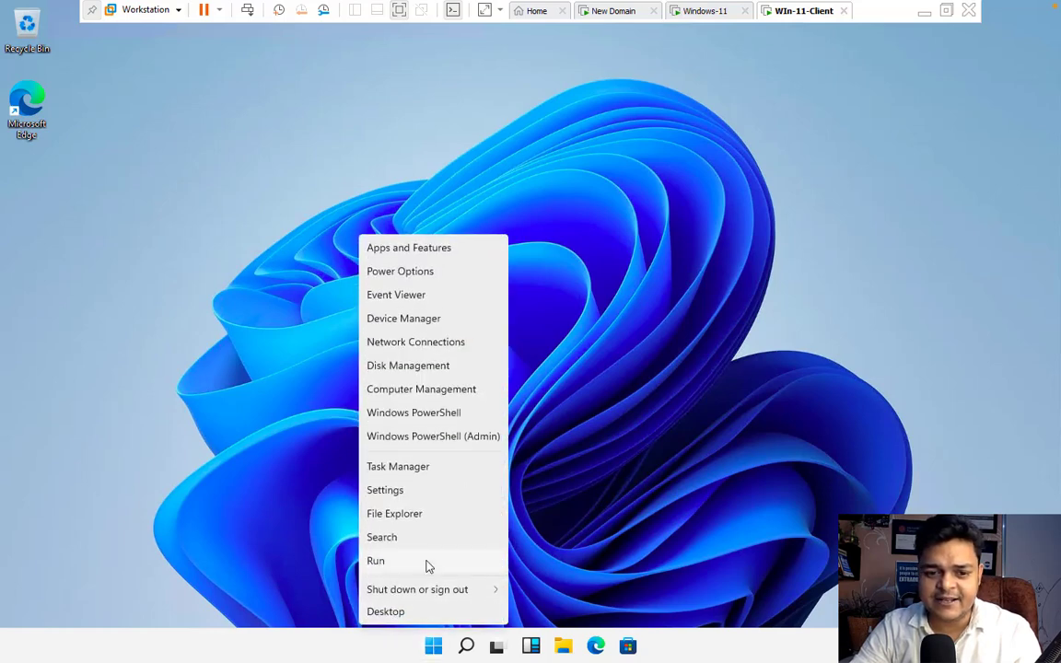
left_click(427, 564)
type("cmd")
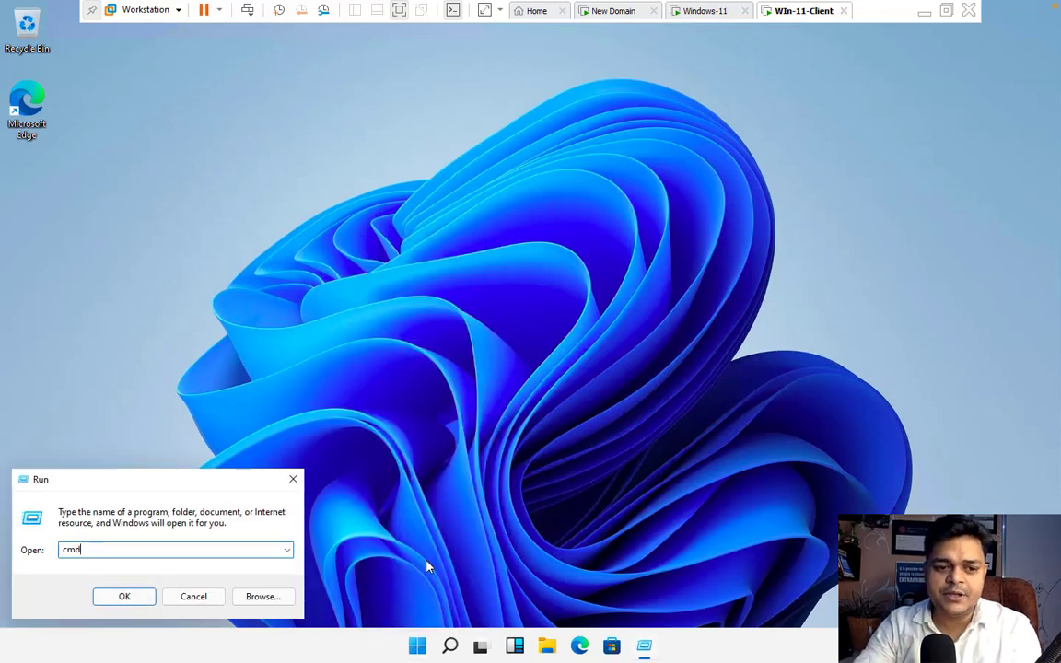
key("Return")
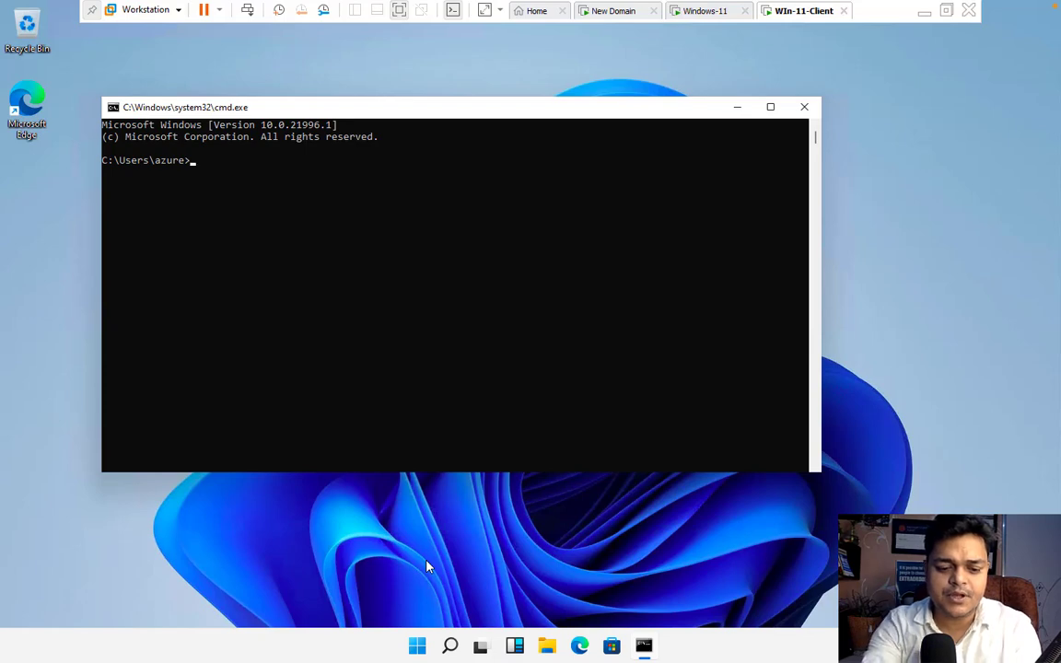
Try to run wcualt /detectnow in the Command Prompt of the WIn-11-Client machine.
type("wcua")
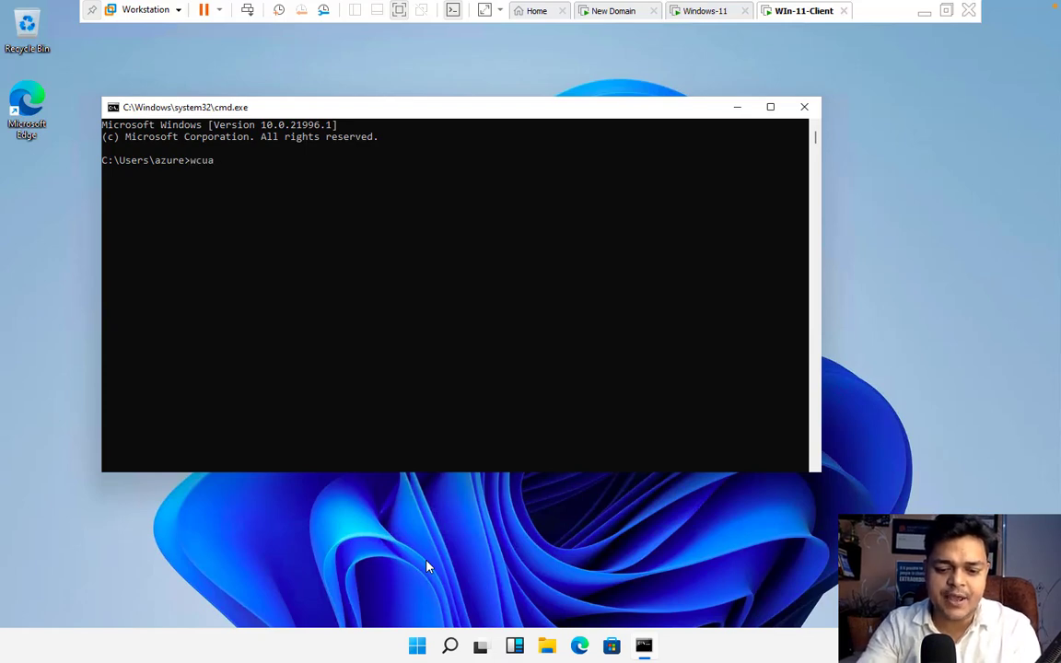
type("lt")
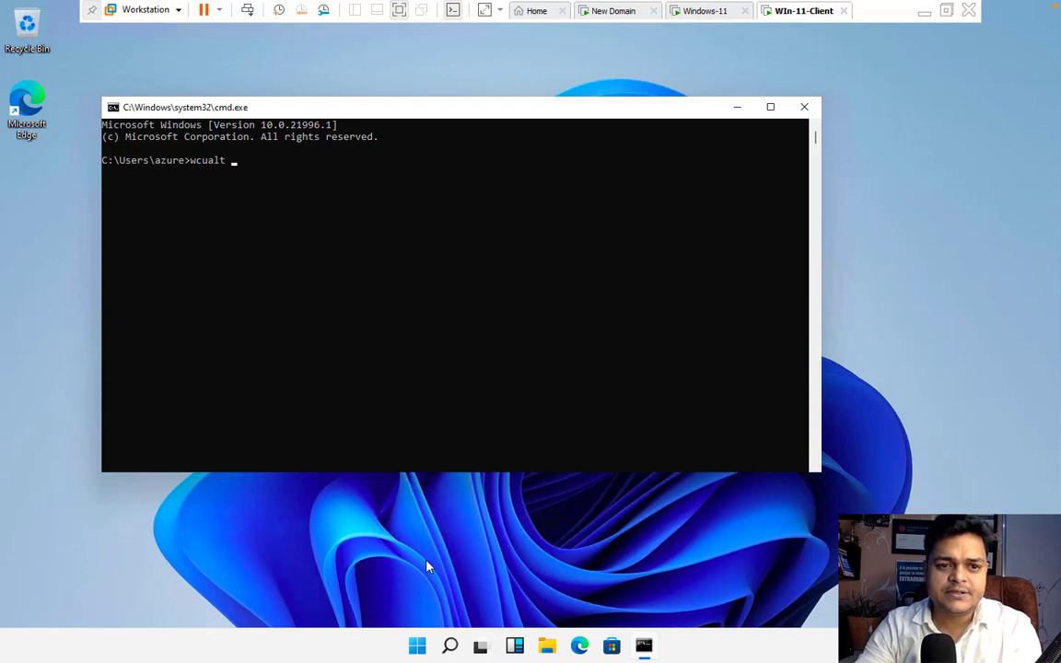
type(" /det")
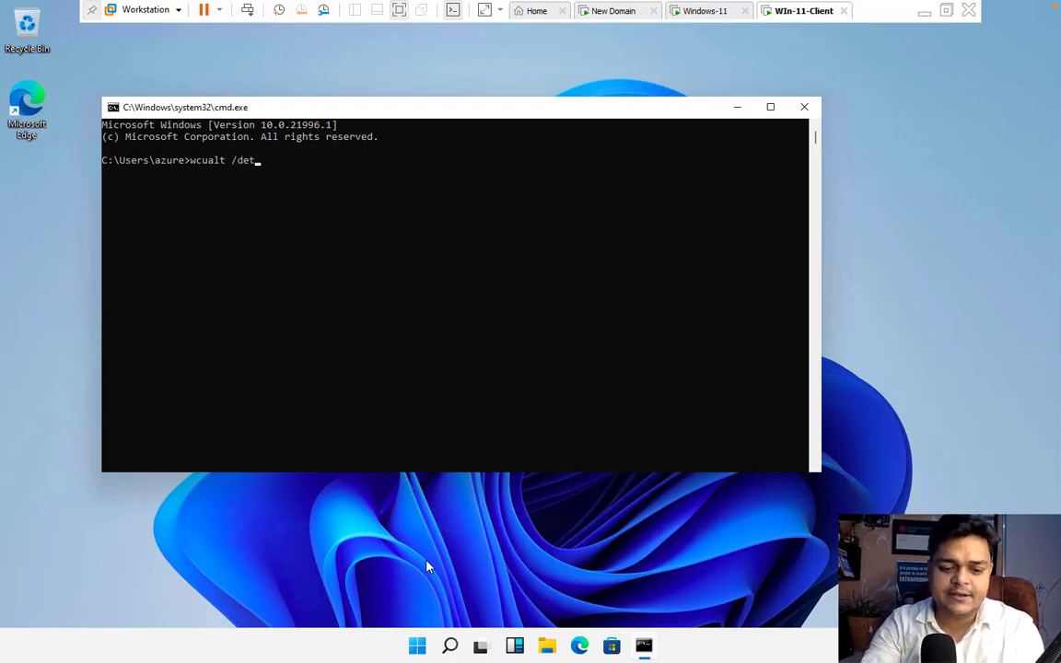
type("ectnow")
key("Return")
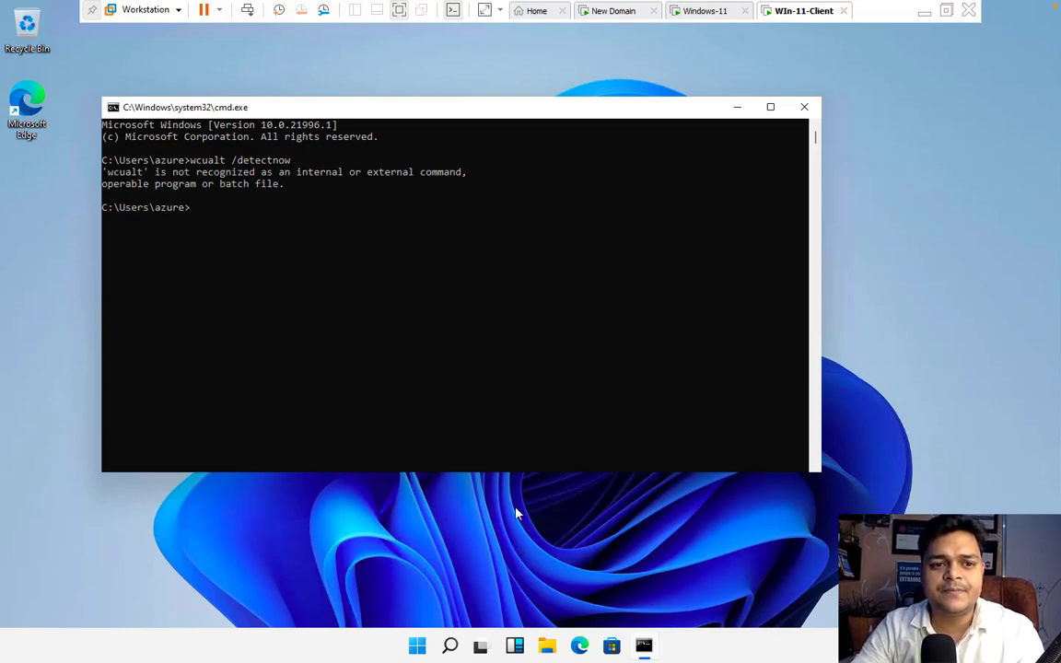
key("ctrl+Left")
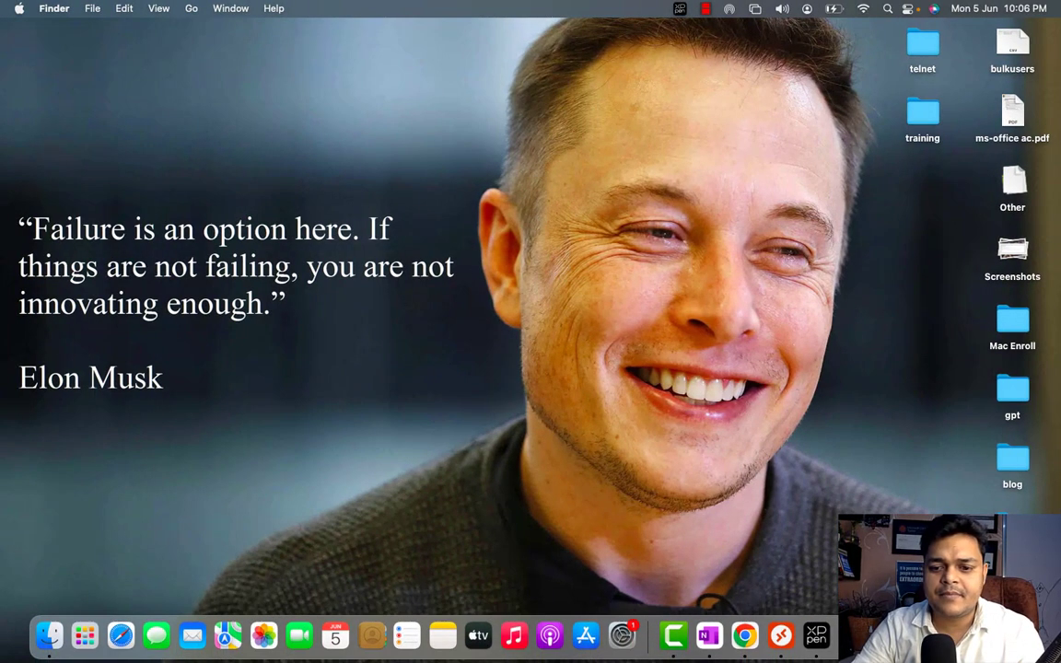
right_click(671, 649)
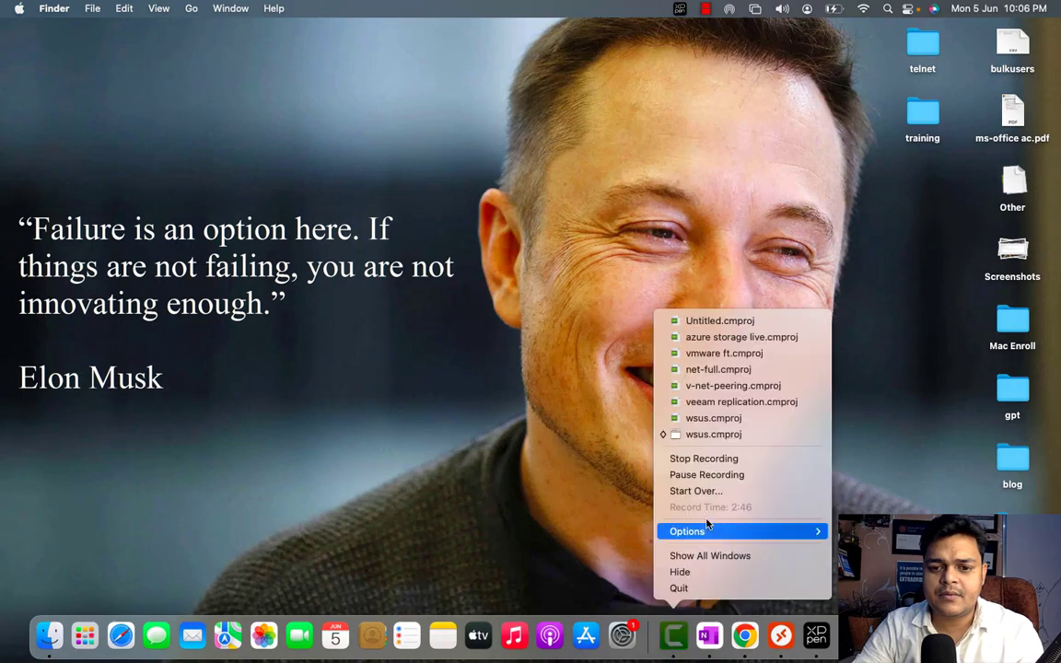
left_click(708, 474)
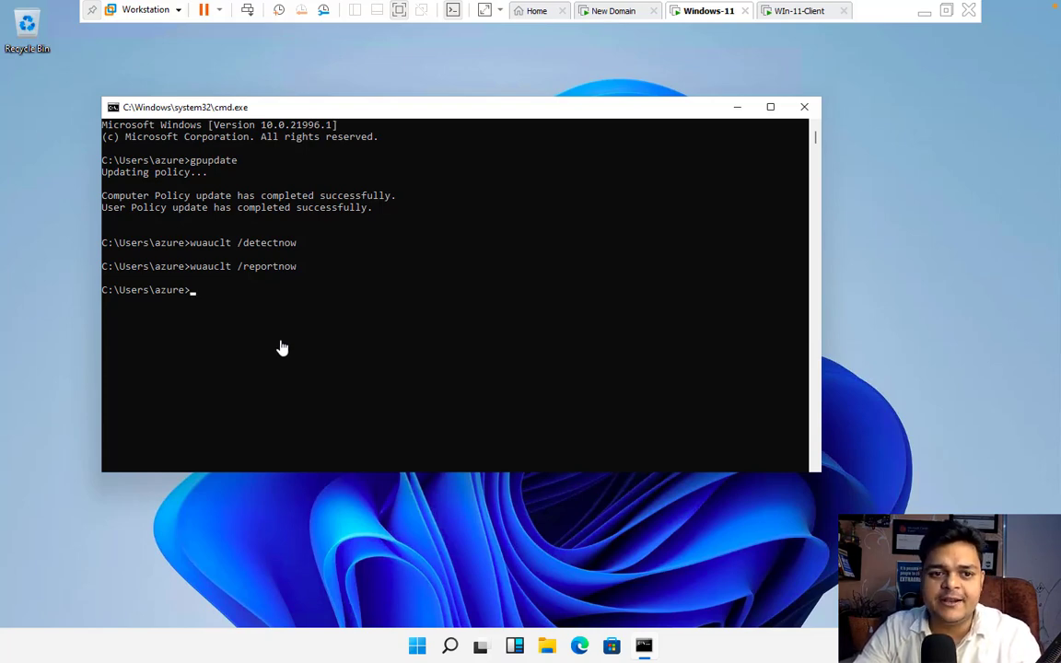
Return to the WIn-11-Client machine and run wuauclt /detectnow in its Command Prompt.
left_click(783, 16)
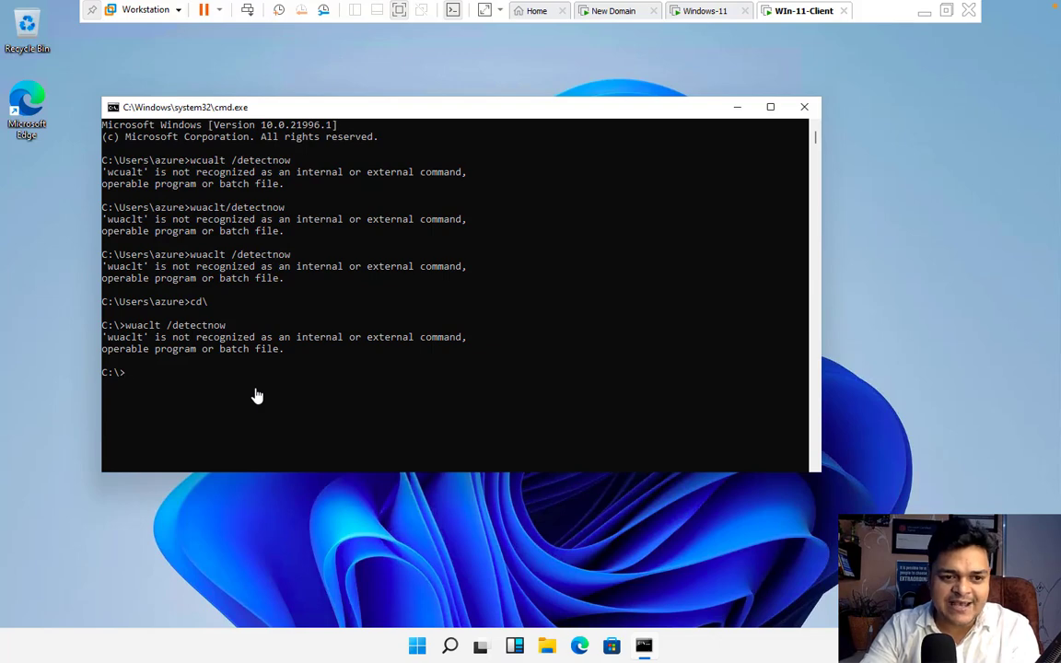
type("w")
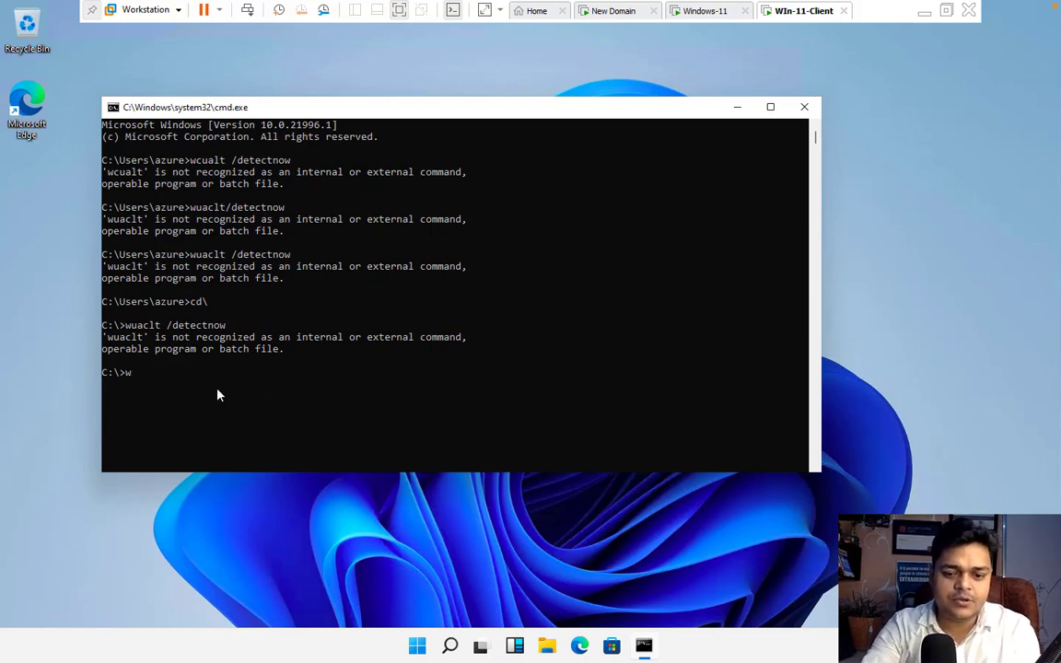
type("uauc")
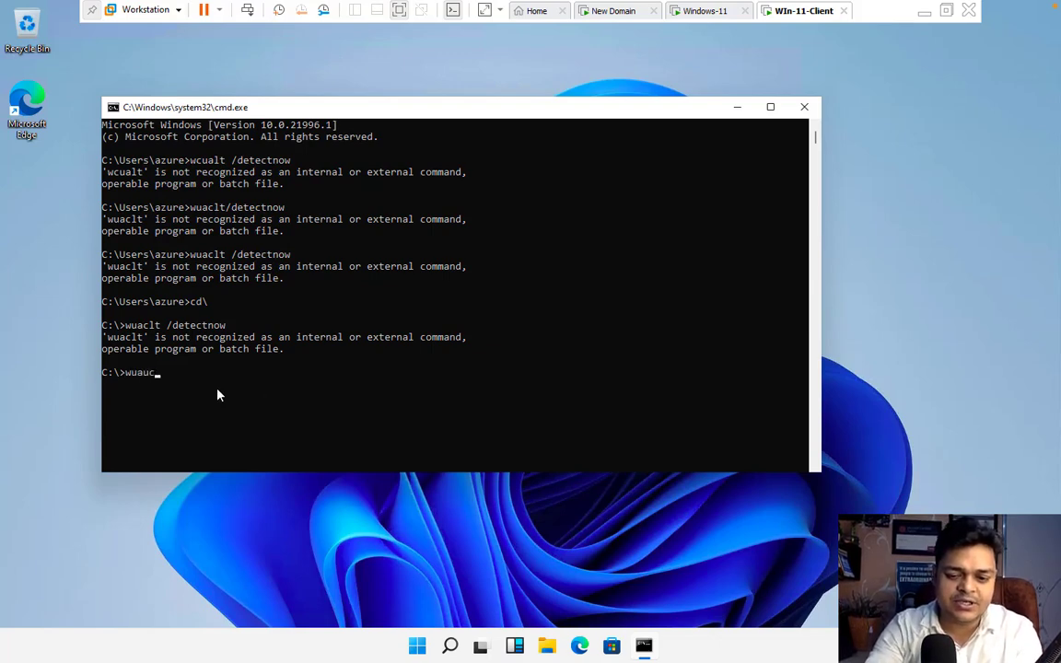
type("lt /")
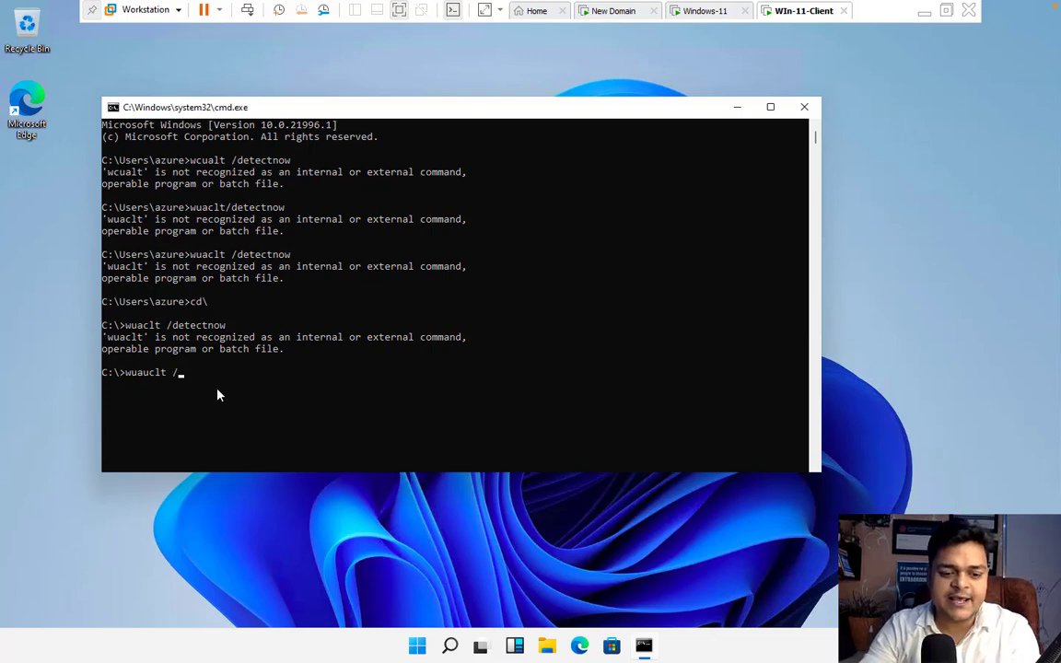
type("detect")
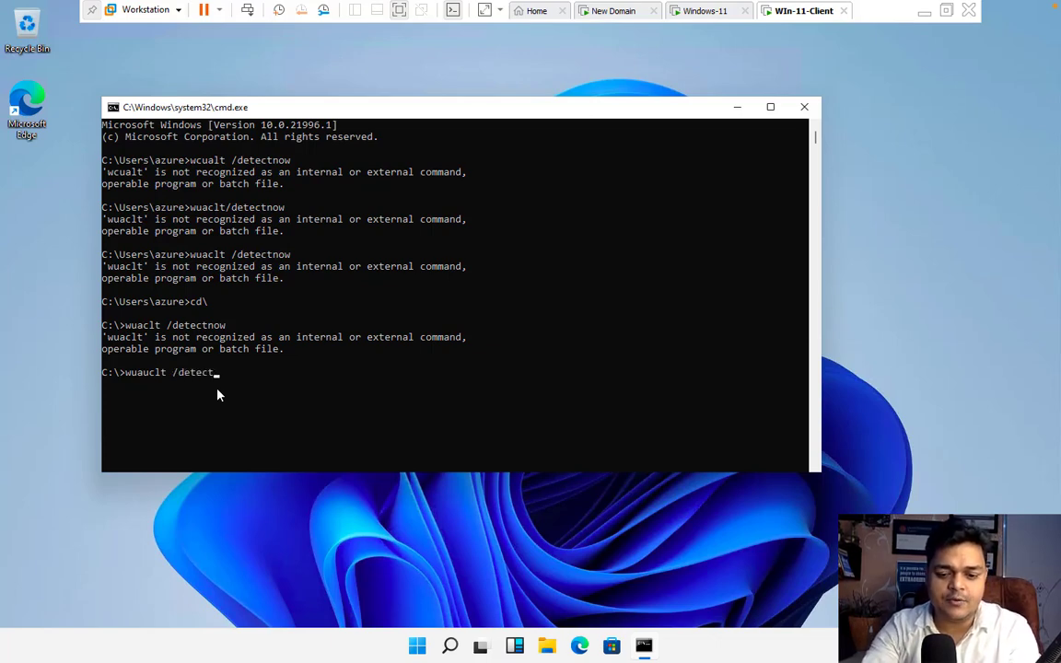
type("now")
key("Return")
Recall the last command on the WIn-11-Client machine, change its option to /reportnow, and run wuauclt /reportnow.
key("Up")
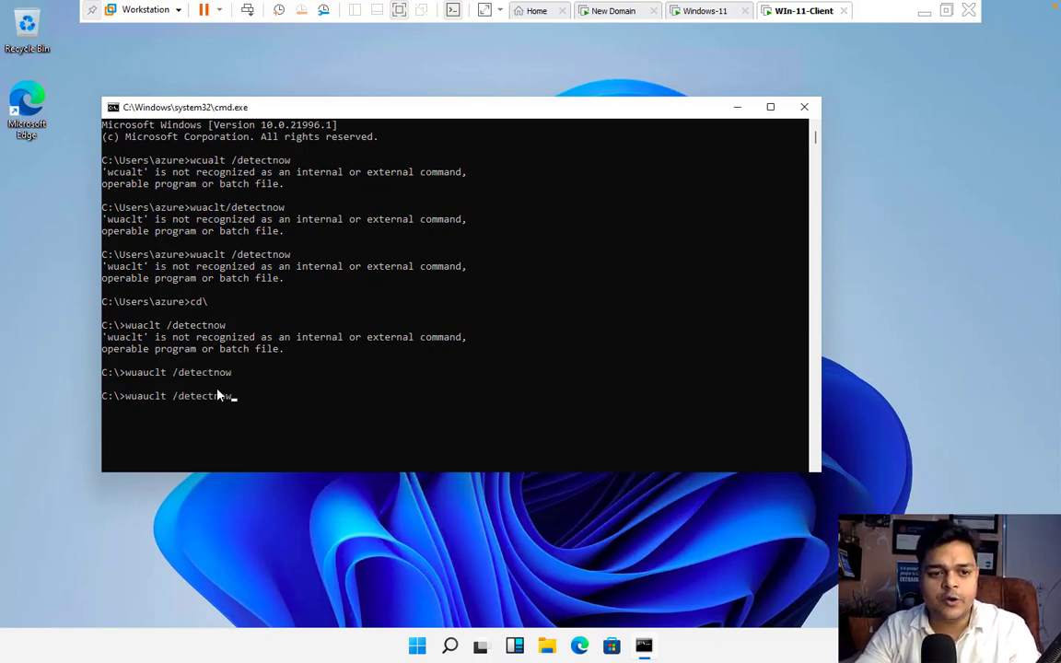
key("BackSpace")
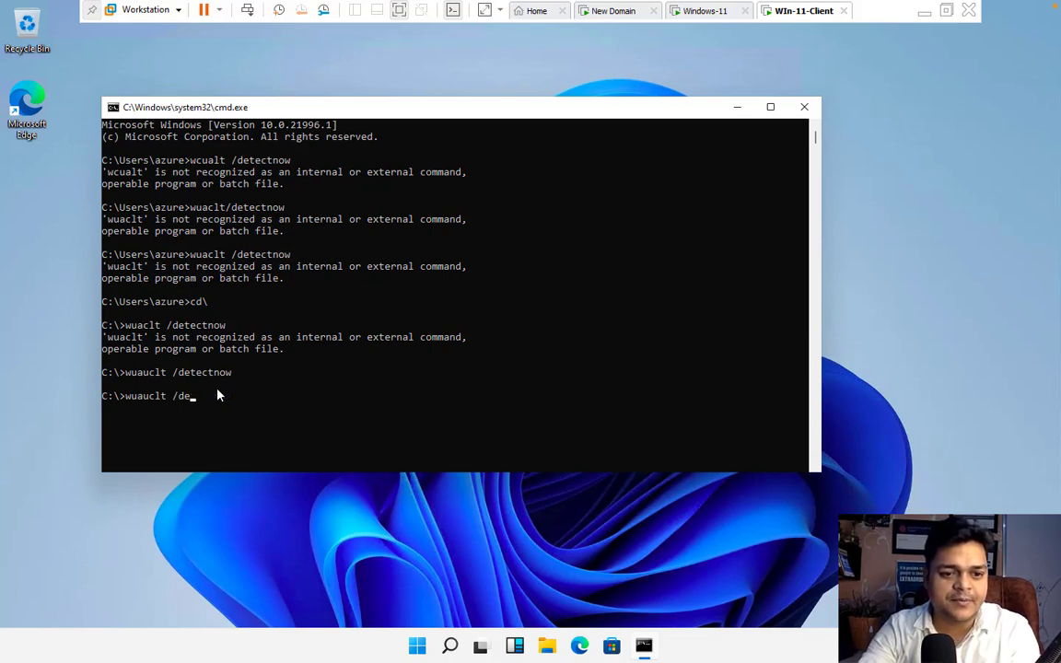
key("BackSpace")
type("r")
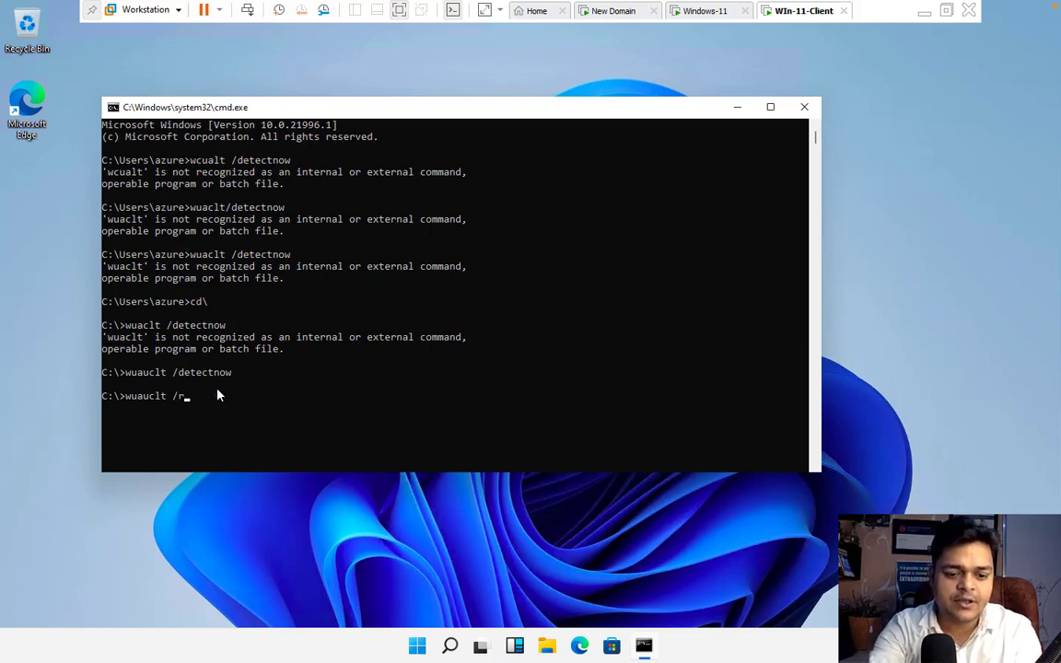
type("eportn")
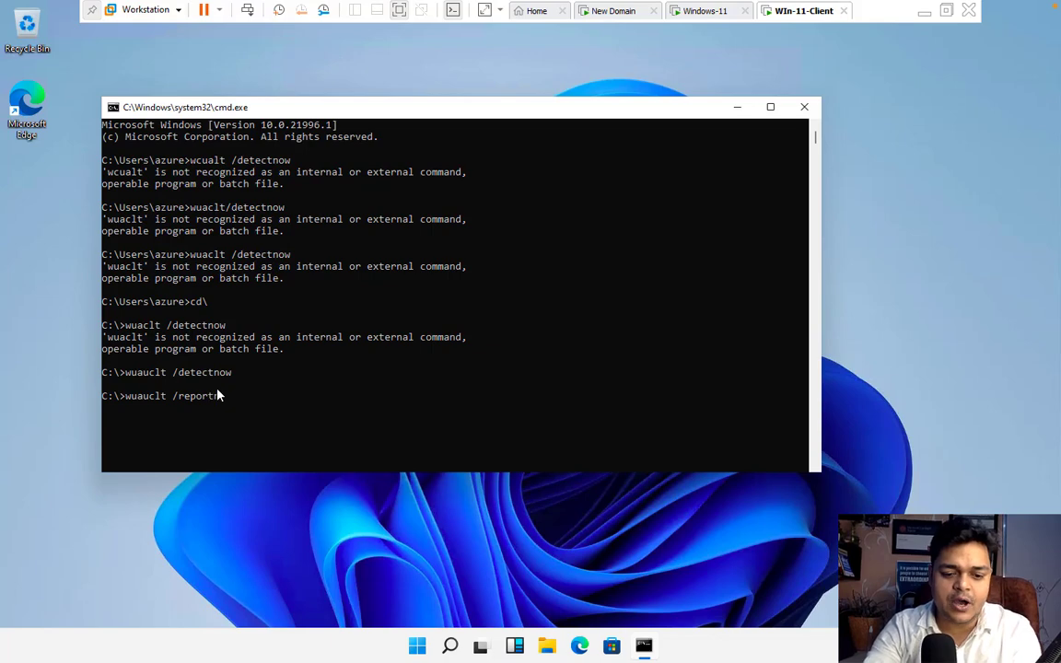
type("ow")
key("Return")
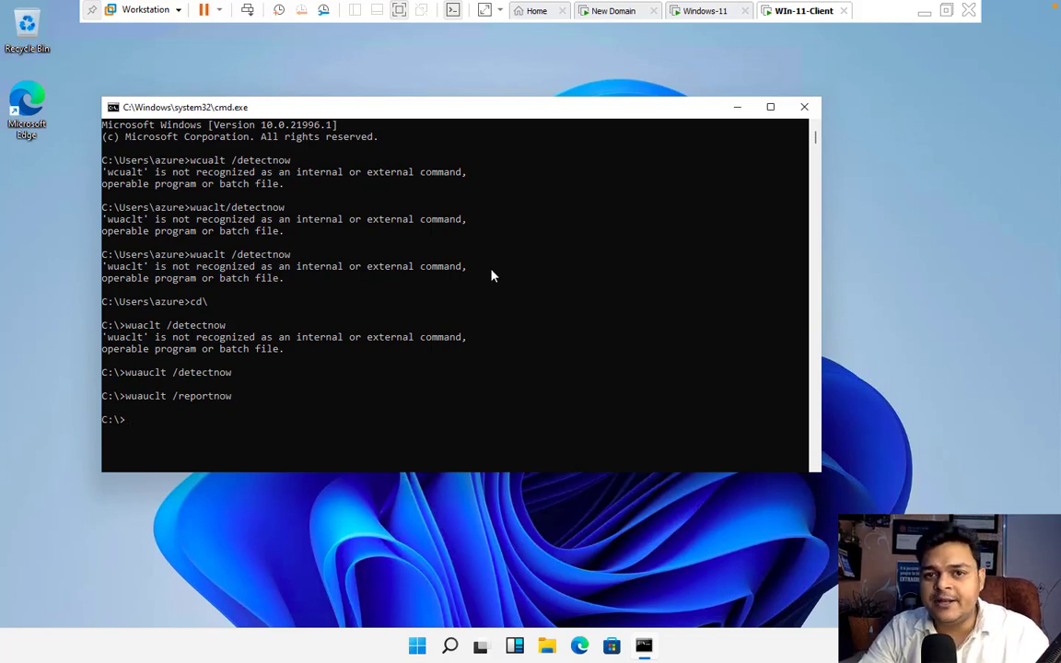
On the New Domain server, refresh the Unassigned Computers and All Computers lists in WSUS to check for the clients.
left_click(620, 13)
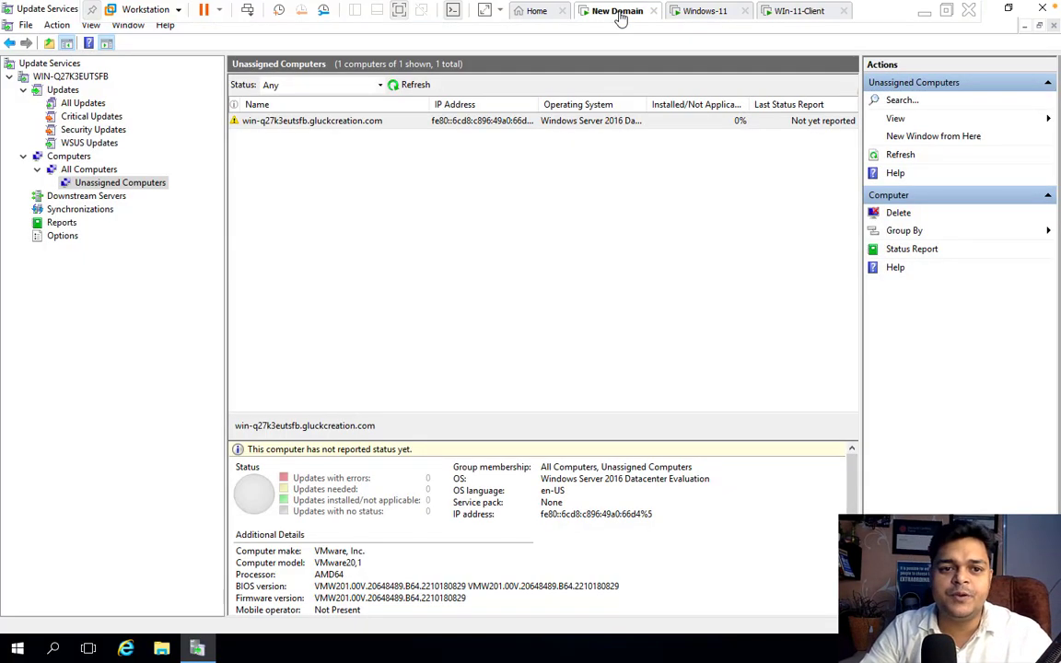
left_click(79, 172)
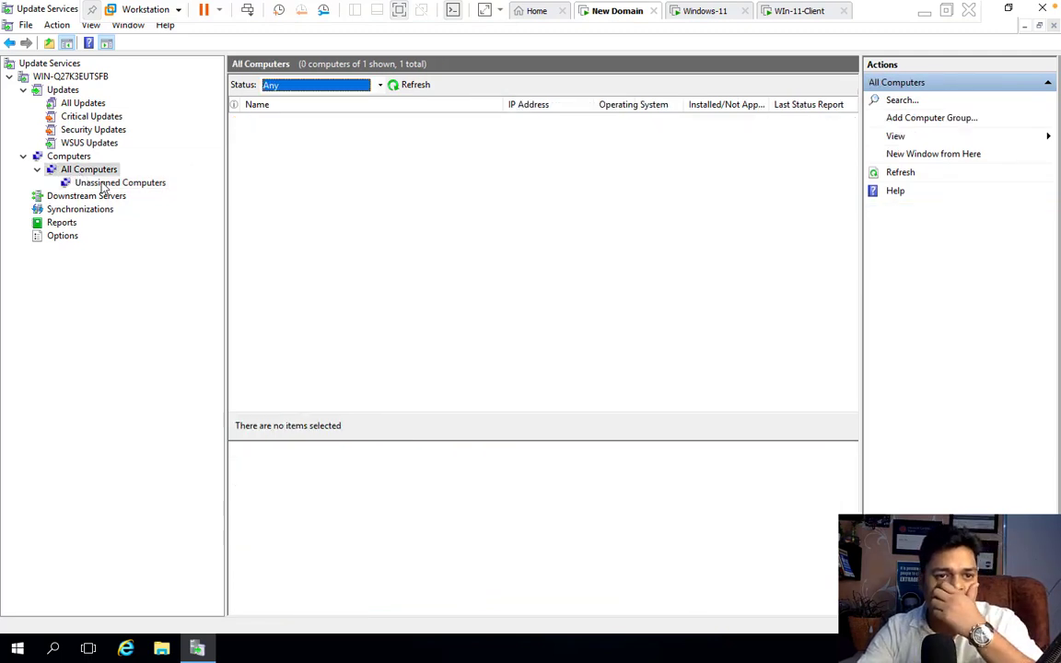
left_click(115, 184)
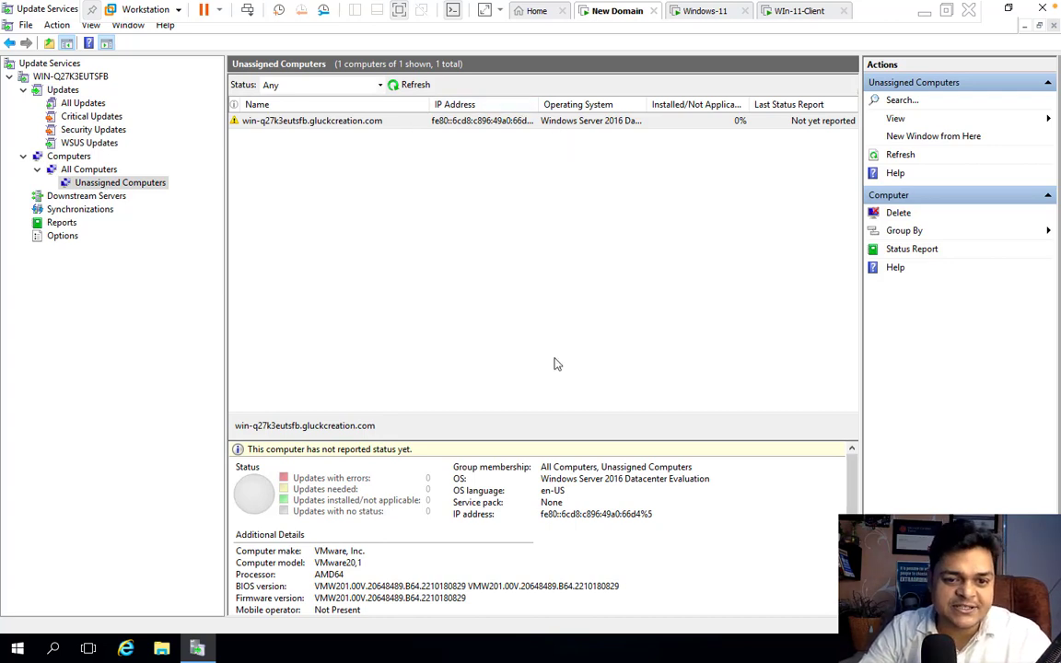
left_click(406, 86)
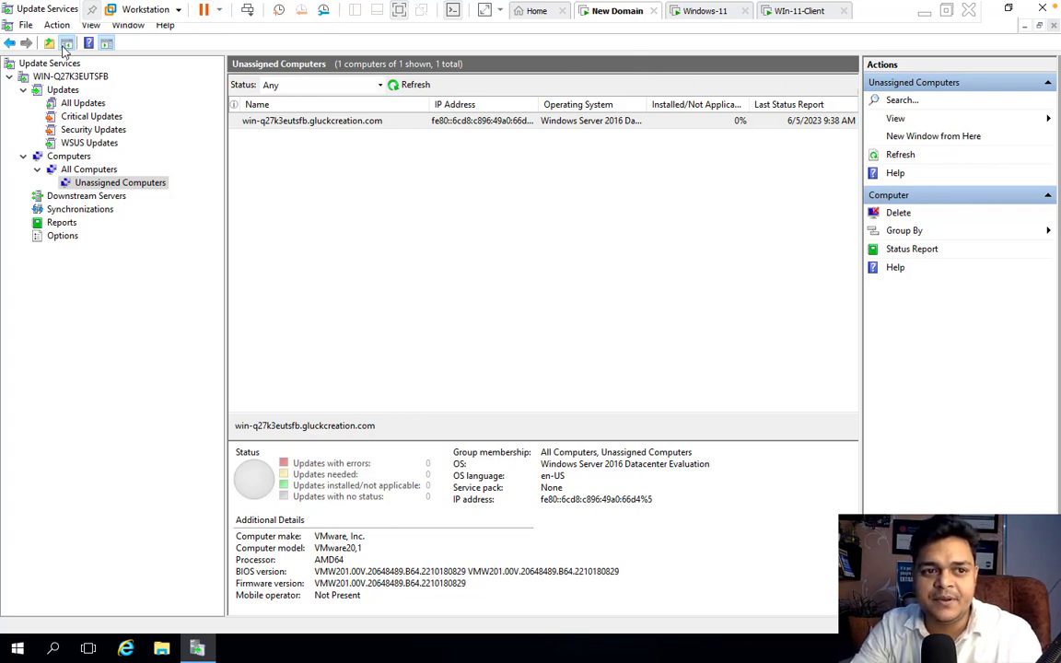
left_click(89, 170)
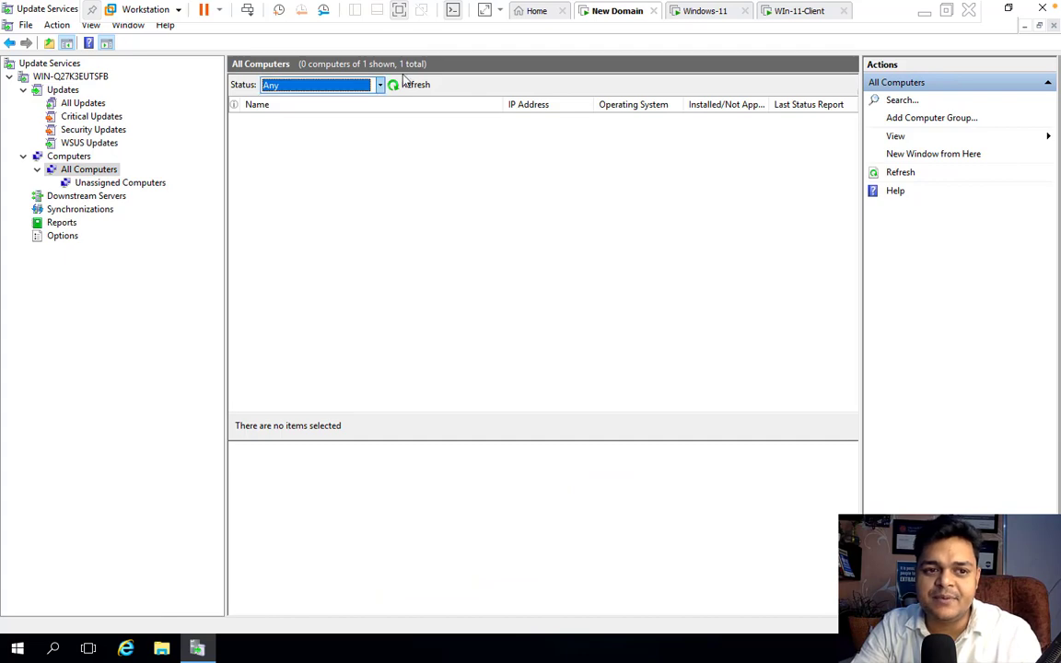
left_click(401, 88)
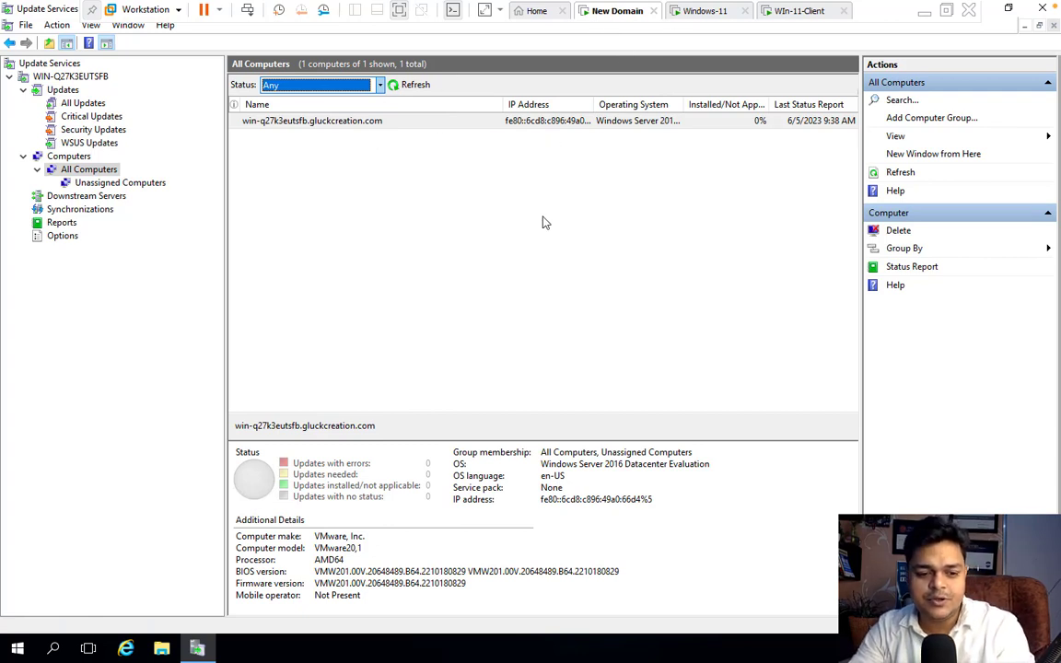
Open a Command Prompt on the New Domain server through Run with cmd.
key("super+r")
left_click(196, 604)
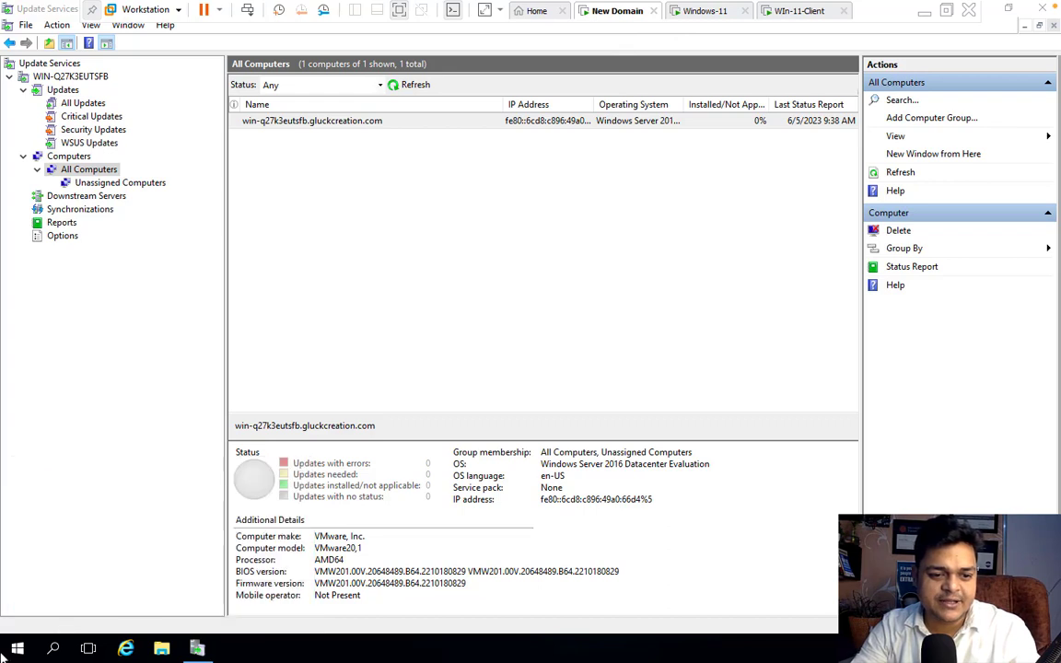
right_click(16, 653)
left_click(53, 575)
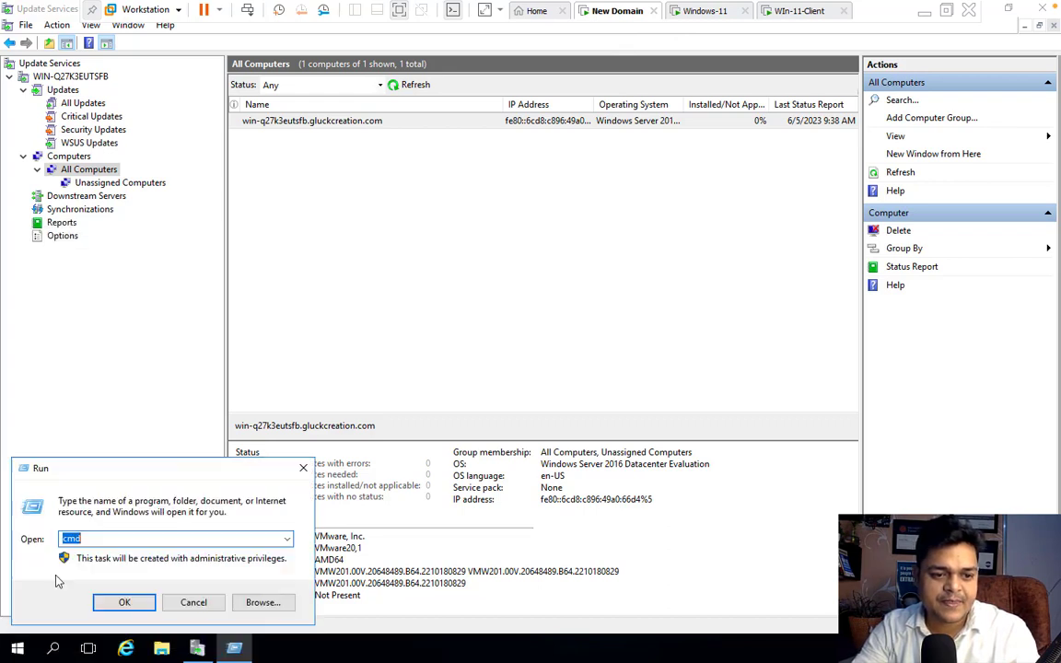
type("cmd")
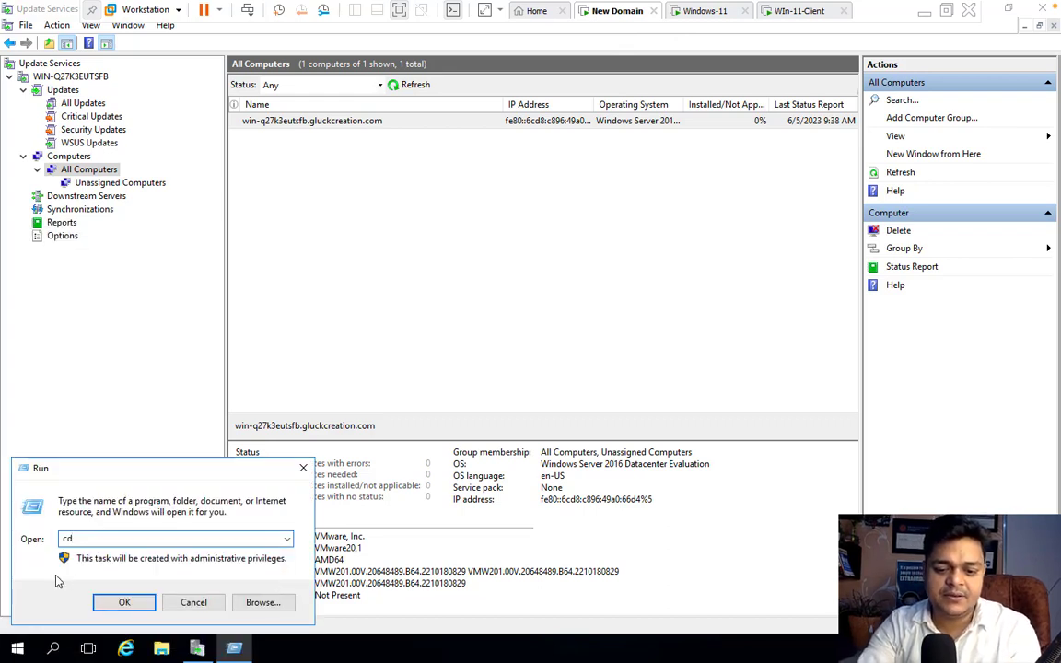
key("Return")
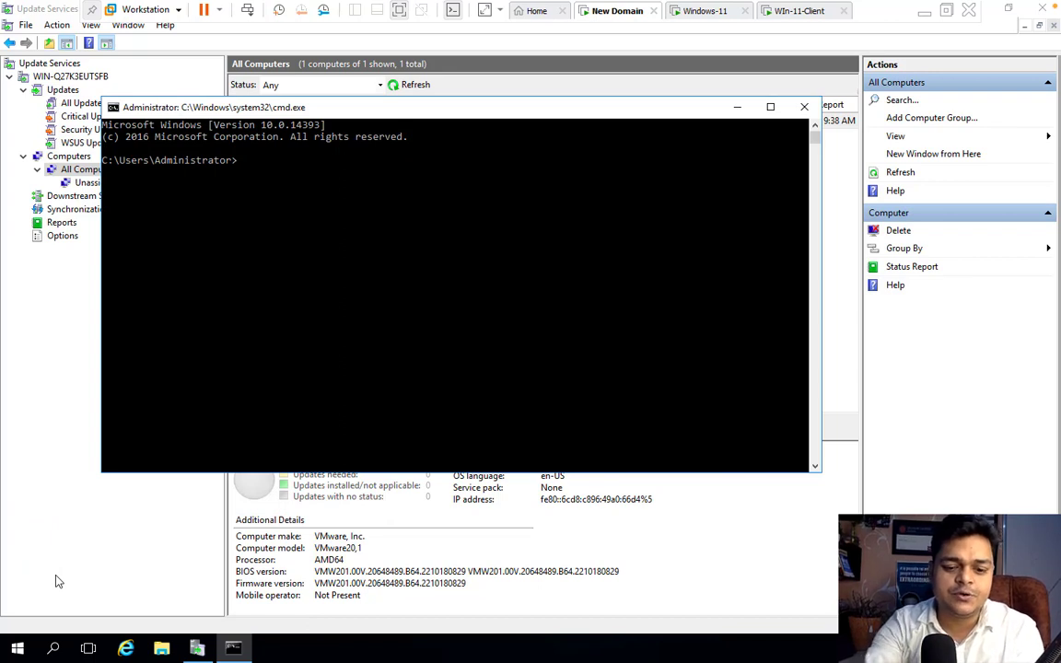
Run wuauclt /detectnow in the server's Command Prompt.
type("wua")
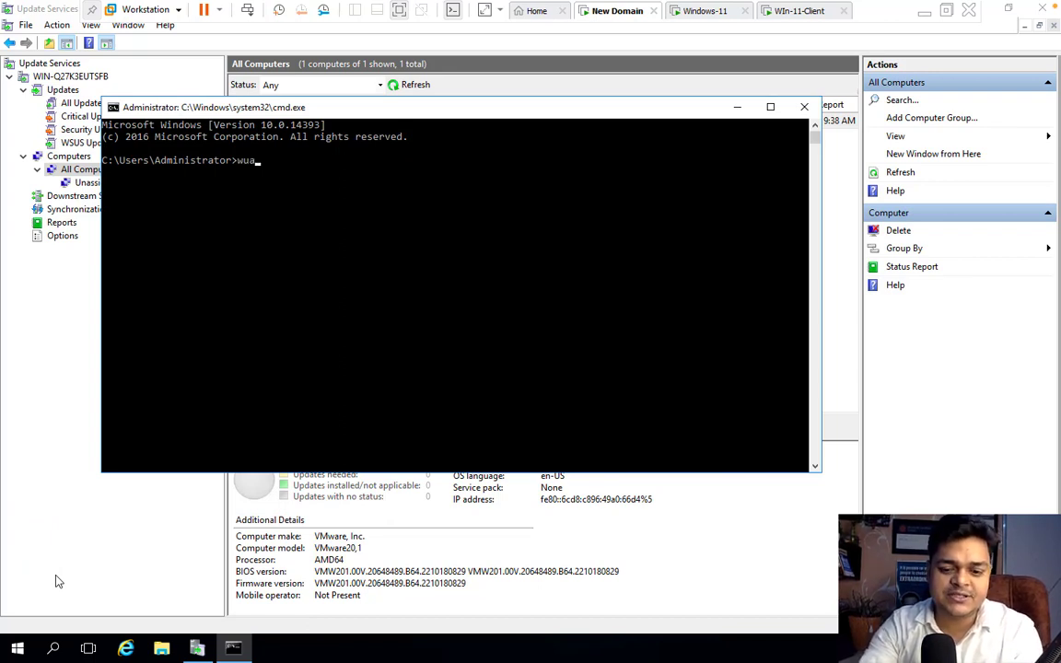
type("uclt ")
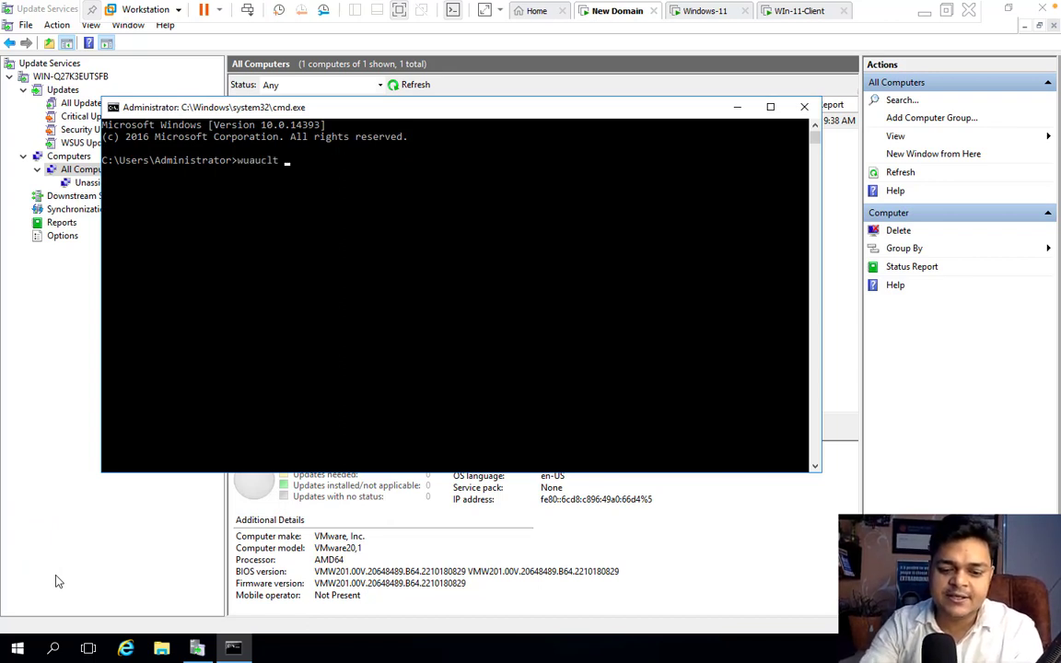
type("/detect")
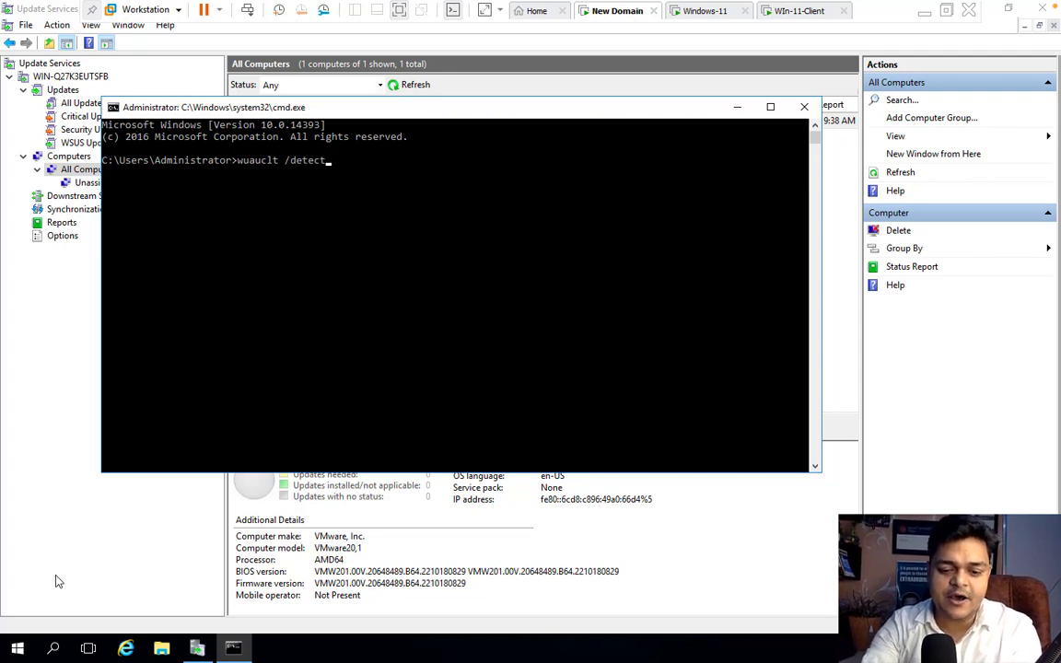
type("now")
key("Return")
Recall the last command on the server, change its option to /reportnow, and run wuauclt /reportnow.
key("Up")
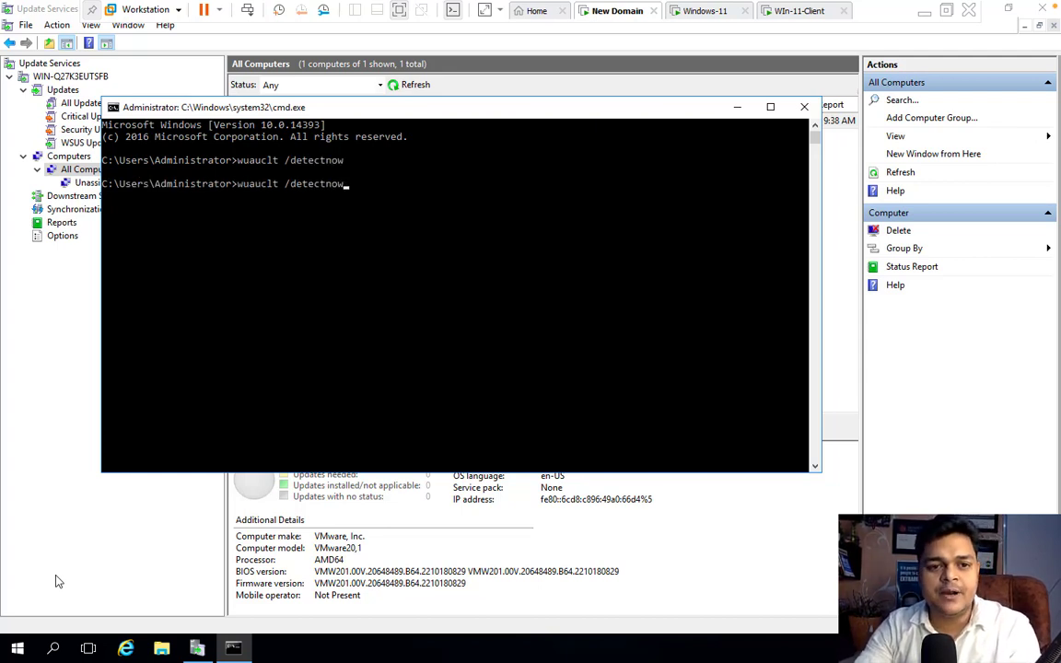
key("BackSpace")
key("BackSpace")
key("BackSpace")
key("BackSpace")
key("BackSpace")
key("BackSpace")
key("BackSpace")
key("BackSpace")
key("BackSpace")
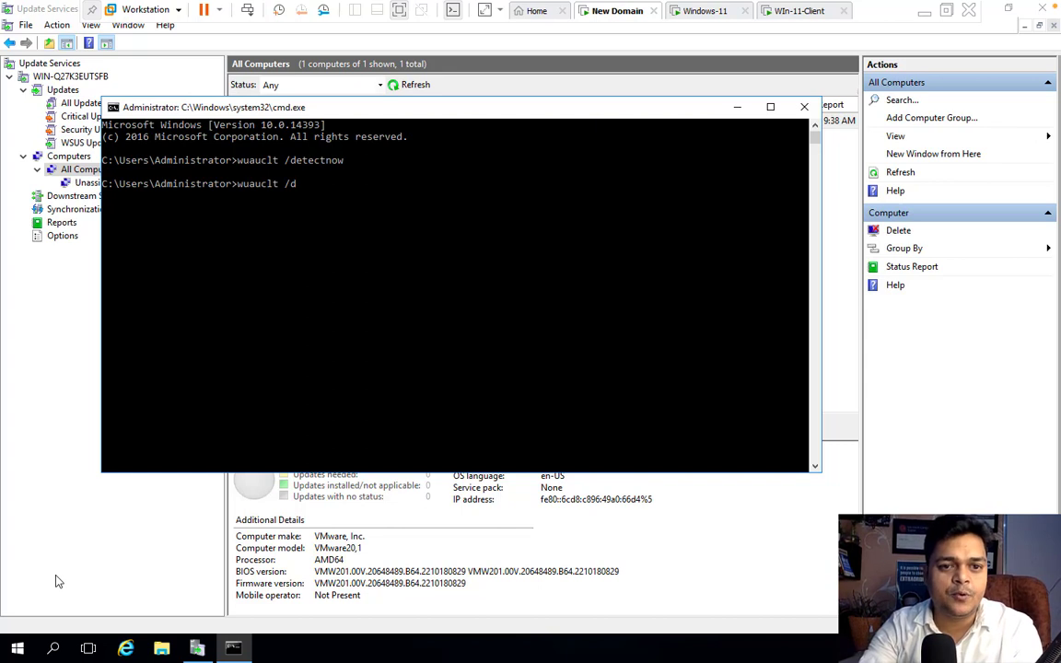
type("reportnow")
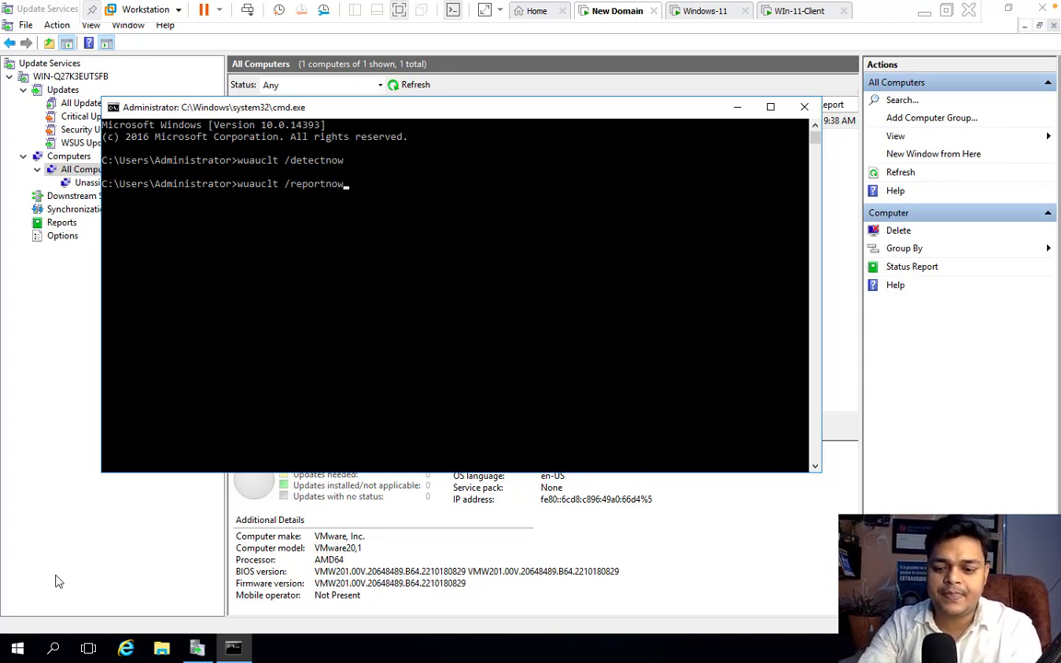
key("Return")
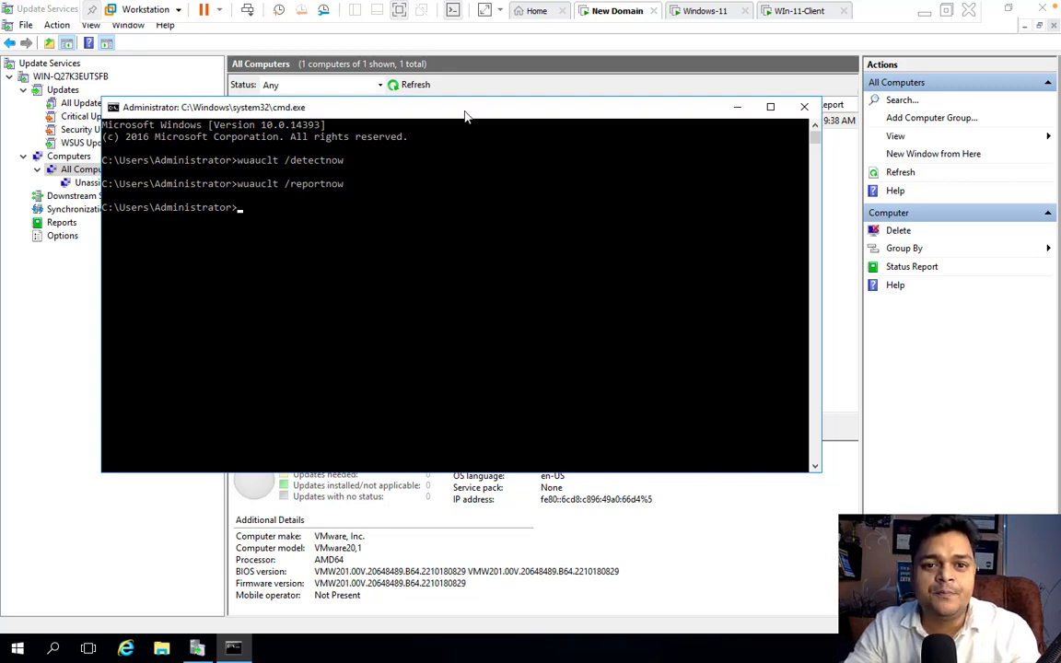
Move the Command Prompt window clear of the computer list and refresh All Computers in WSUS.
left_click_drag(465, 116, 510, 370)
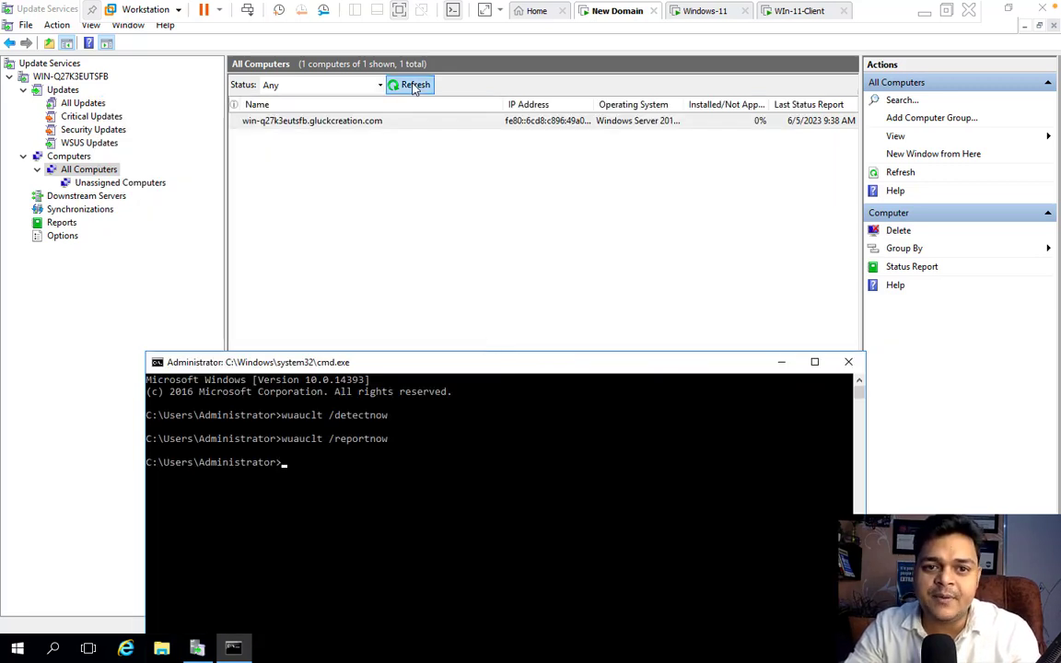
left_click(413, 85)
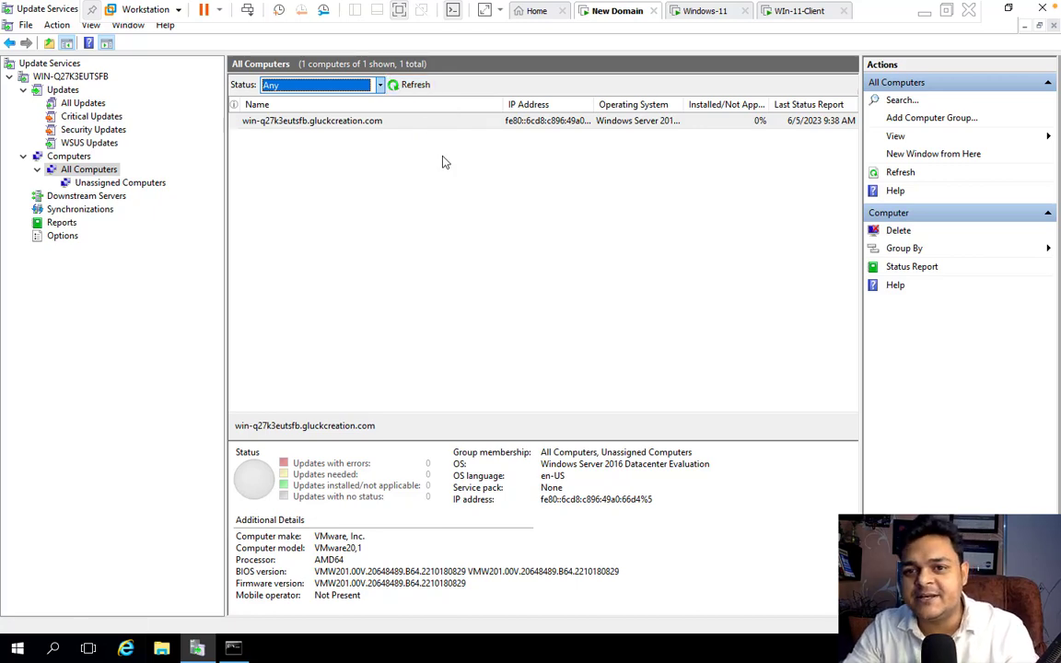
On the Windows-11 machine, rerun wuauclt /detectnow twice and wuauclt /reportnow once from the command history.
left_click(702, 11)
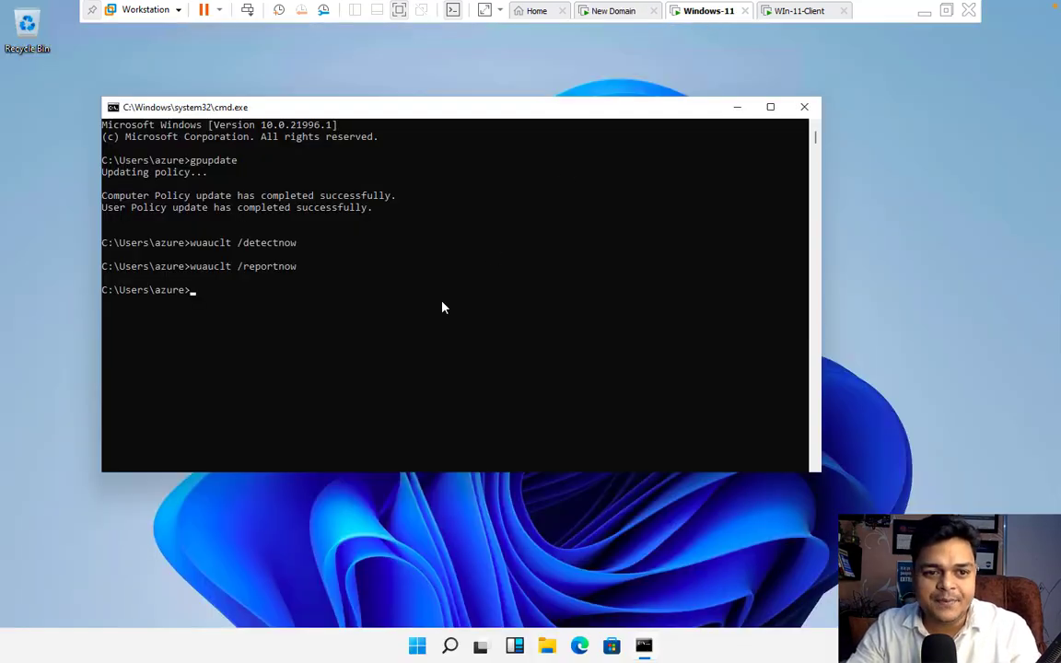
key("Up")
key("Up")
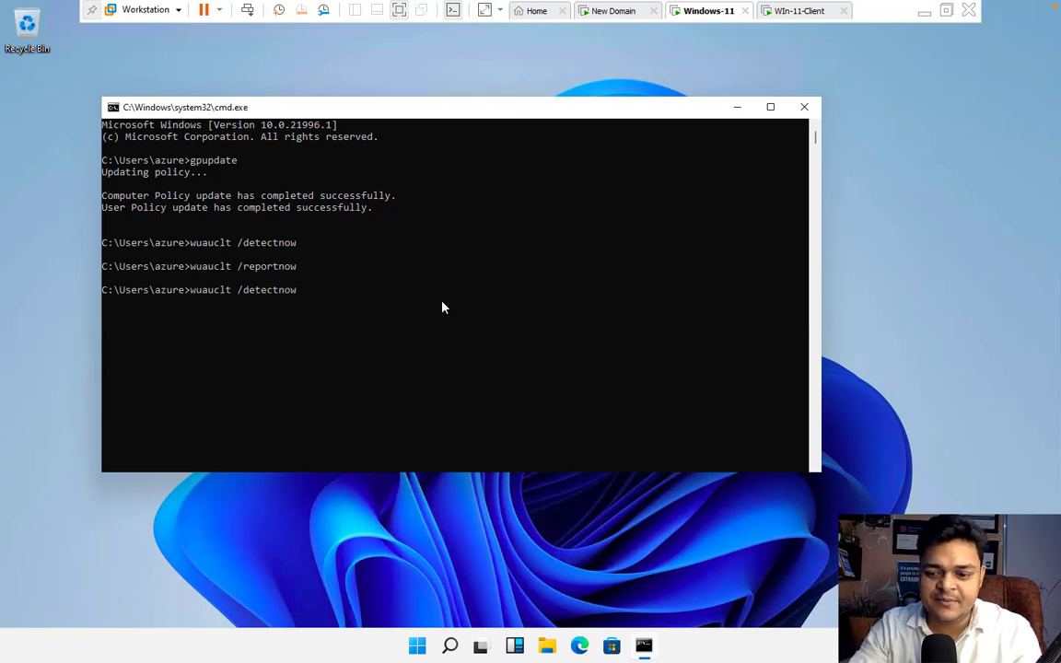
key("Return")
key("Up")
key("Up")
key("Down")
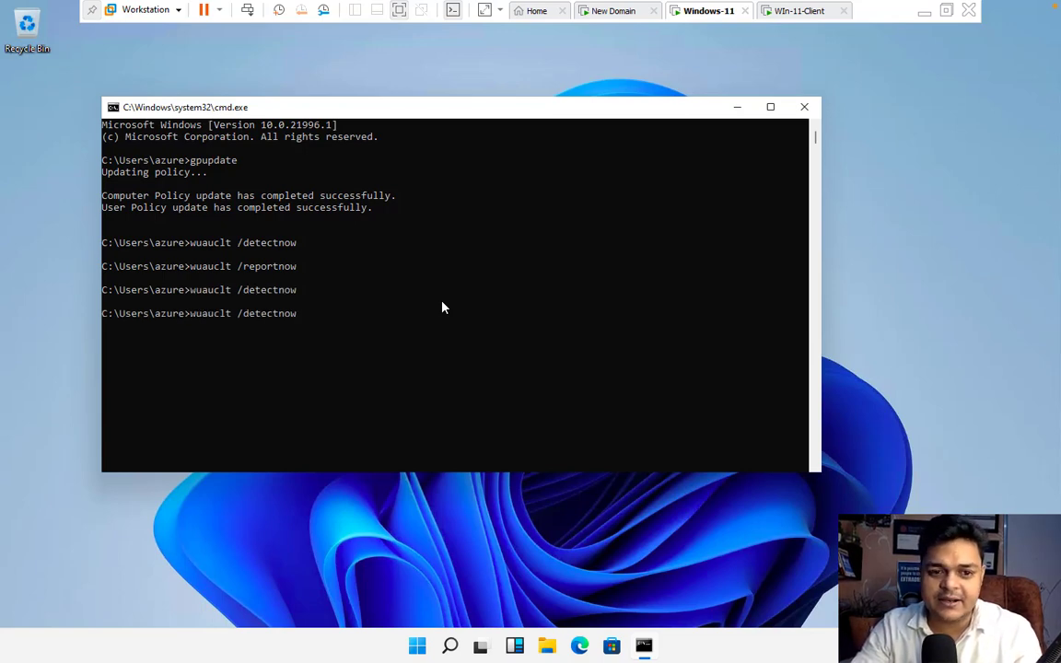
key("Return")
key("Up")
key("Up")
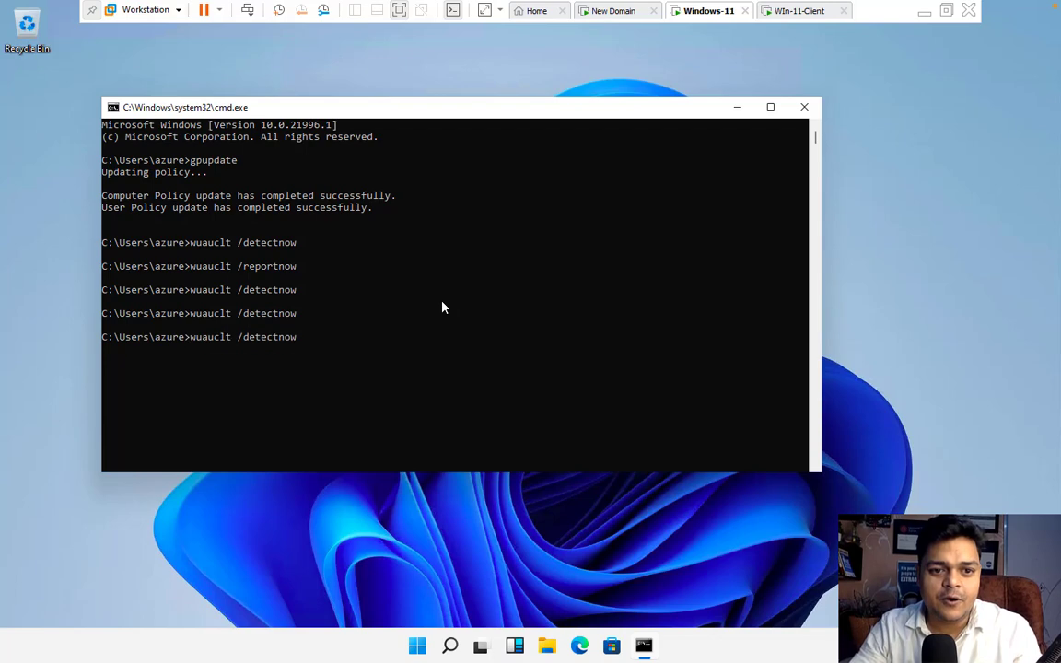
key("Return")
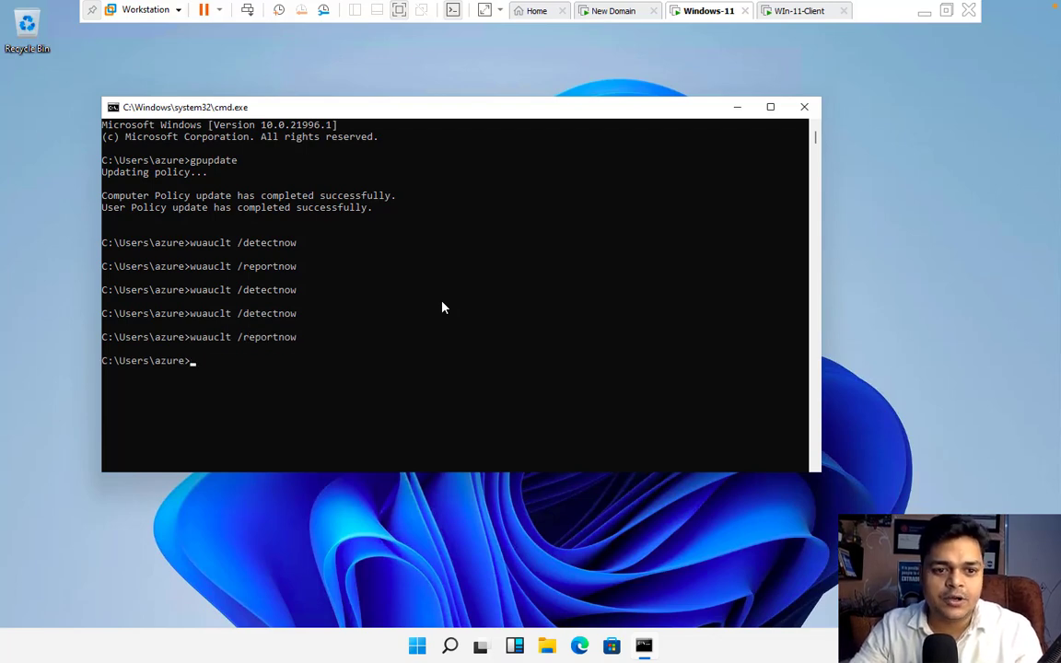
Repeat wuauclt /detectnow and wuauclt /reportnow once more on the Windows-11 machine.
key("Up")
key("Up")
key("Return")
key("Up")
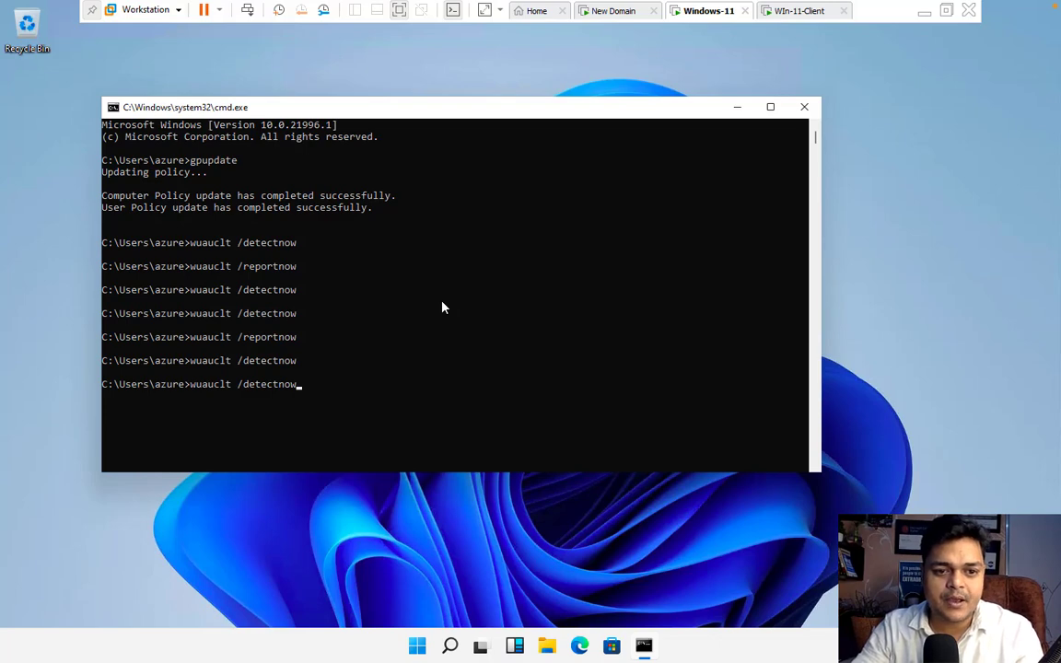
key("Up")
key("Return")
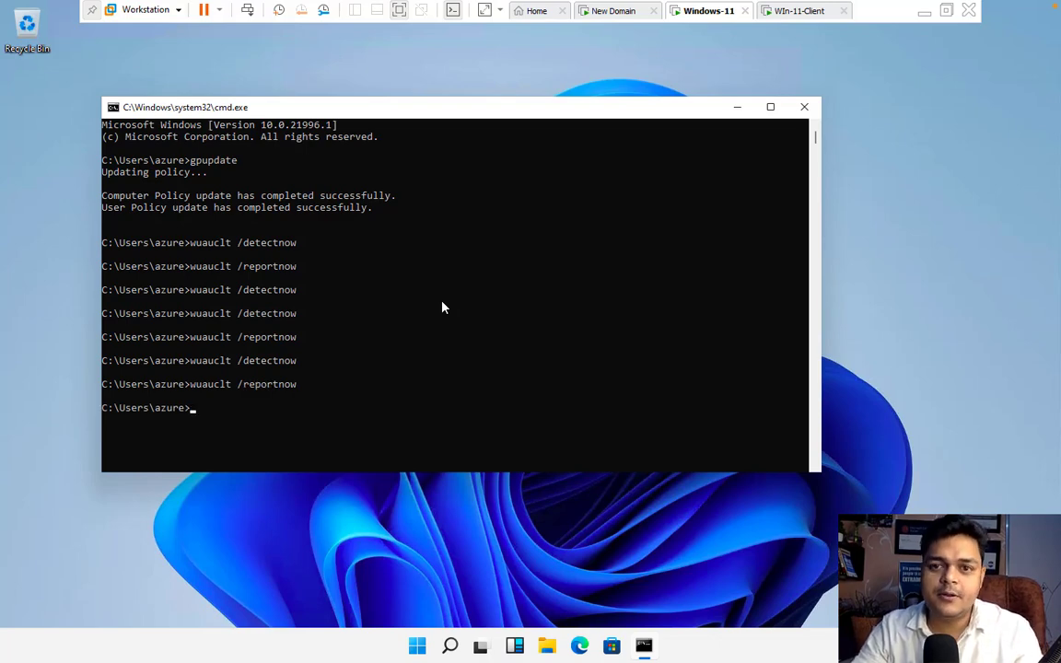
On the WIn-11-Client machine, rerun wuauclt /detectnow and try the recalled wuaclt /detectnow command.
left_click(798, 11)
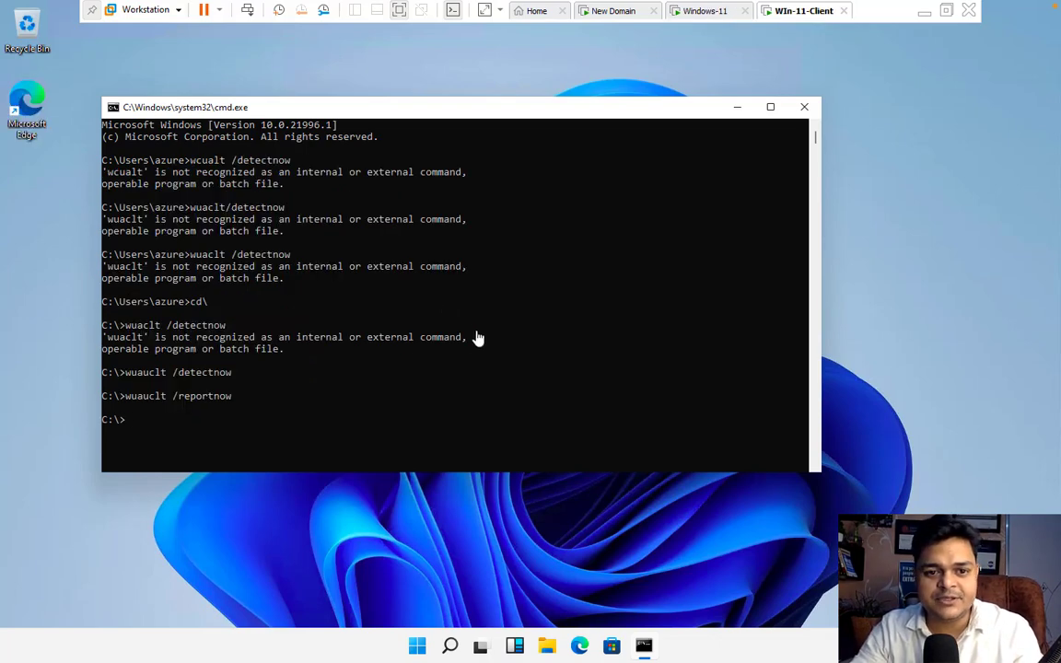
key("Up")
key("Up")
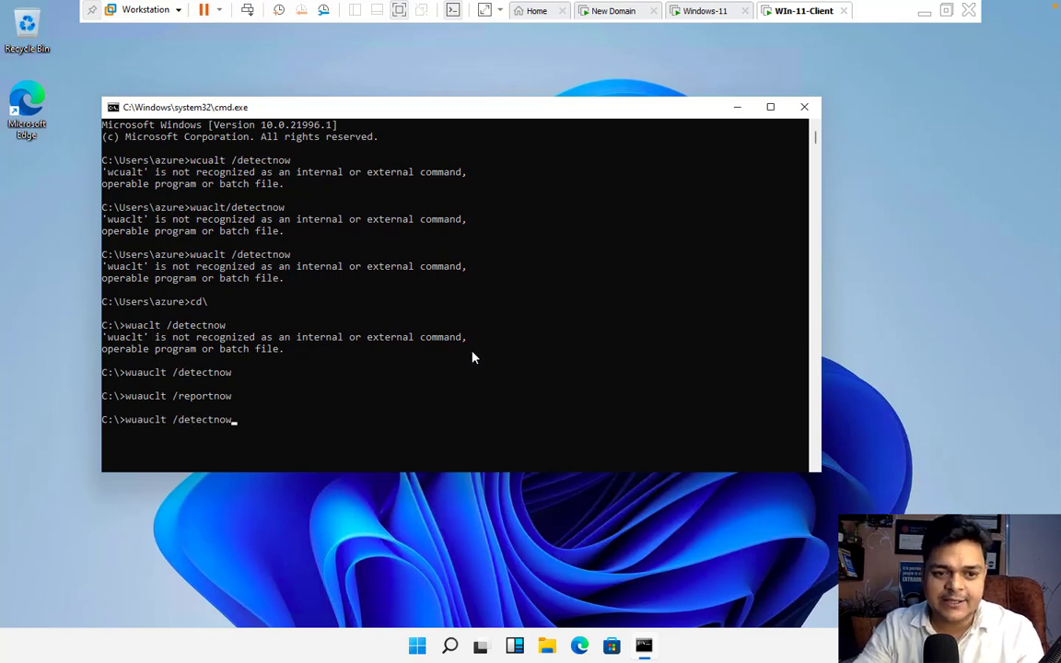
key("Return")
key("Up")
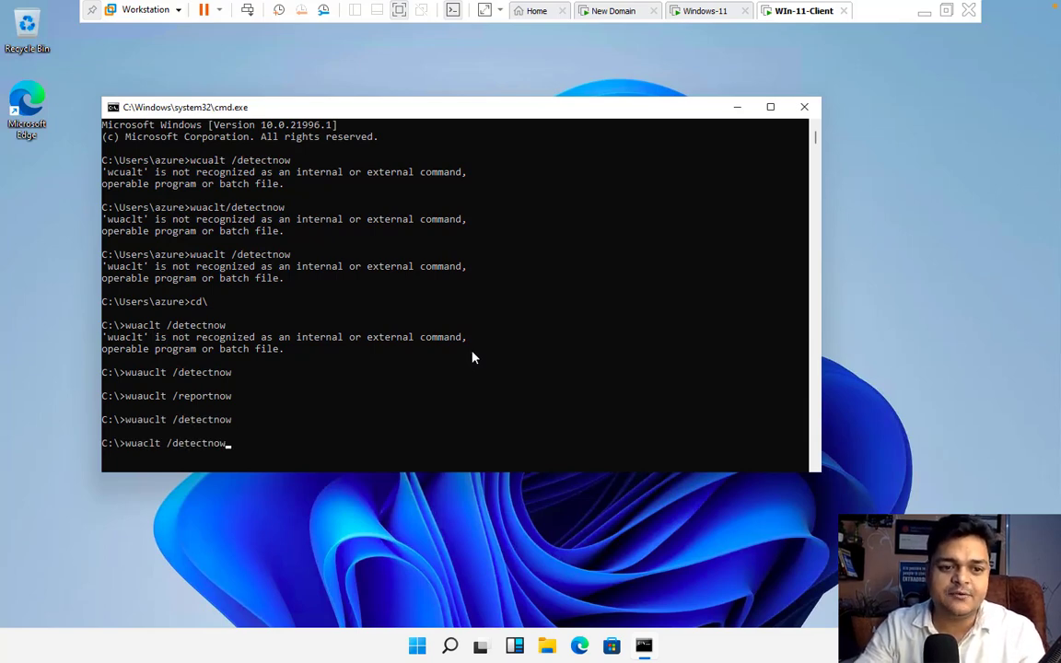
key("Return")
Recall and run wuauclt /reportnow twice and wuauclt /detectnow once on the WIn-11-Client machine.
key("Up")
key("Up")
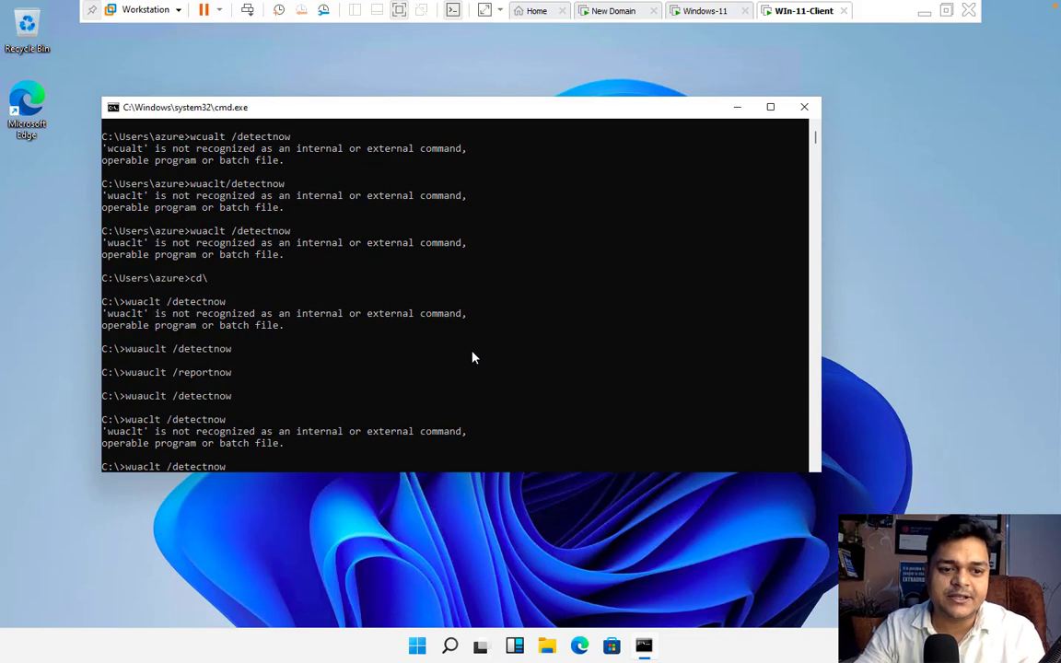
key("Up")
key("Down")
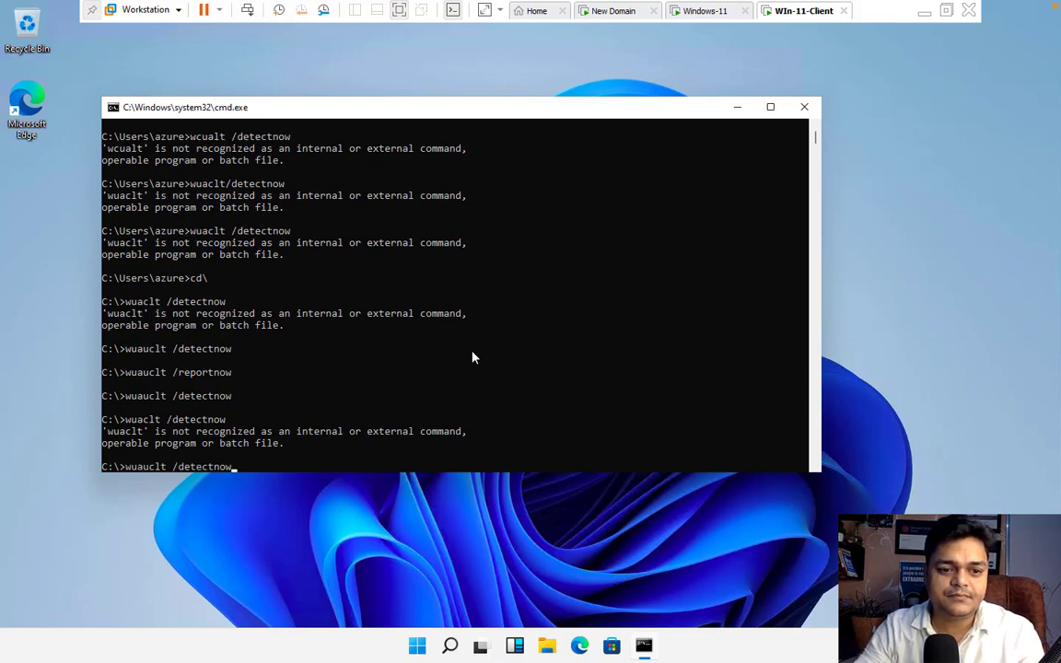
key("Up")
key("Return")
key("Up")
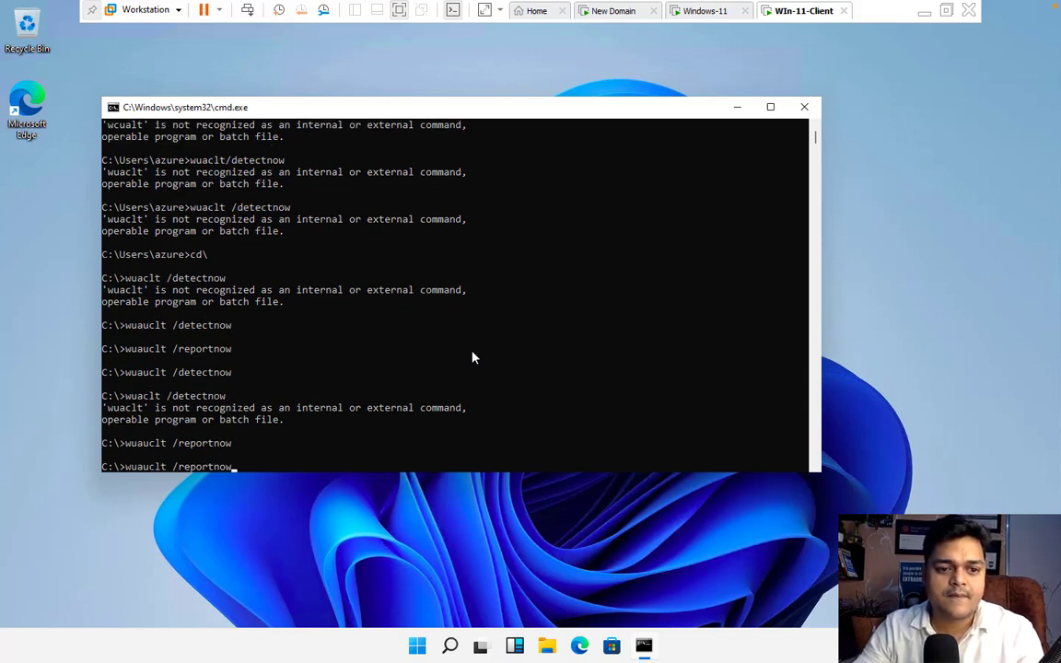
key("Return")
key("Up")
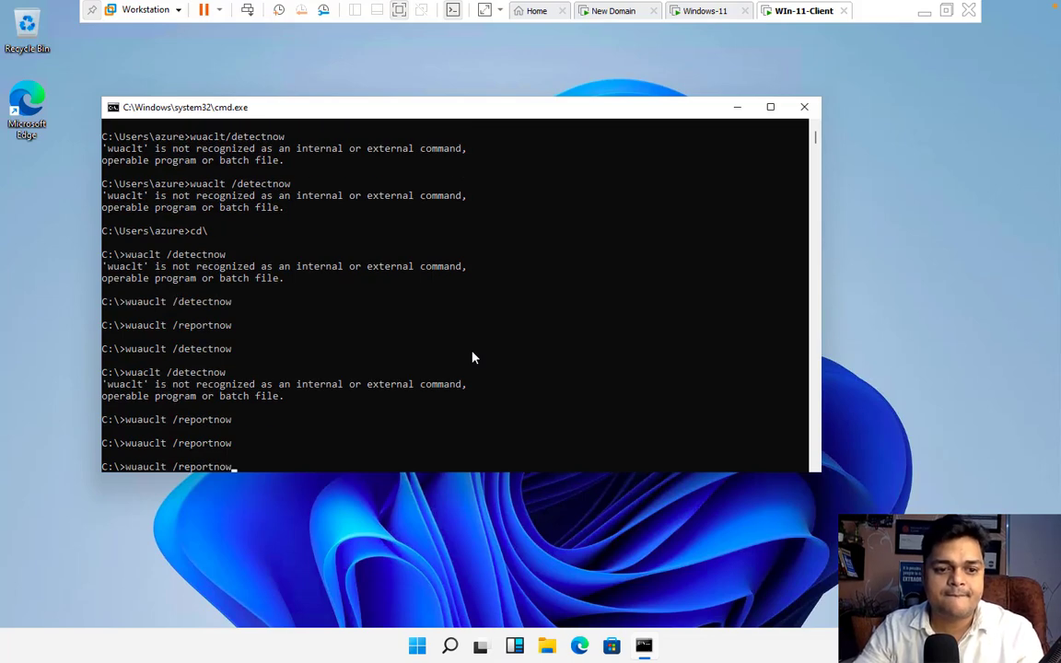
key("Up")
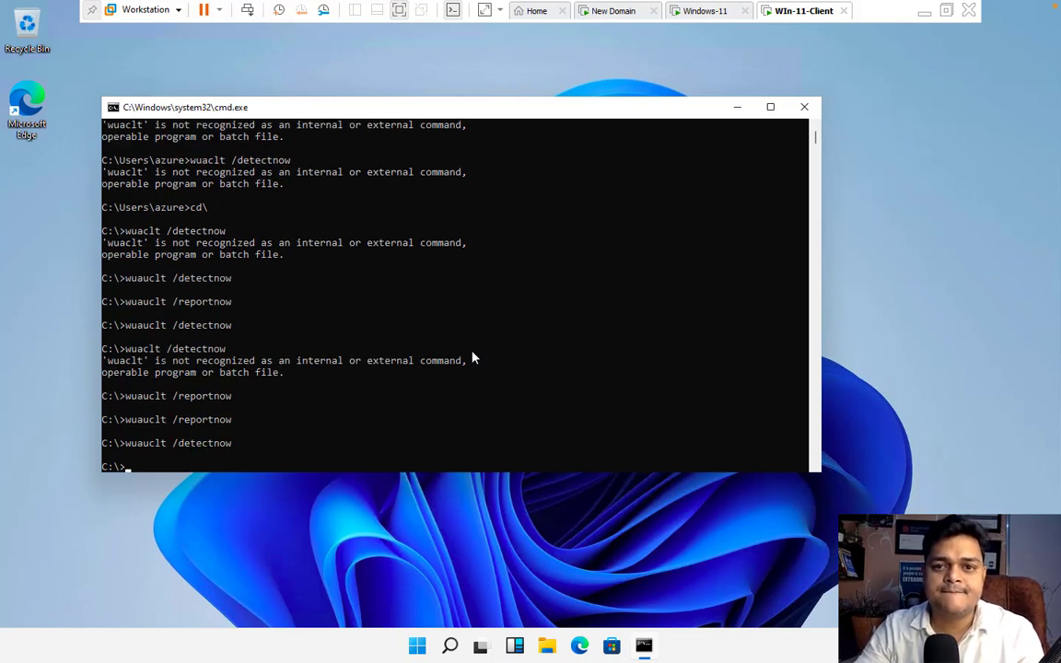
Return to the New Domain server, refresh All Computers in WSUS, and resize the Name and IP Address columns to read the entries.
left_click(709, 13)
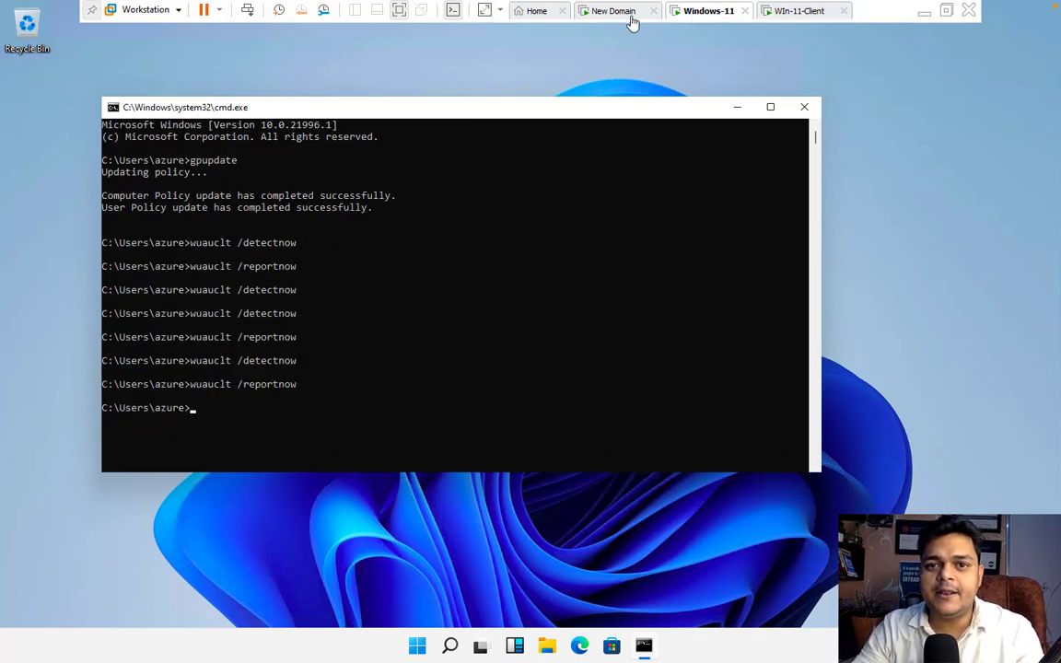
left_click(629, 15)
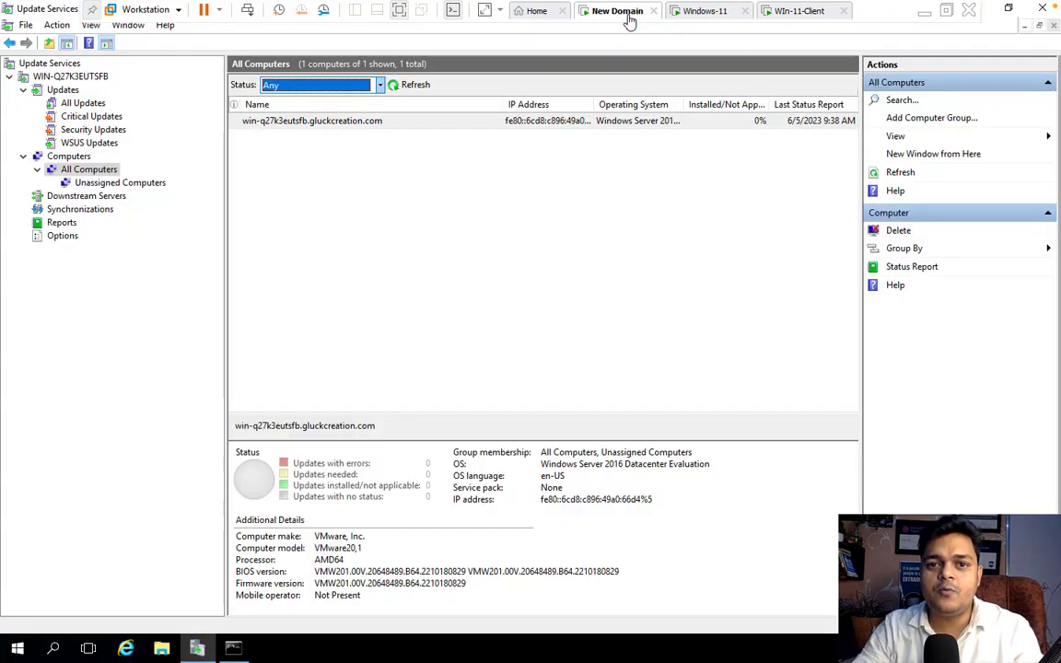
left_click(402, 90)
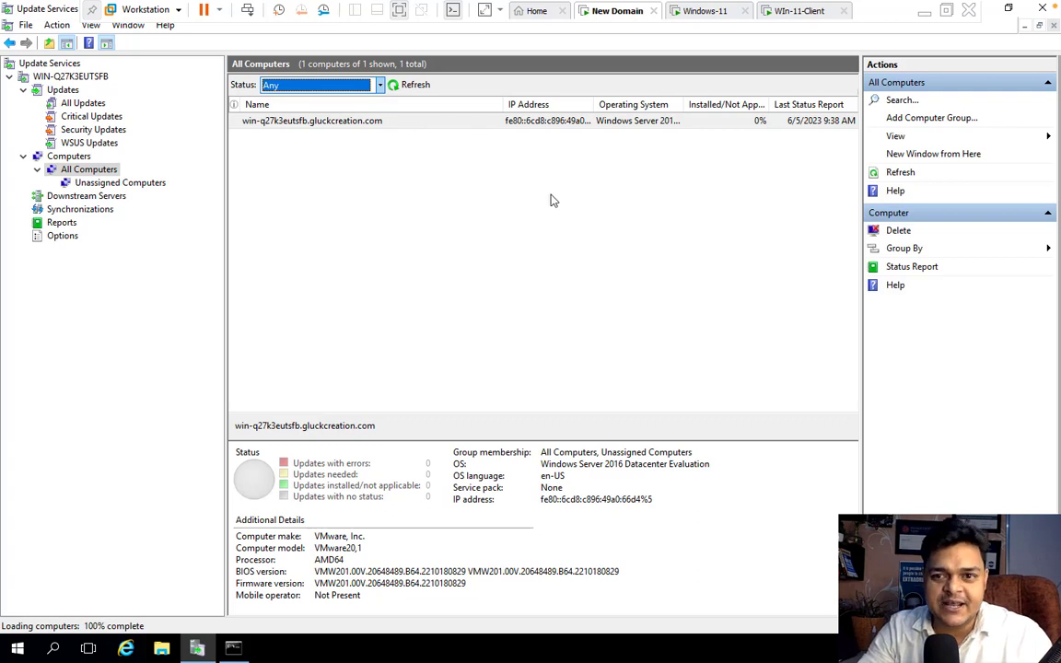
left_click_drag(504, 105, 429, 109)
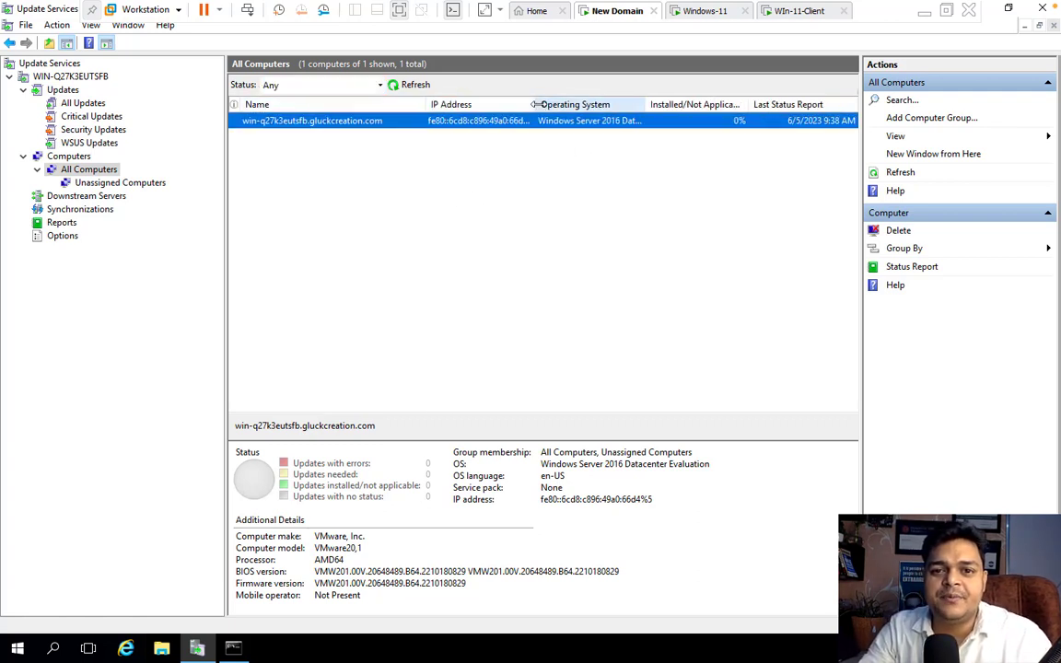
left_click_drag(535, 105, 575, 96)
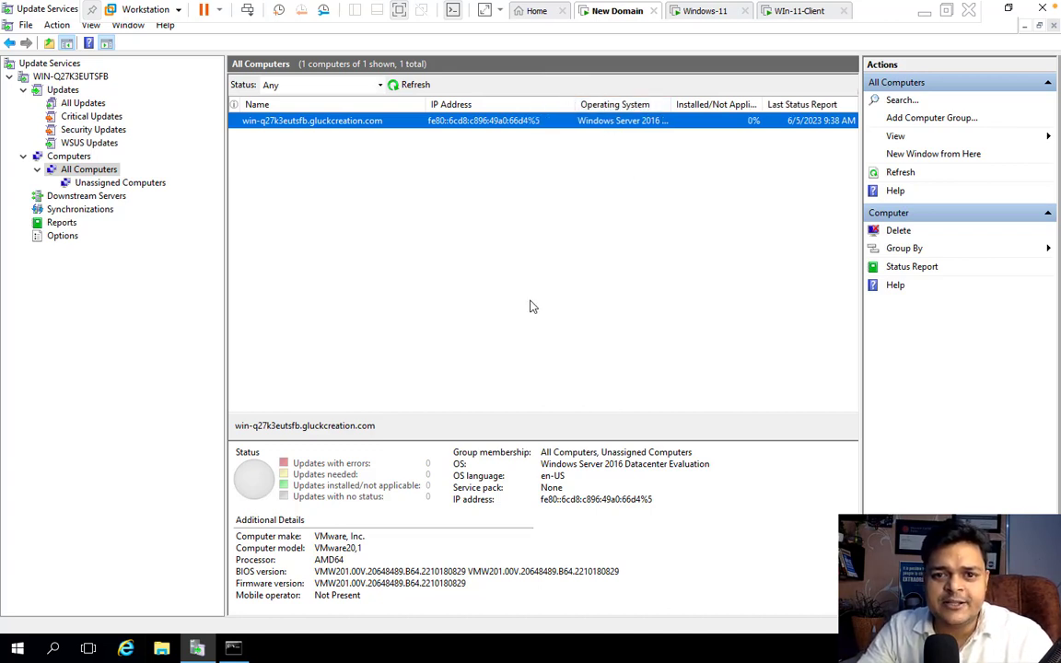
key("ctrl+Left")
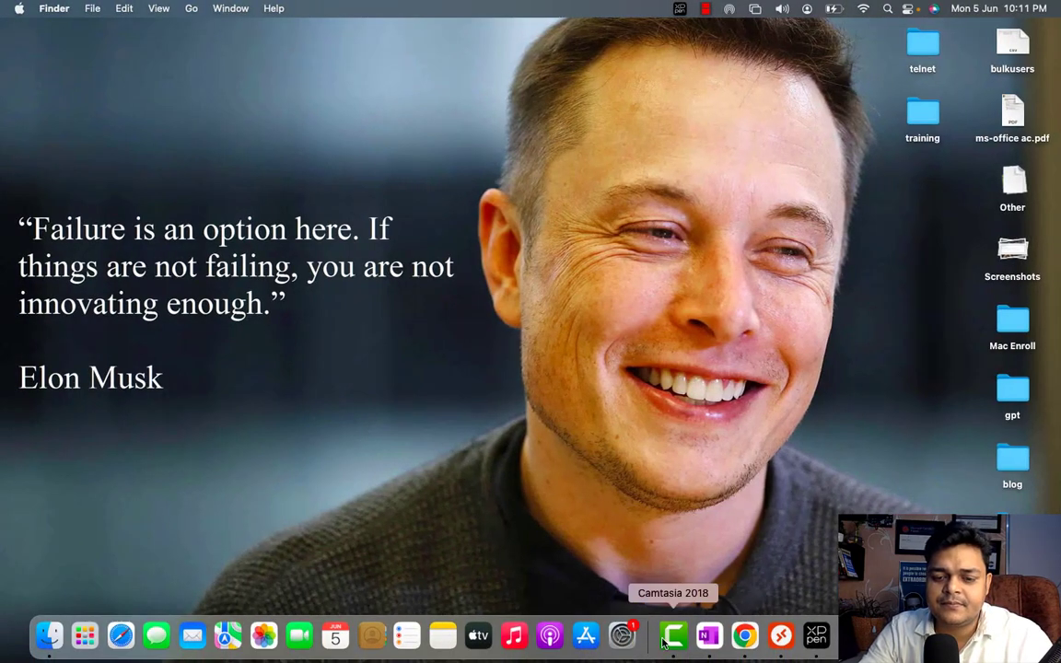
right_click(664, 643)
left_click(711, 473)
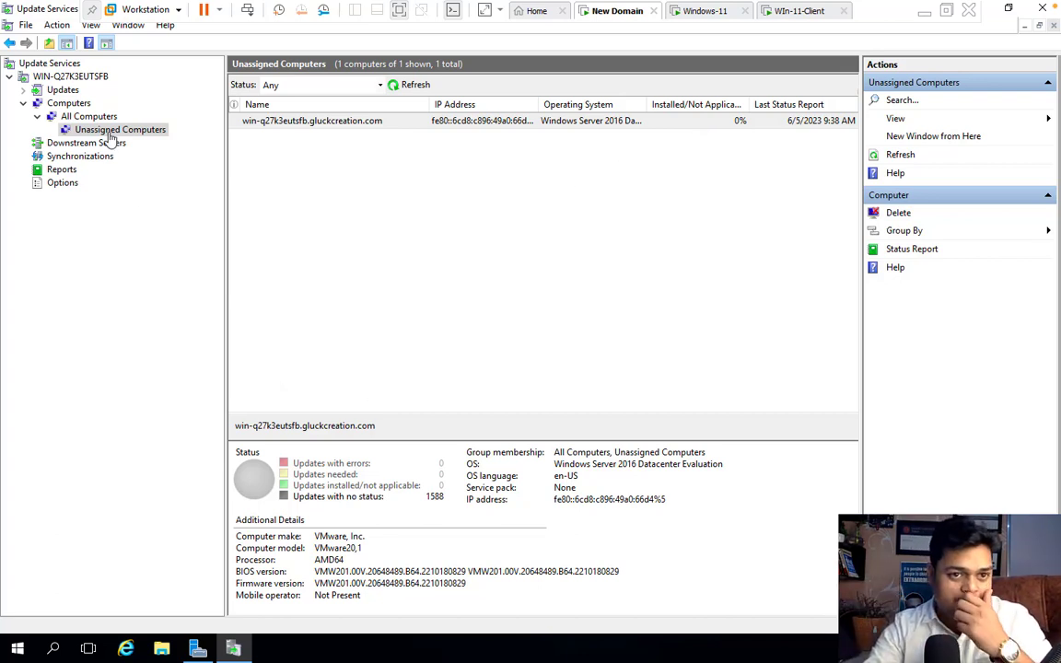
View the Updates summary and the WIN-Q27K3EUTSFB server overview in WSUS to check the synchronization status.
left_click(63, 91)
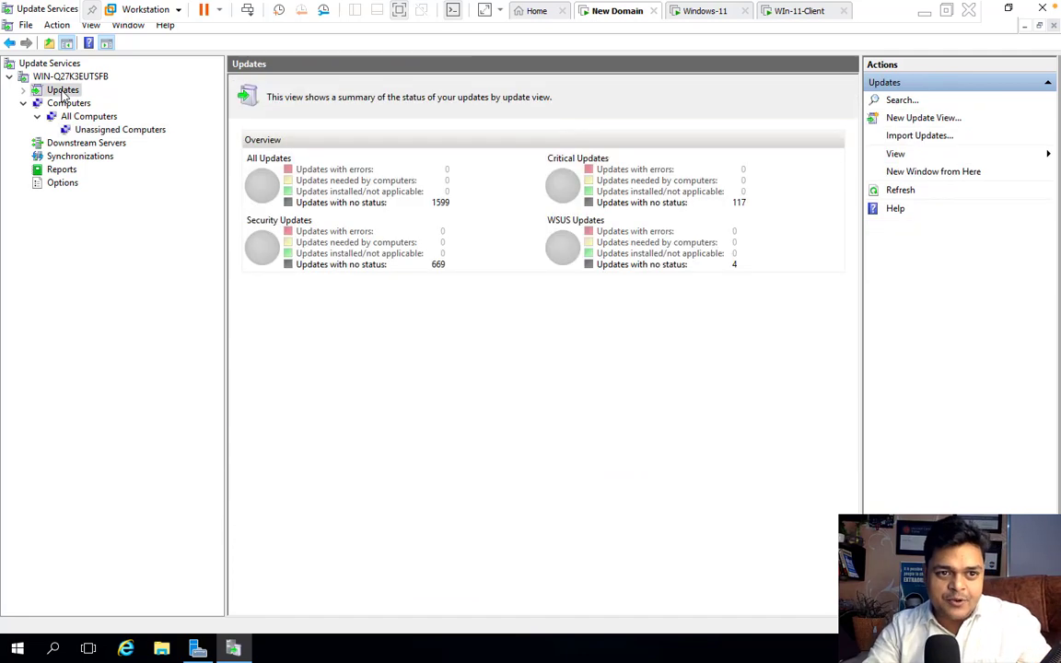
left_click(98, 78)
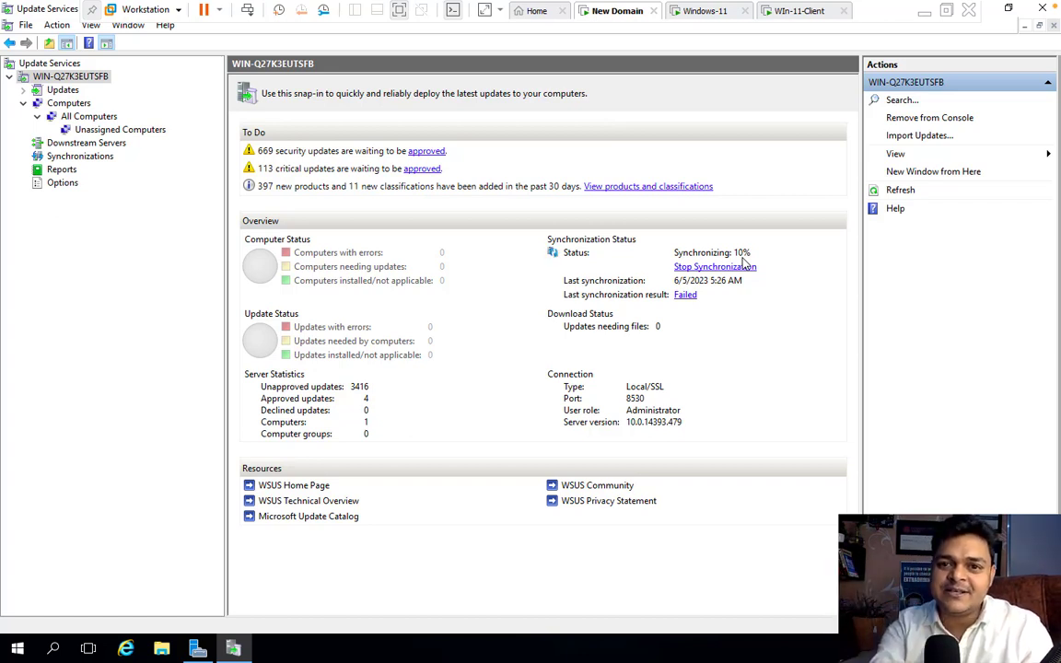
Open File Explorer and examine the UpdateServicesPackages folder inside the update folder on New Volume (E:).
left_click(161, 649)
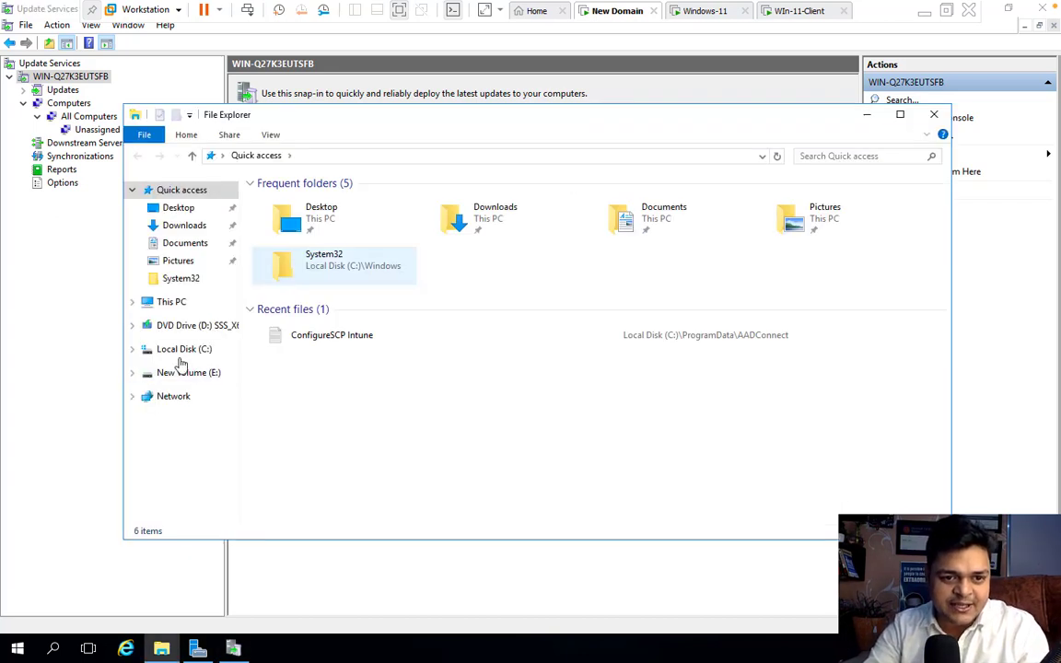
left_click(199, 373)
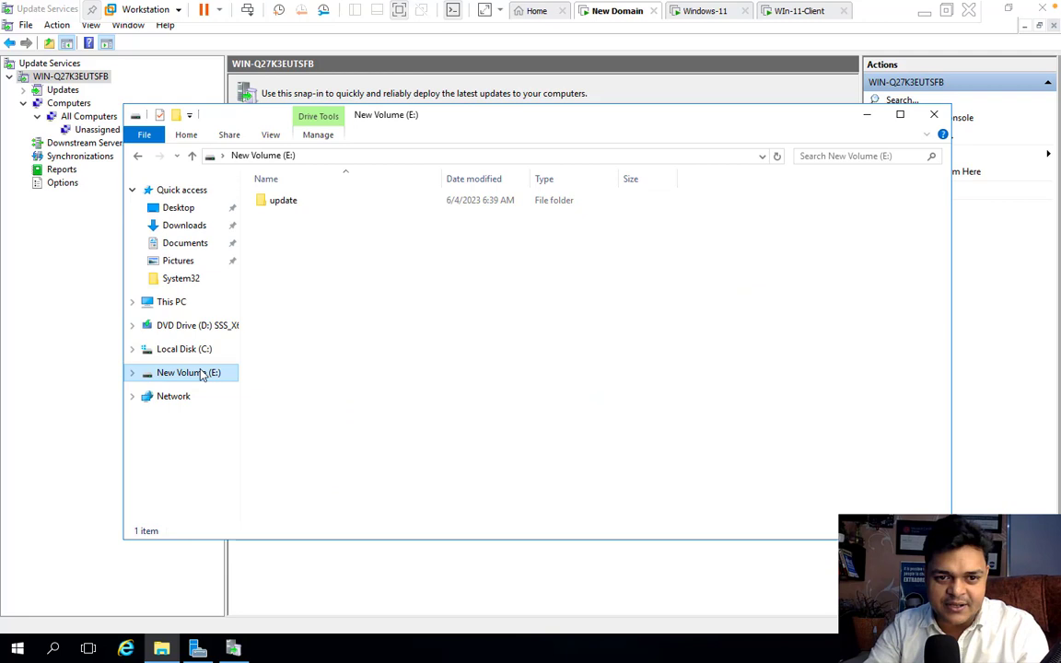
double_click(287, 201)
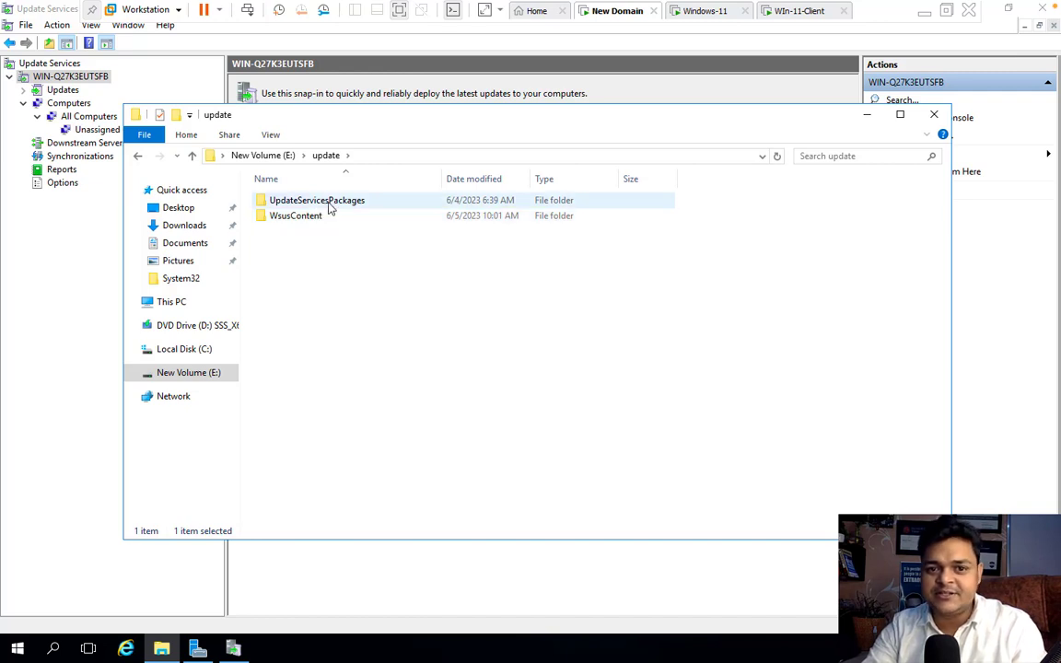
double_click(328, 204)
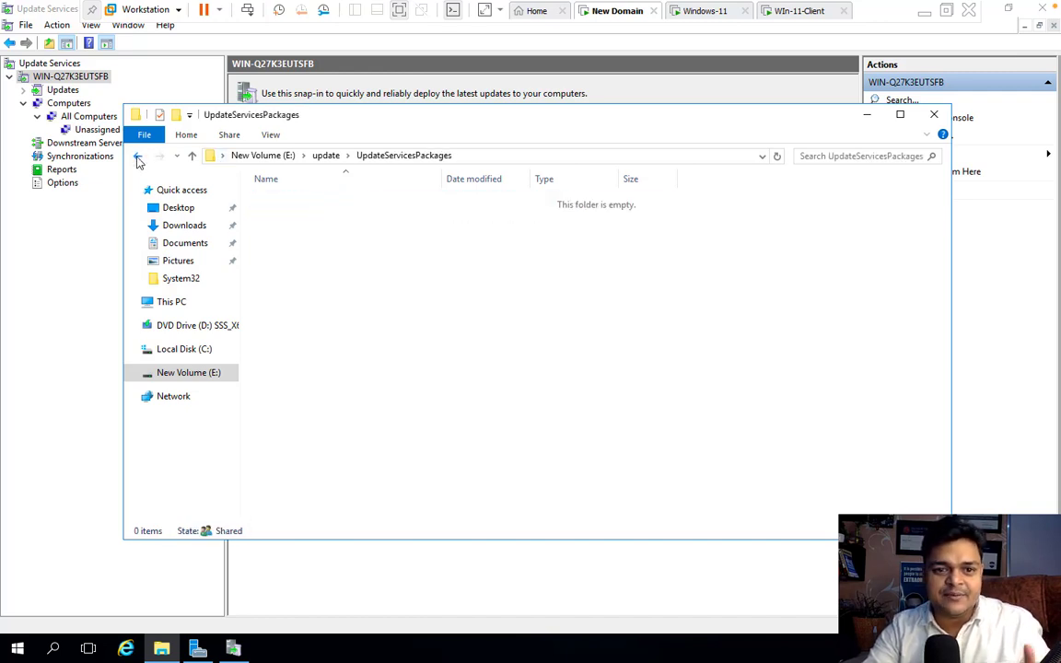
left_click(137, 156)
Examine the WsusContent folder and the update file in its B7 subfolder, and close File Explorer to return to the WSUS console.
double_click(287, 223)
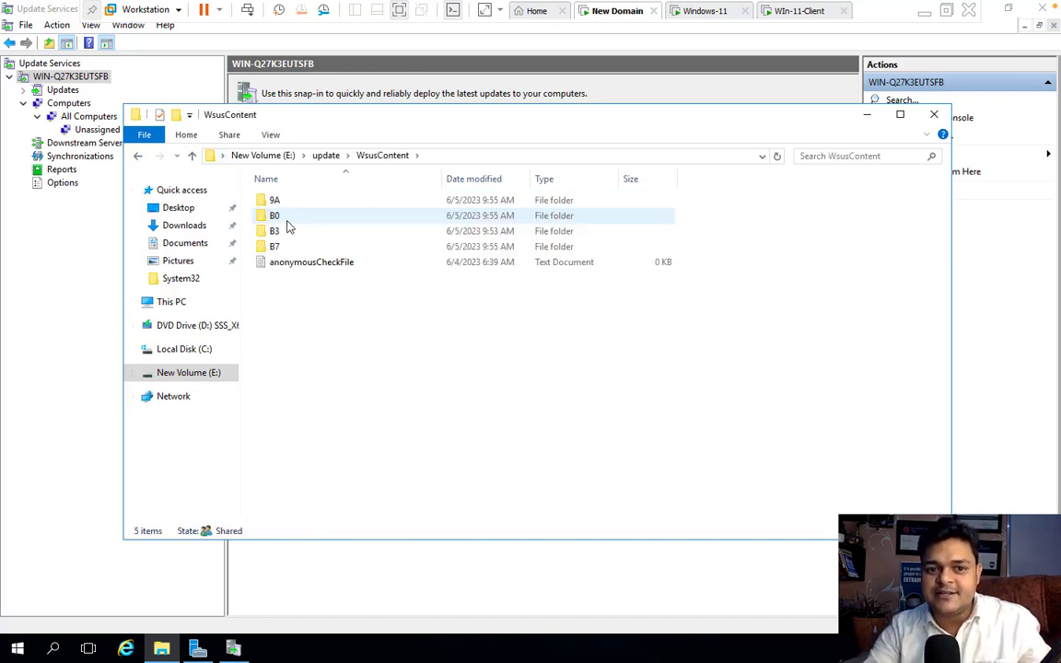
double_click(281, 246)
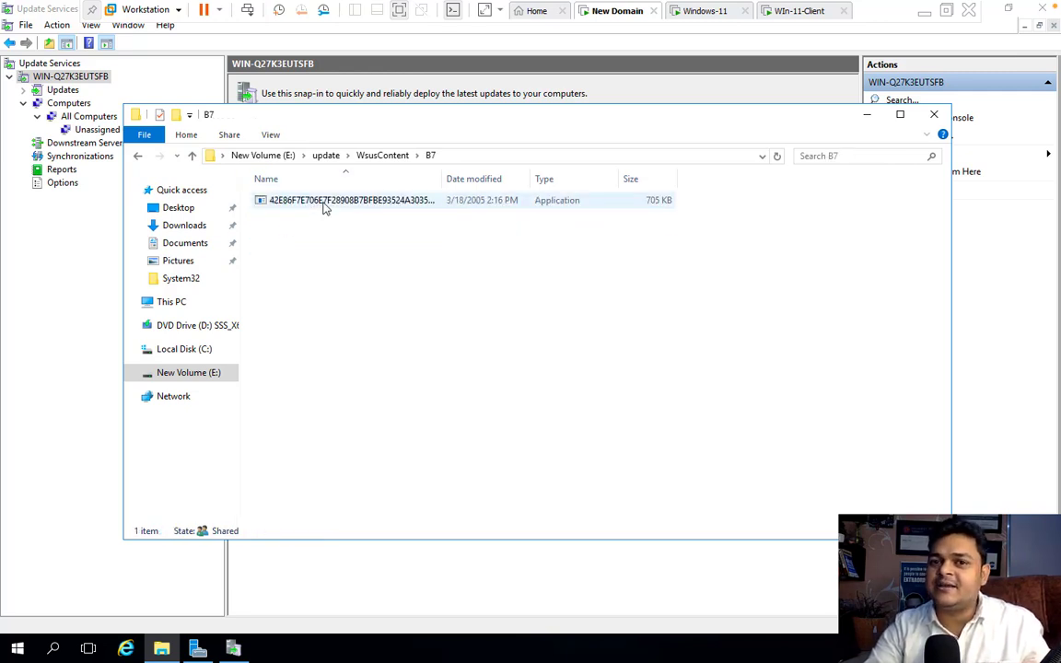
left_click(137, 157)
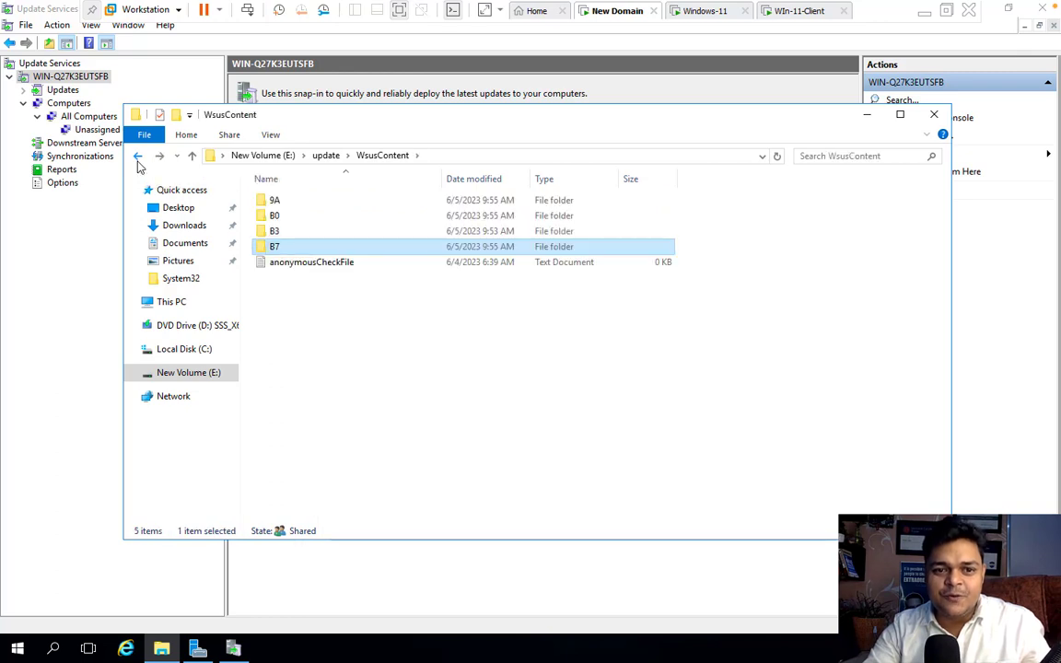
left_click(137, 157)
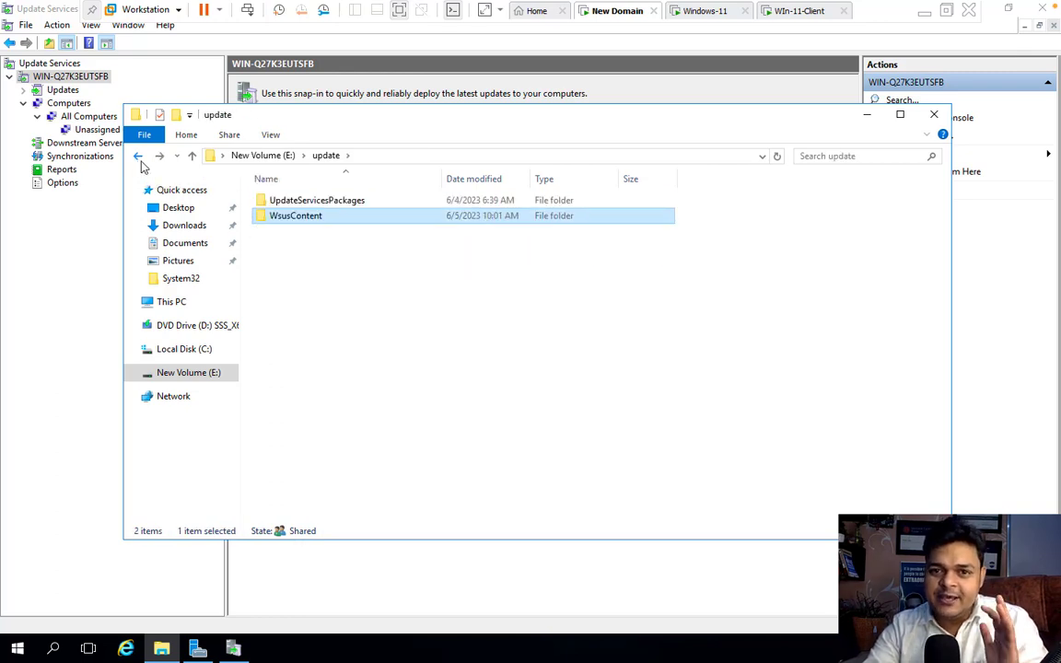
left_click(137, 157)
left_click(935, 115)
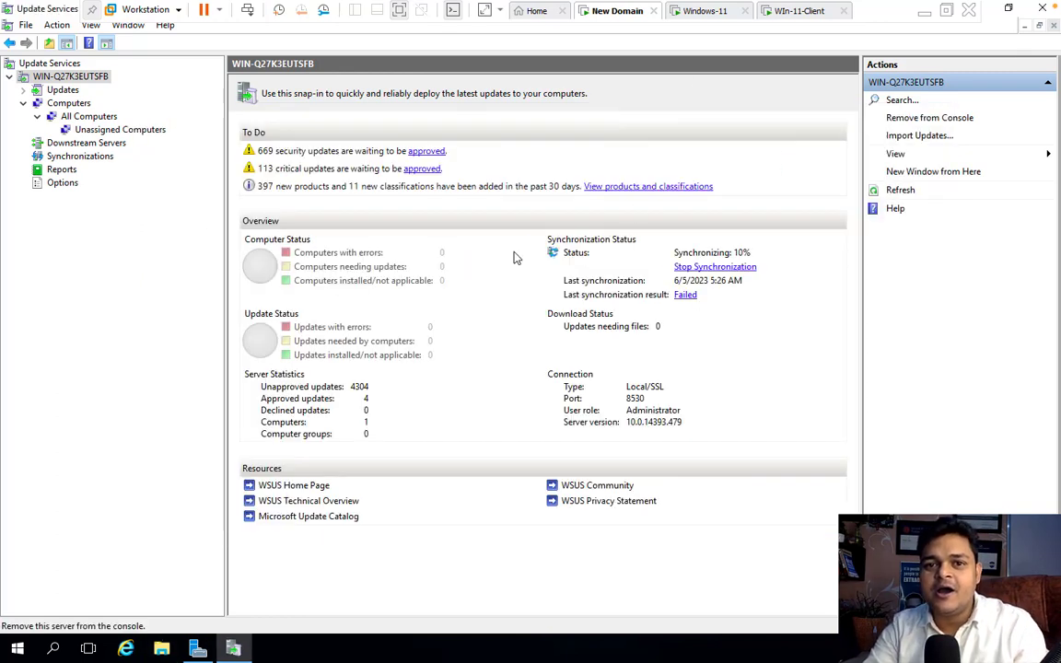